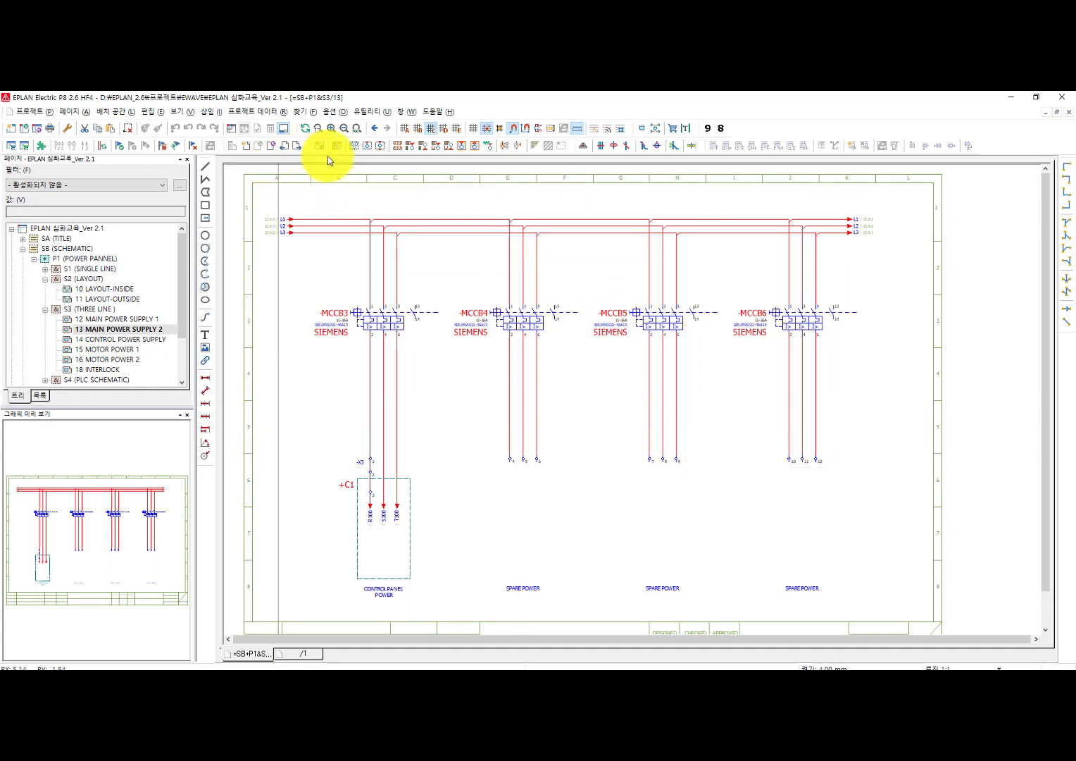
Step: Draw a narrow upright rectangle between the MCCB3 and MCCB4 circuits and delete it
key("r")
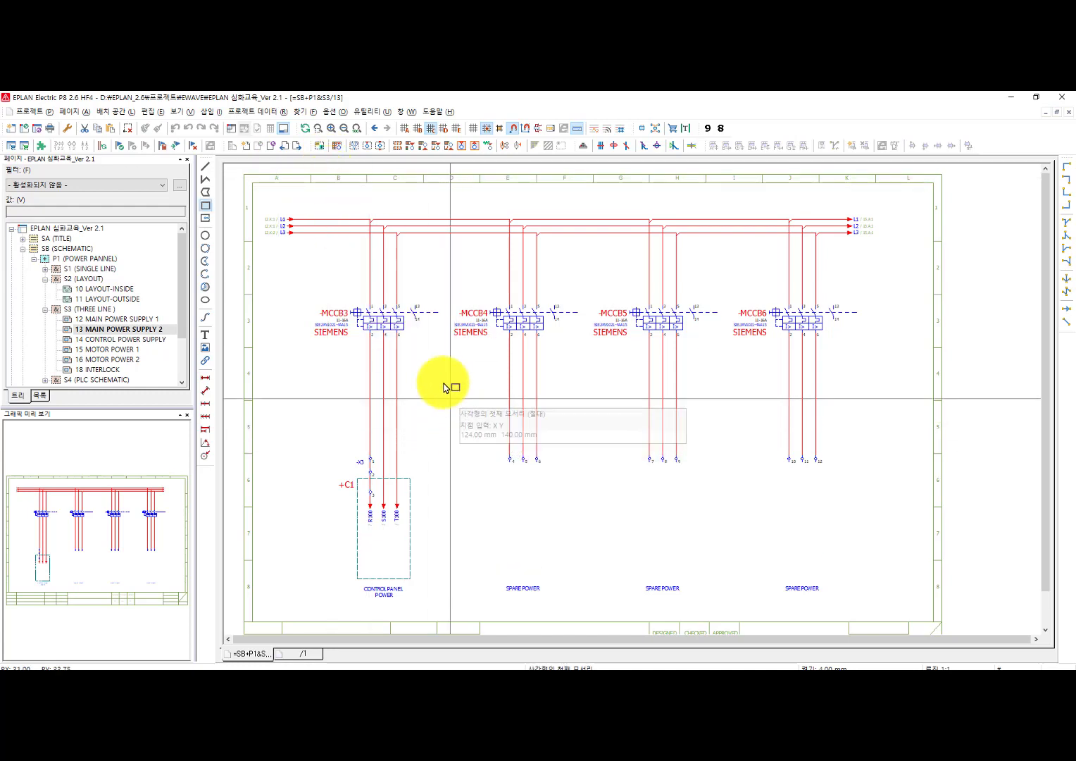
left_click(443, 379)
left_click(462, 472)
key("Escape")
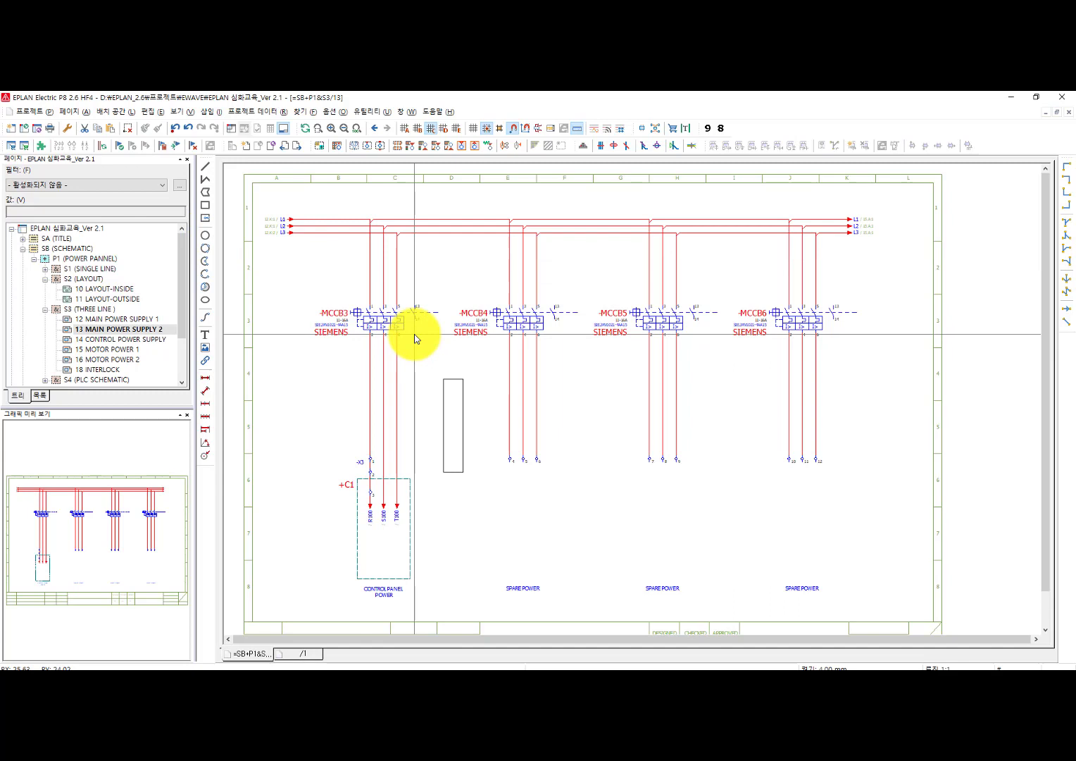
left_click(442, 416)
key("Delete")
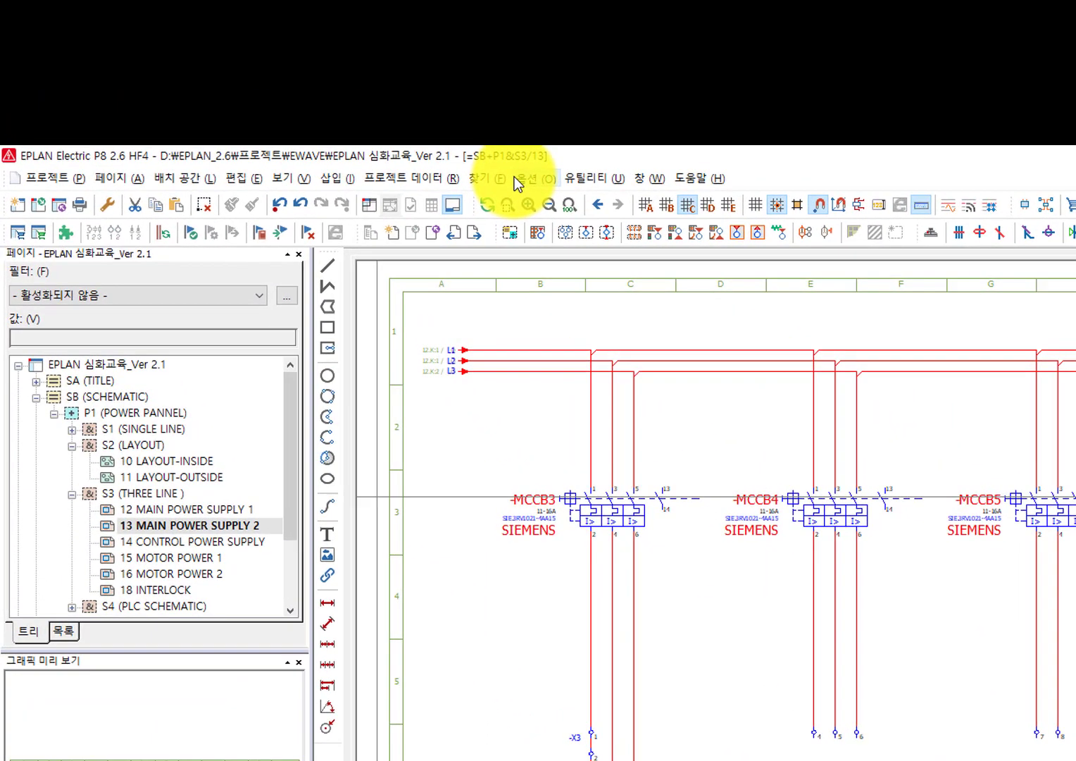
Step: Open the shortcut key settings (단축키) in the management category (관리) of the user settings (사용자)
left_click(342, 117)
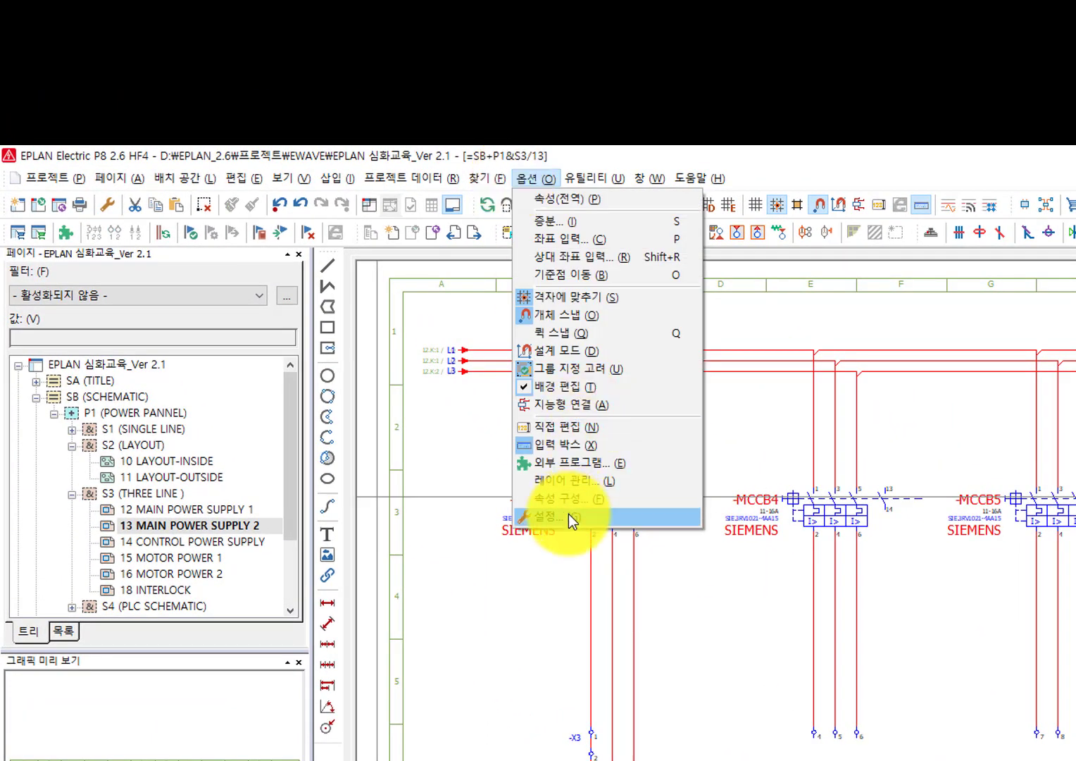
left_click(538, 516)
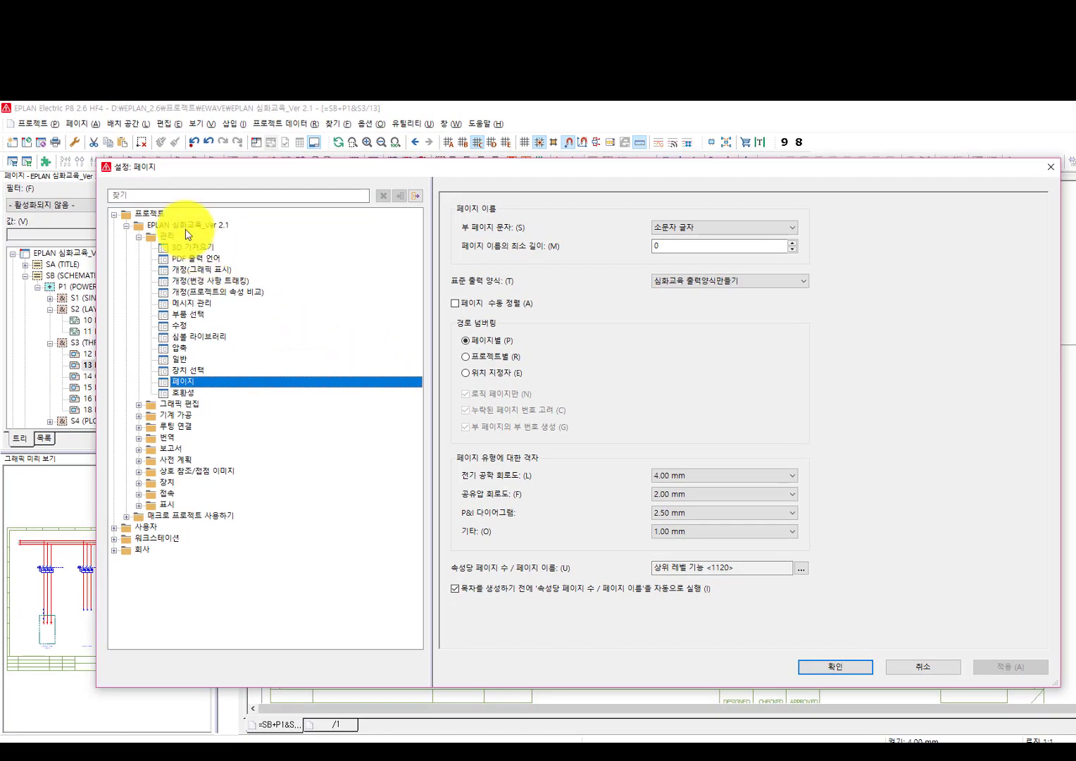
double_click(149, 214)
left_click(151, 225)
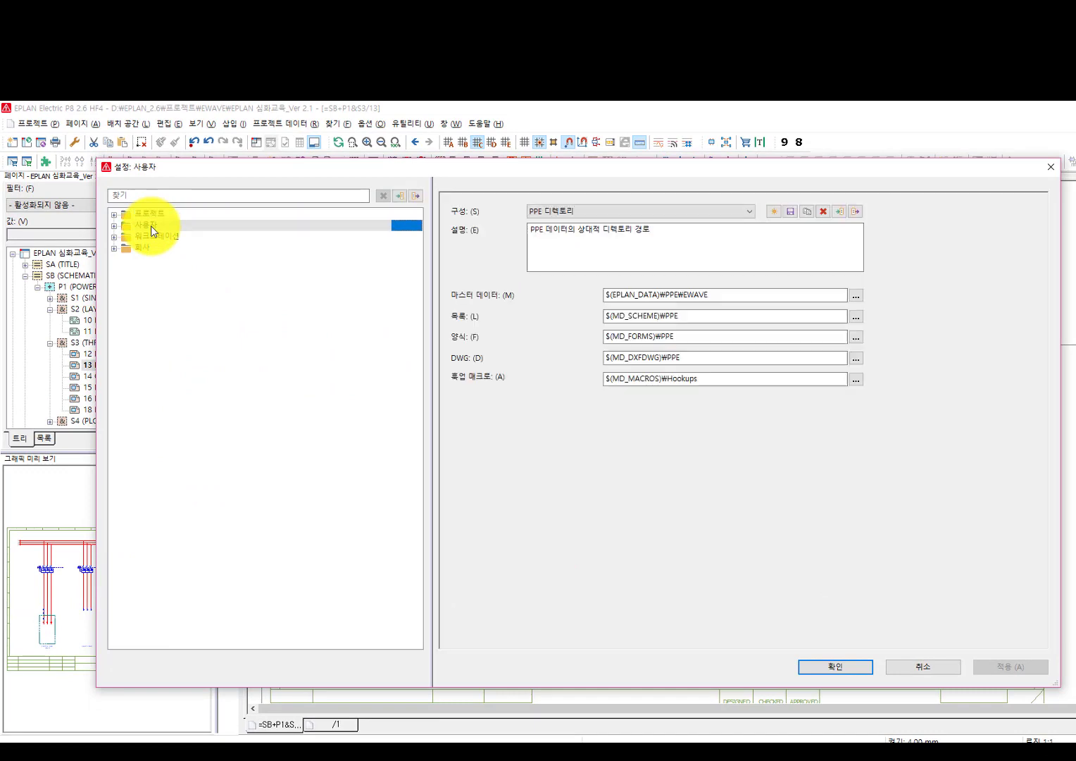
double_click(151, 225)
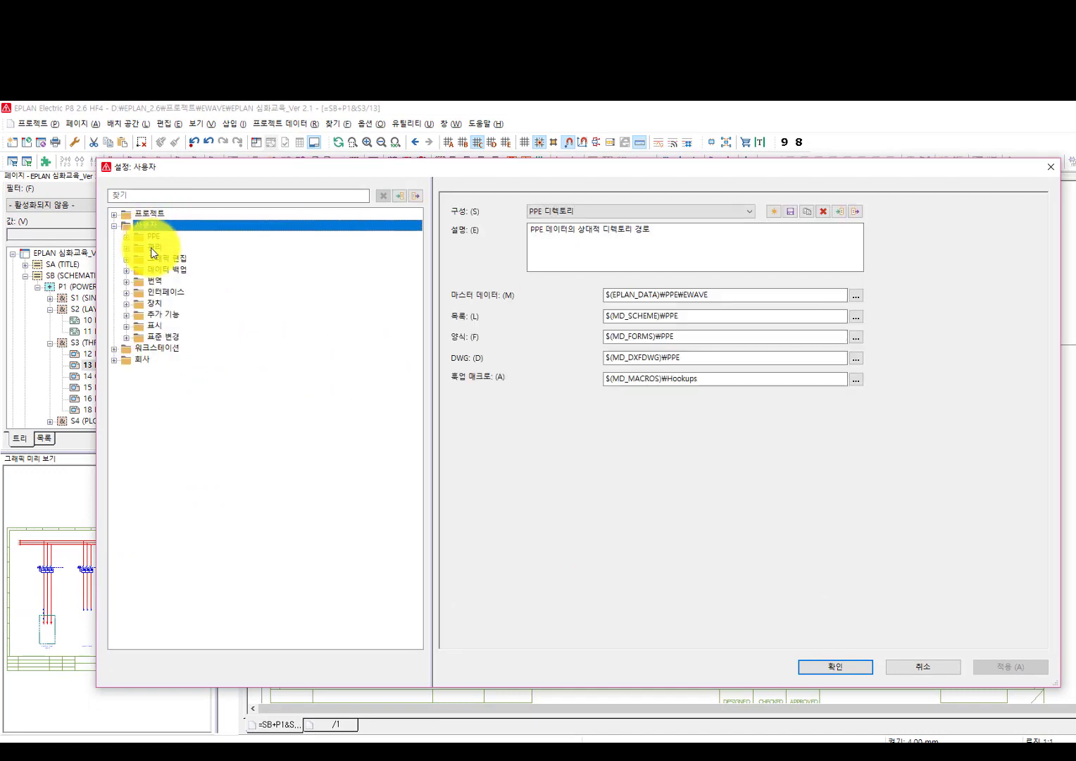
double_click(152, 248)
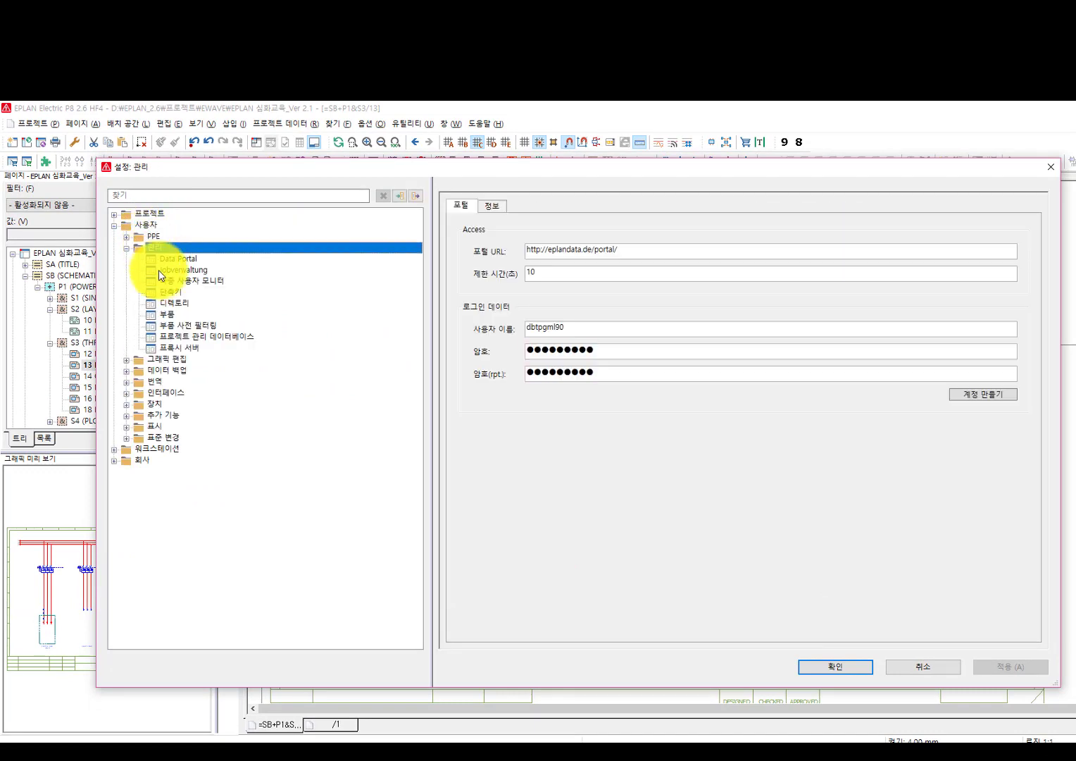
left_click(176, 294)
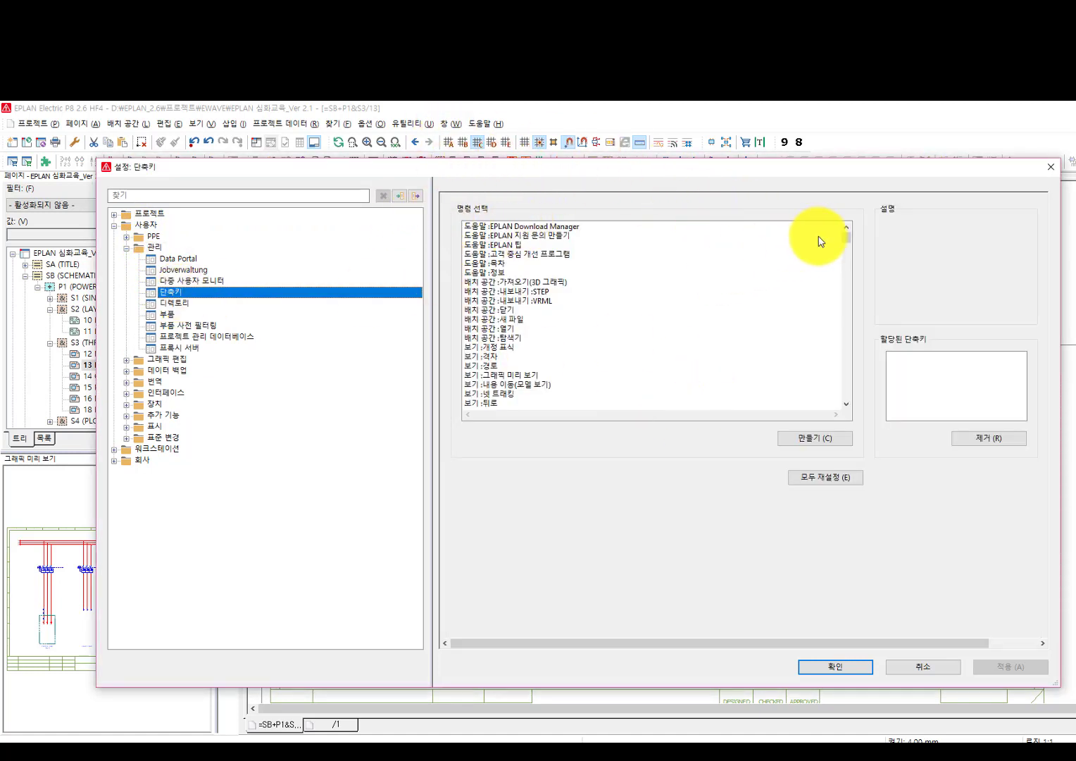
Step: Browse the list of assignable commands as far as 삽입 : 상자/접속점/부착 패널 : 부착 패널 and leave the settings without saving
left_click_drag(844, 239, 811, 262)
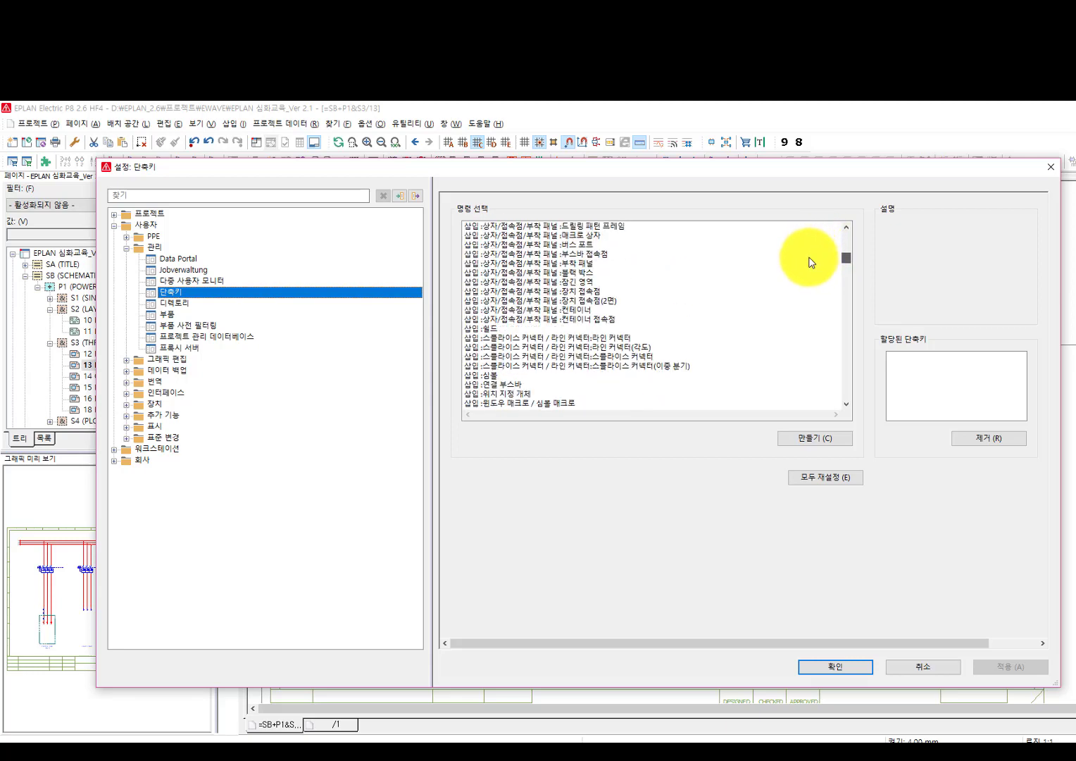
left_click(583, 263)
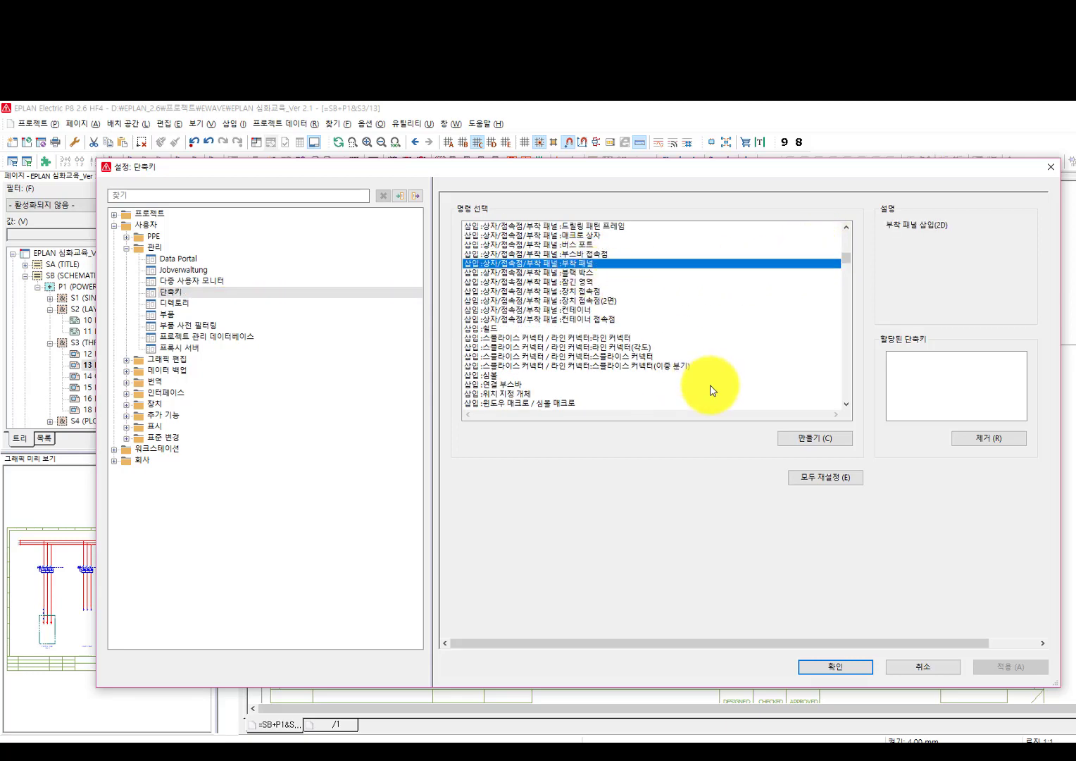
left_click(923, 666)
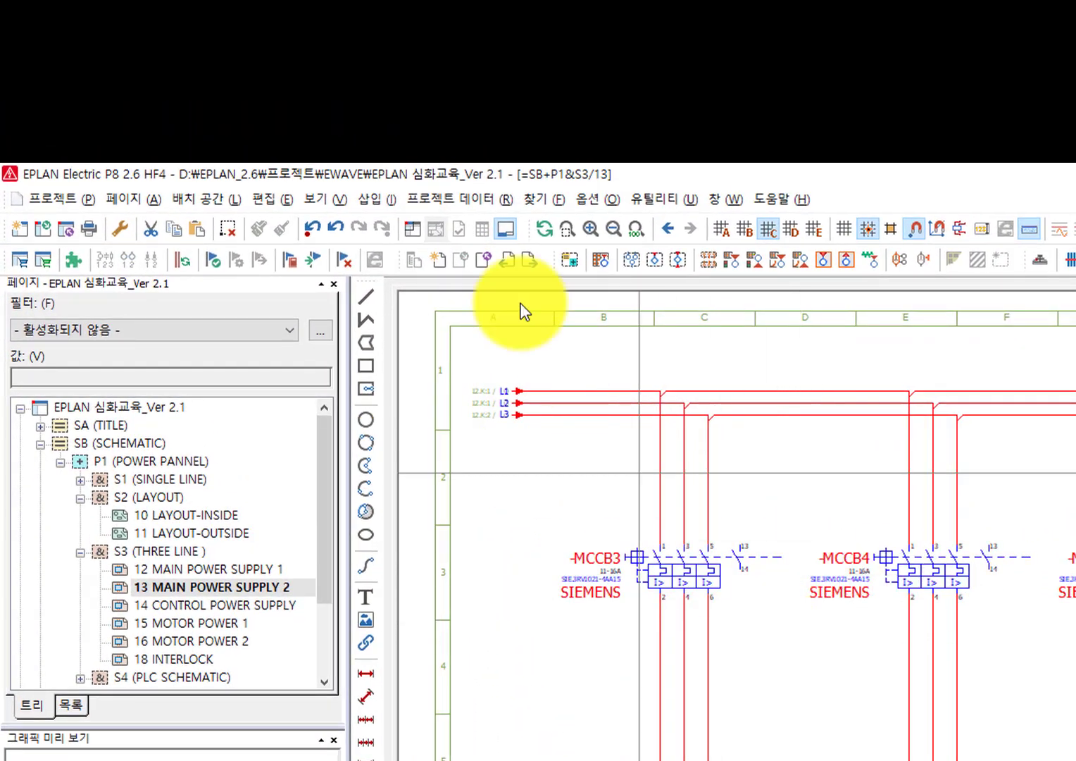
Step: Look up the cable navigator (케이블 > 탐색기) among the project data commands
left_click(67, 199)
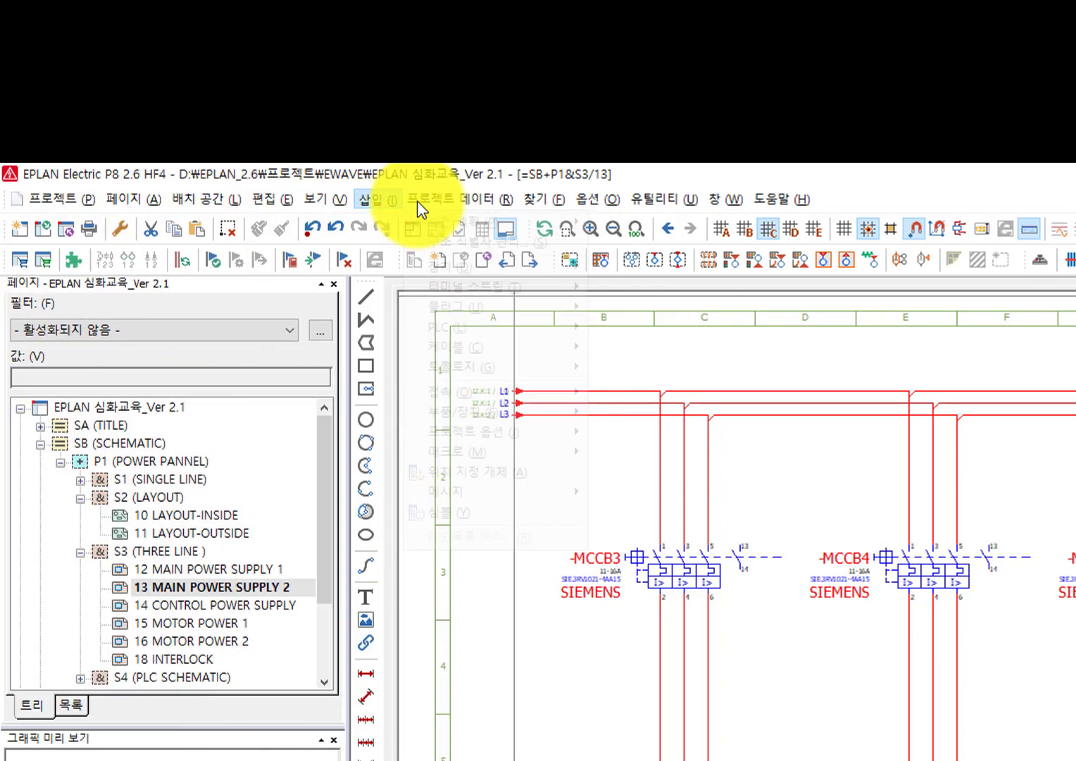
mouse_move(509, 199)
mouse_move(646, 201)
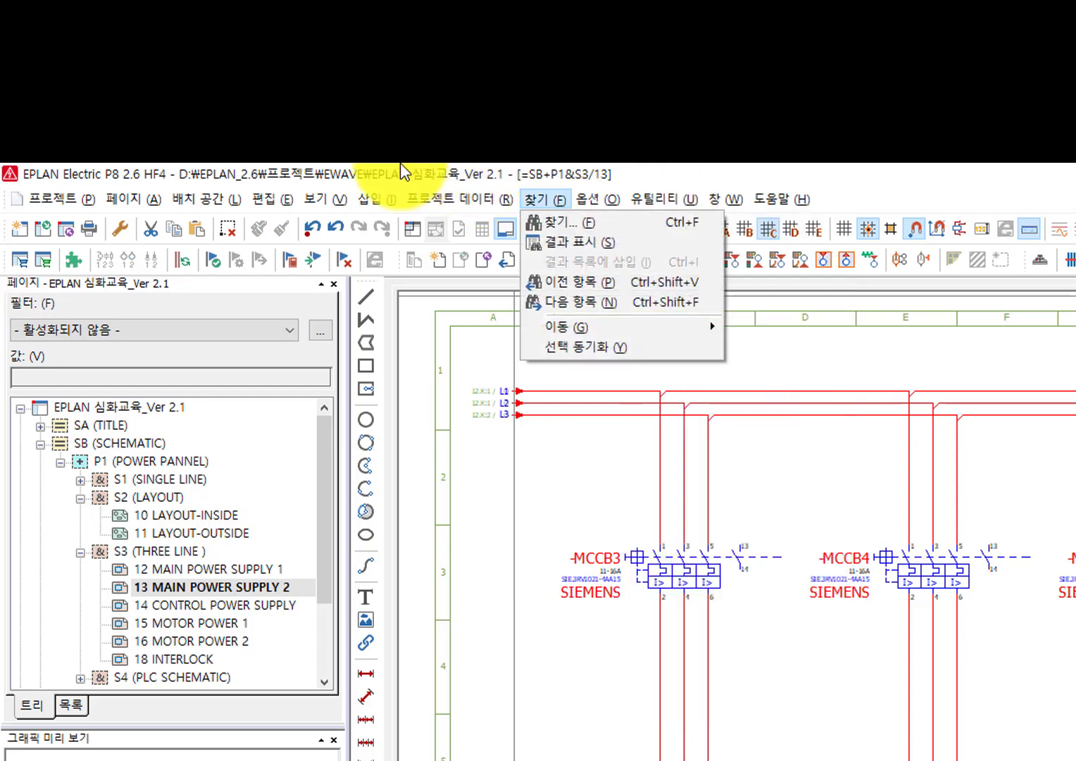
mouse_move(457, 202)
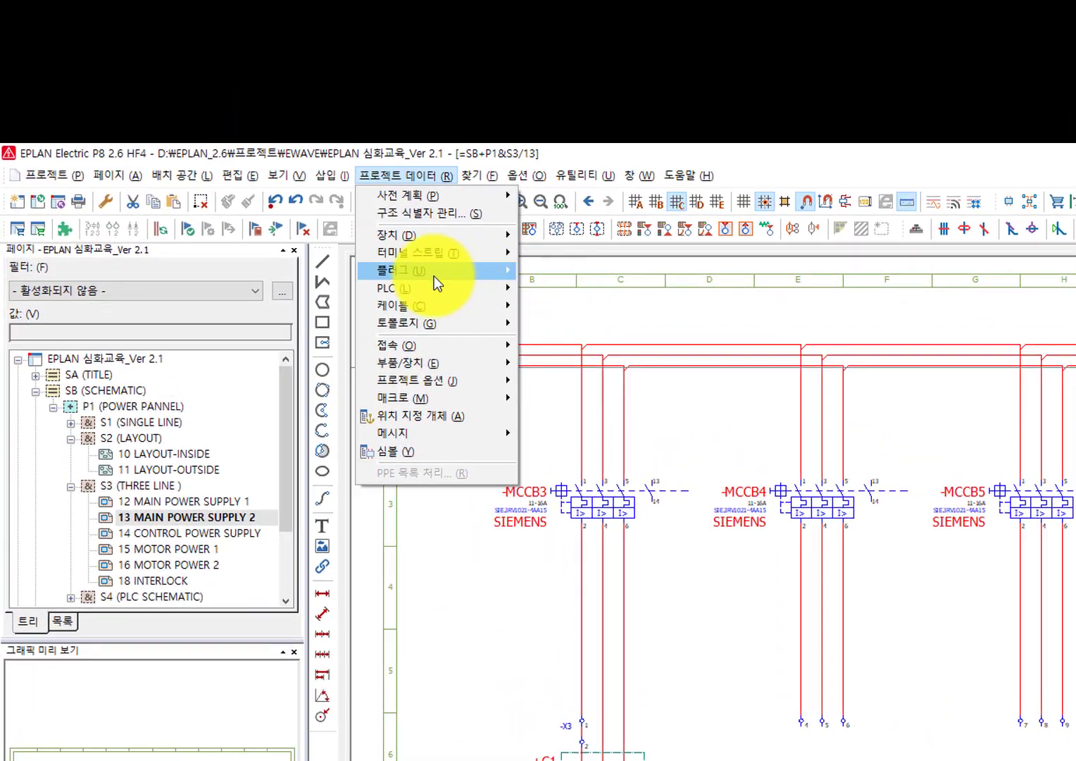
mouse_move(425, 310)
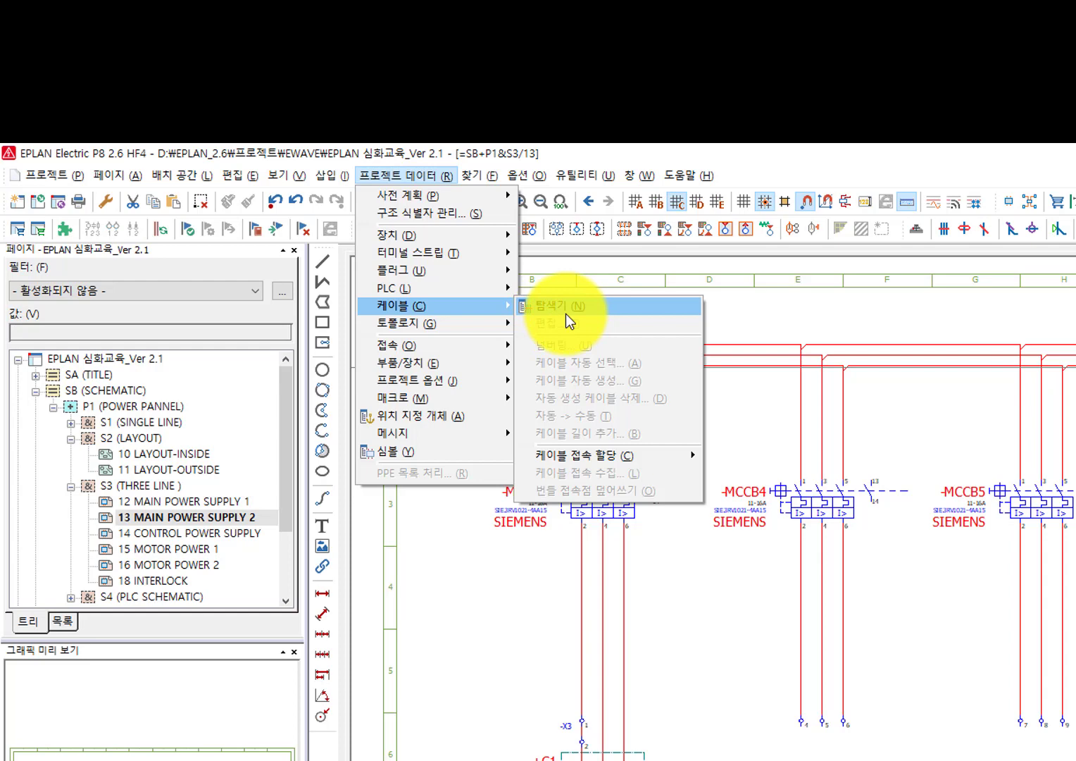
Step: Reopen the shortcut key settings and select the command 프로젝트 데이터 : 케이블 : 탐색기
mouse_move(521, 175)
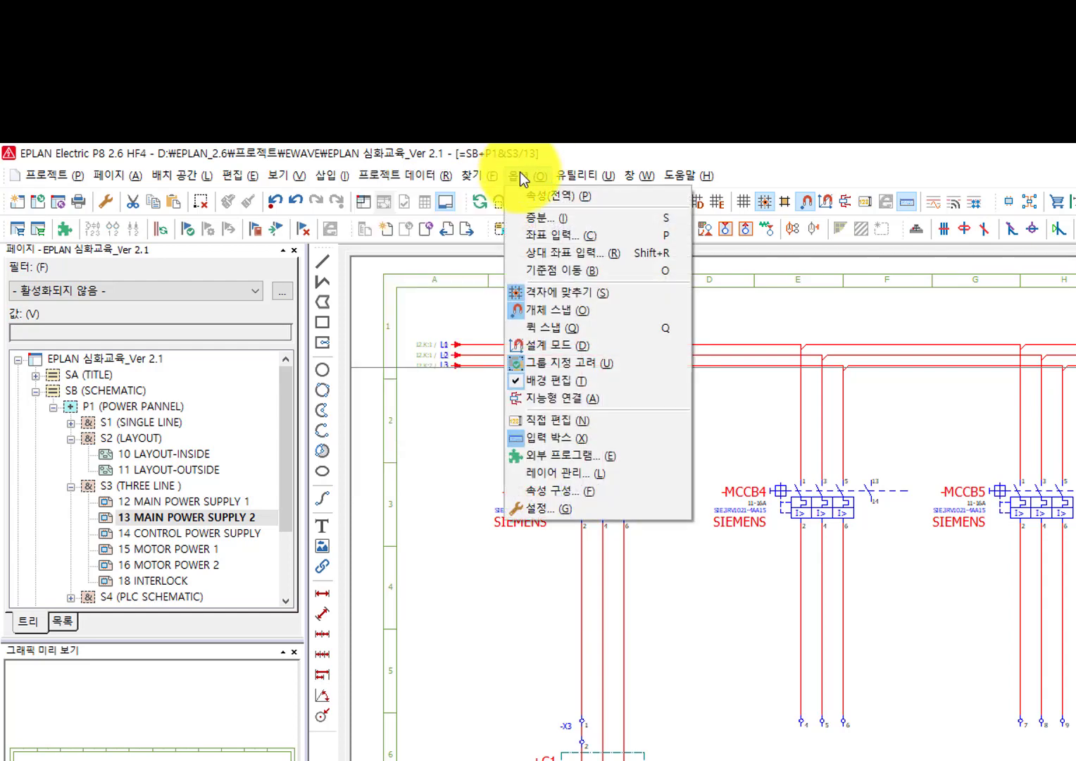
left_click(553, 508)
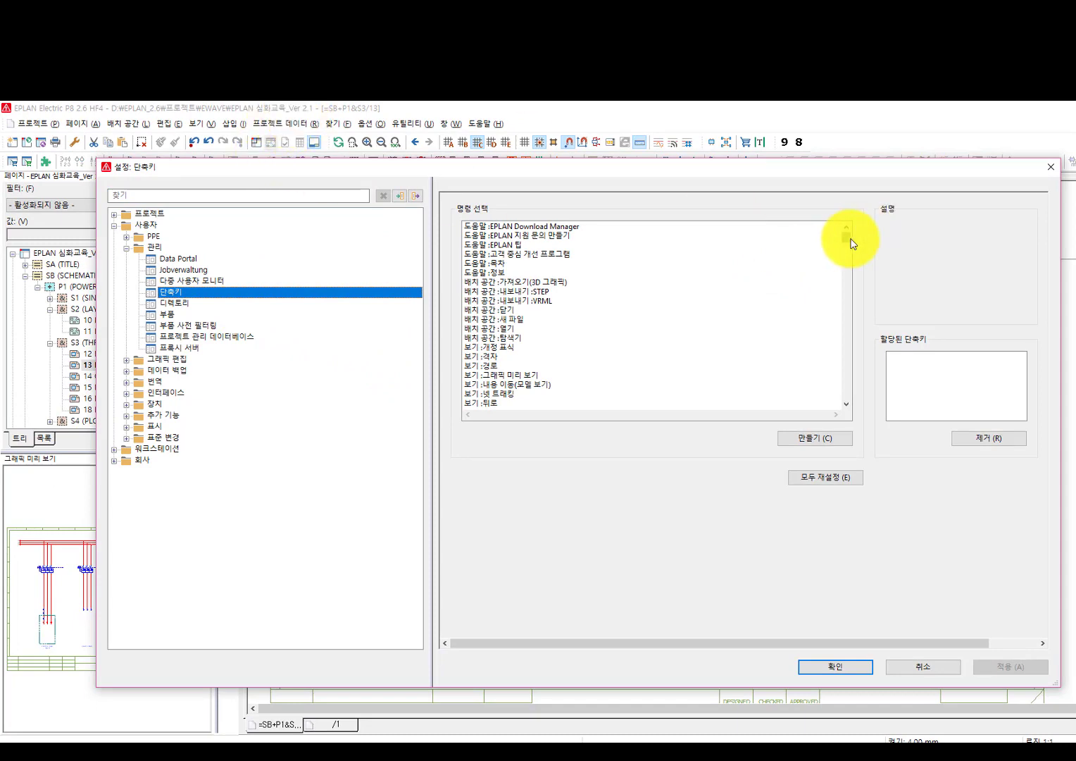
left_click_drag(848, 240, 819, 377)
left_click(499, 338)
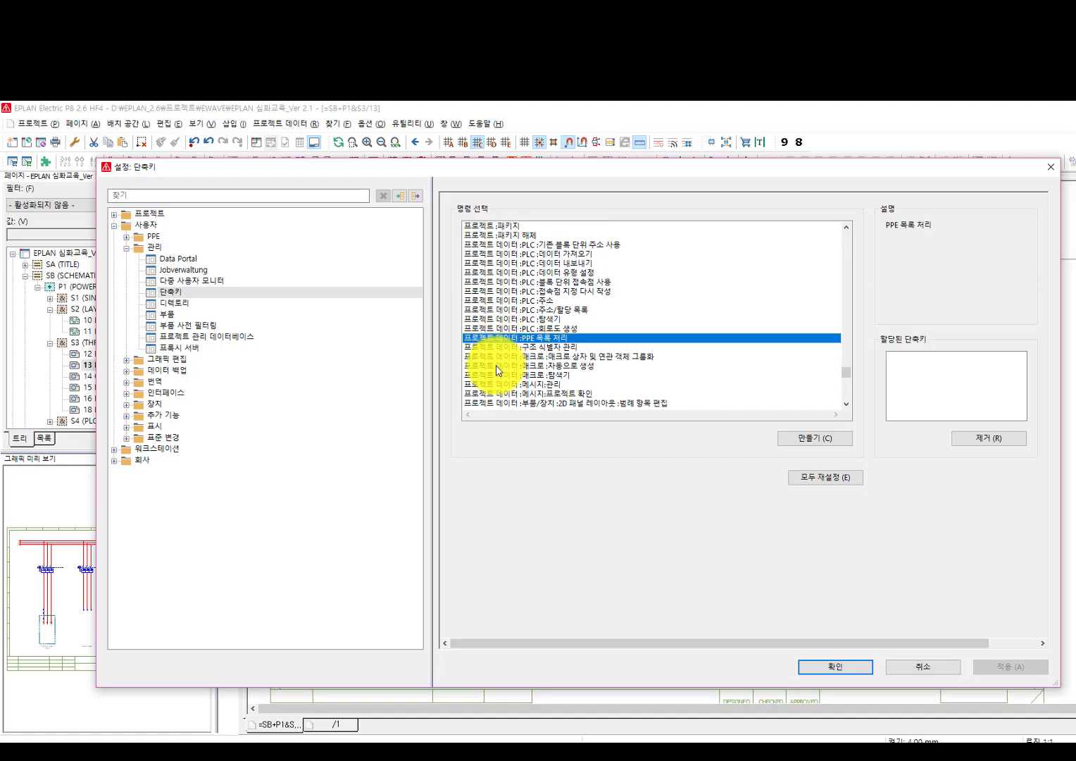
scroll(497, 371, "down", 4)
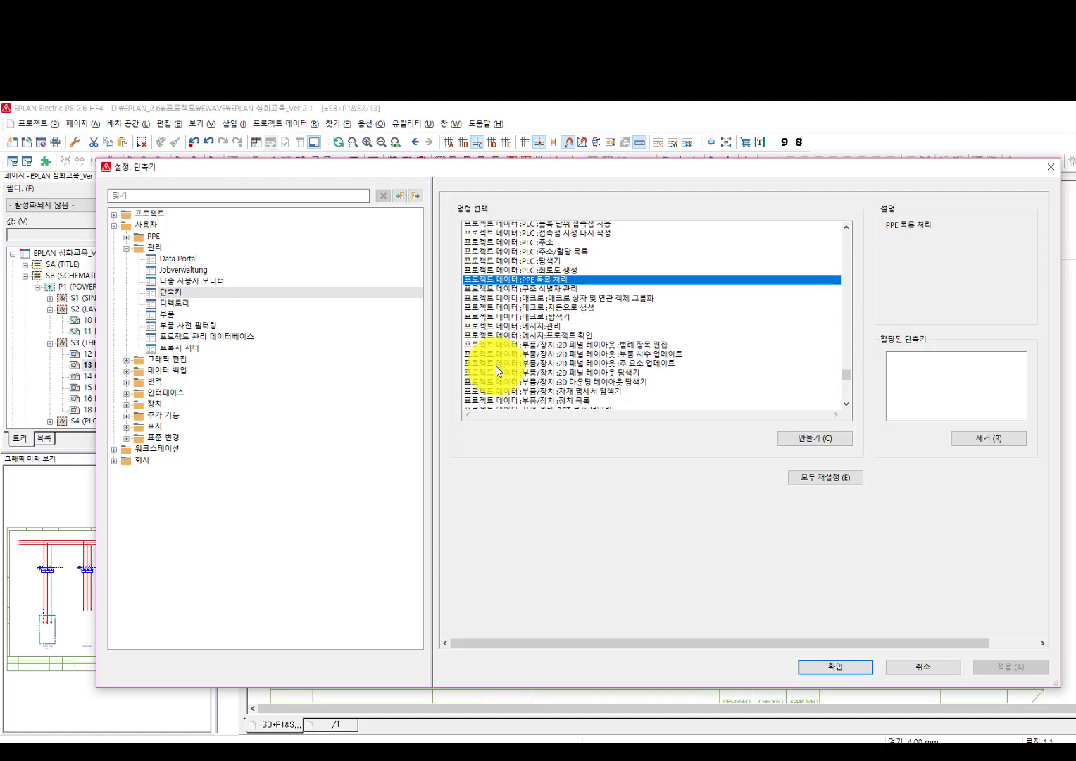
scroll(497, 371, "up", 7)
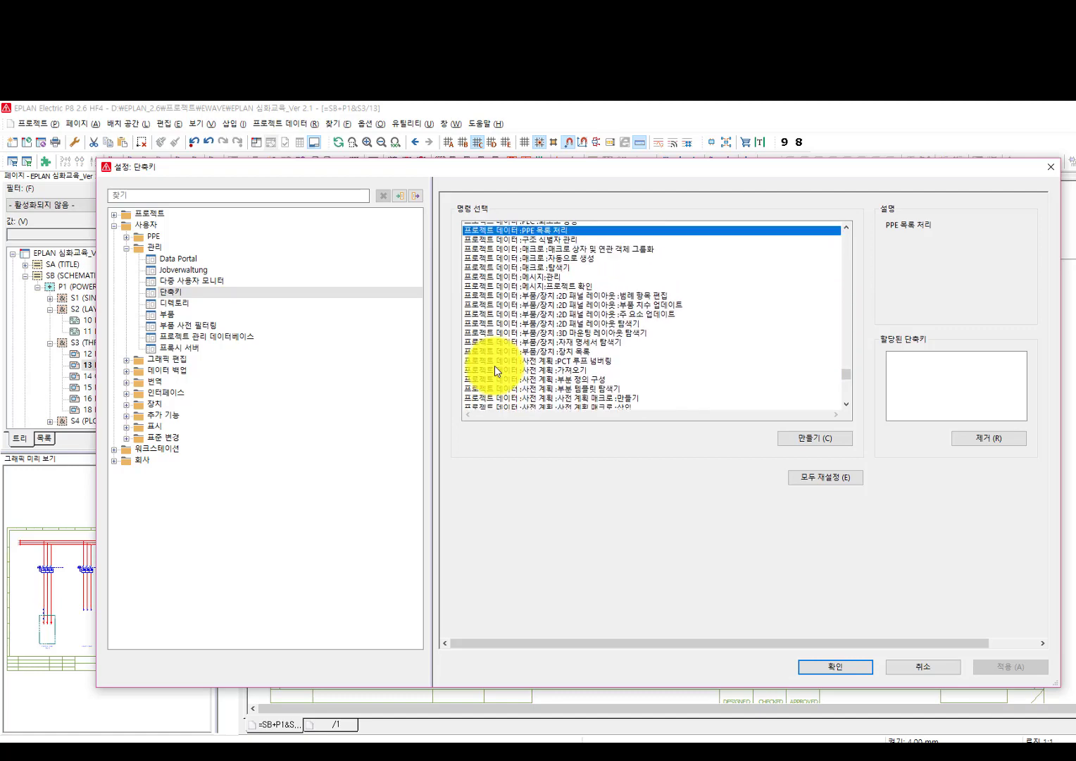
scroll(492, 362, "up", 2)
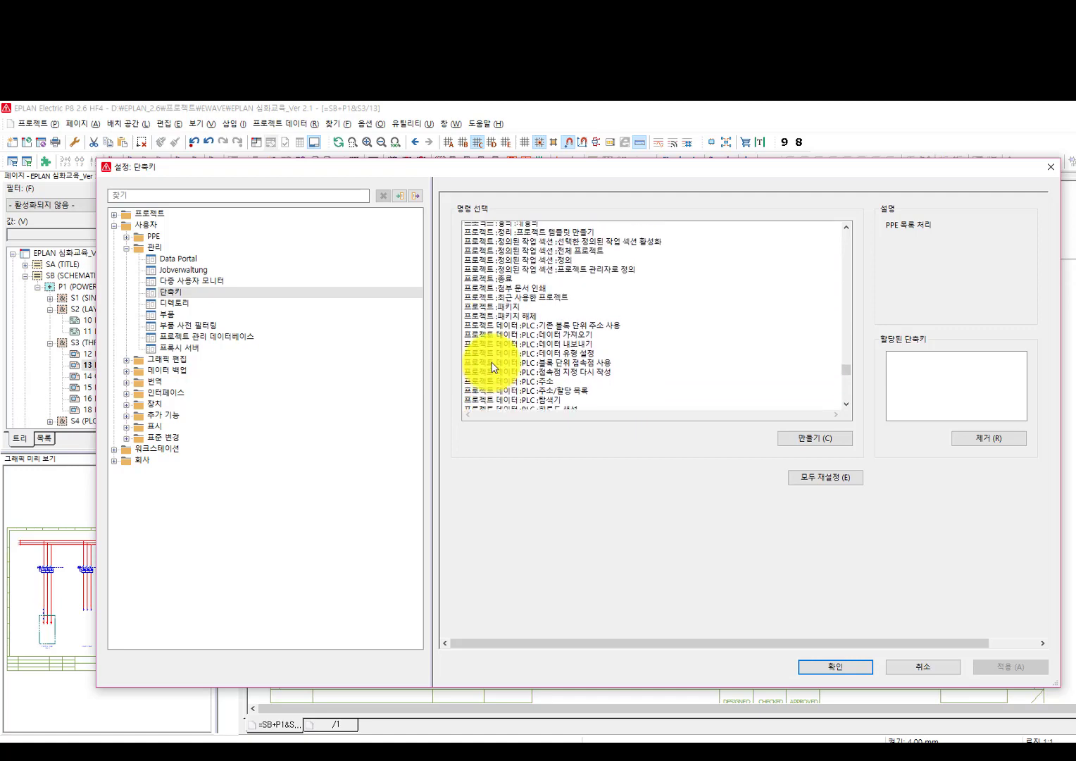
scroll(492, 362, "down", 5)
scroll(492, 366, "down", 10)
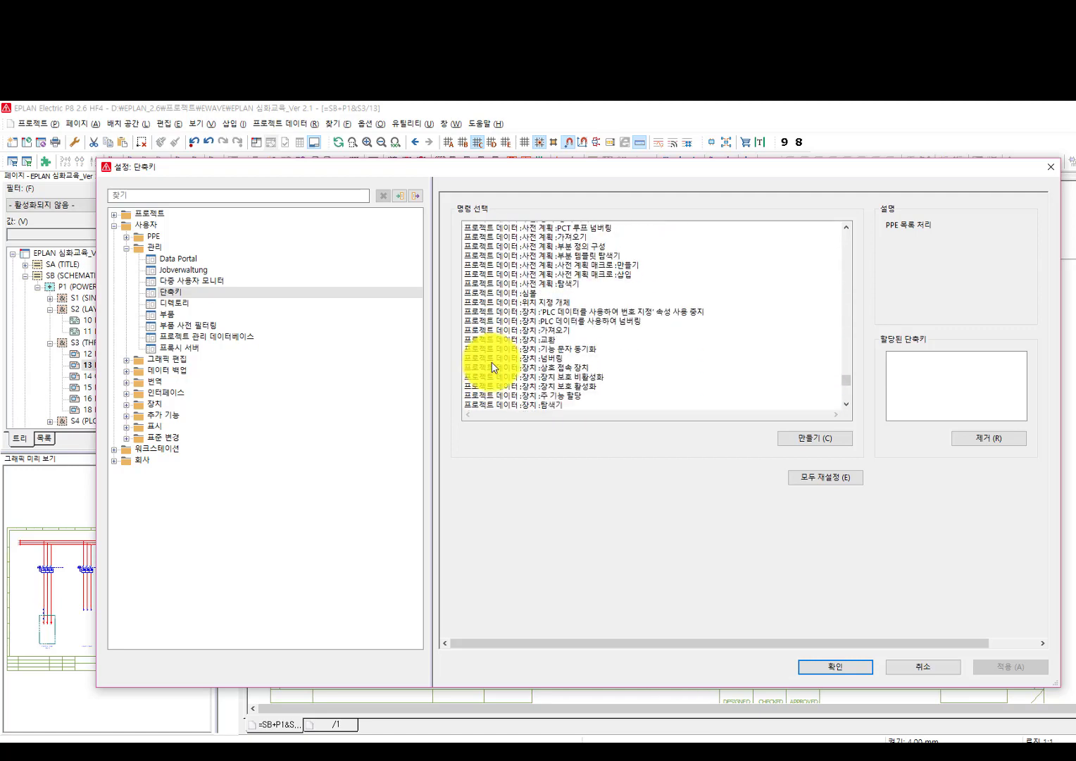
scroll(490, 362, "up", 2)
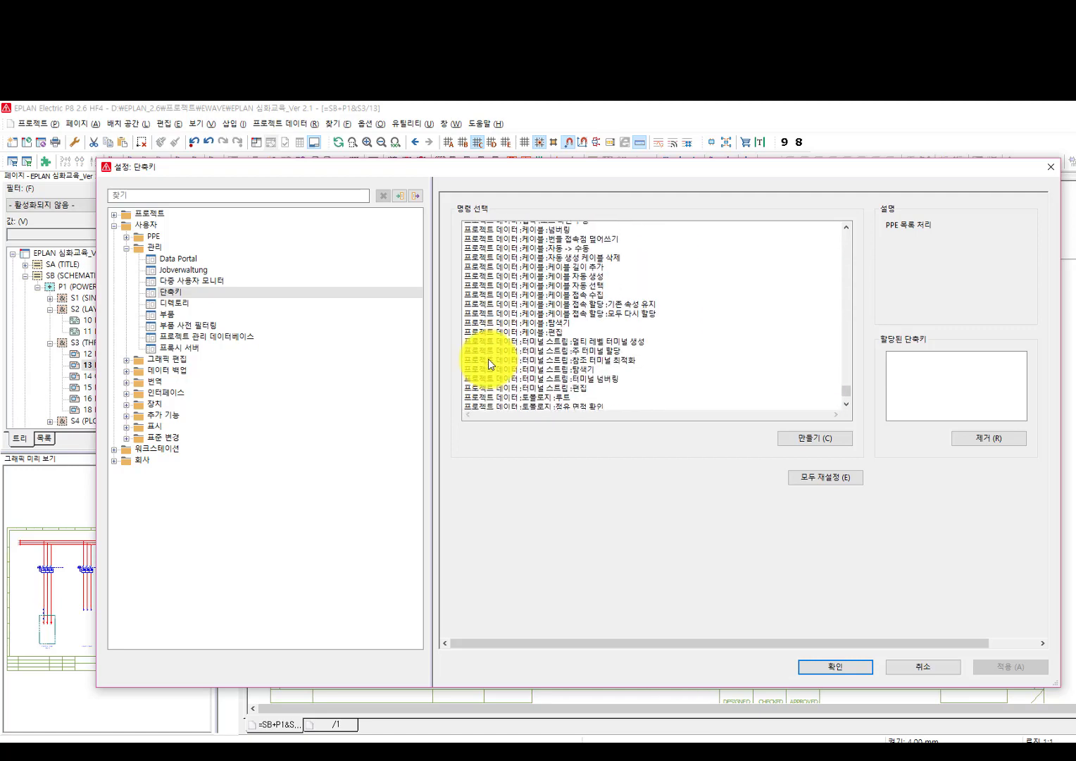
left_click(547, 355)
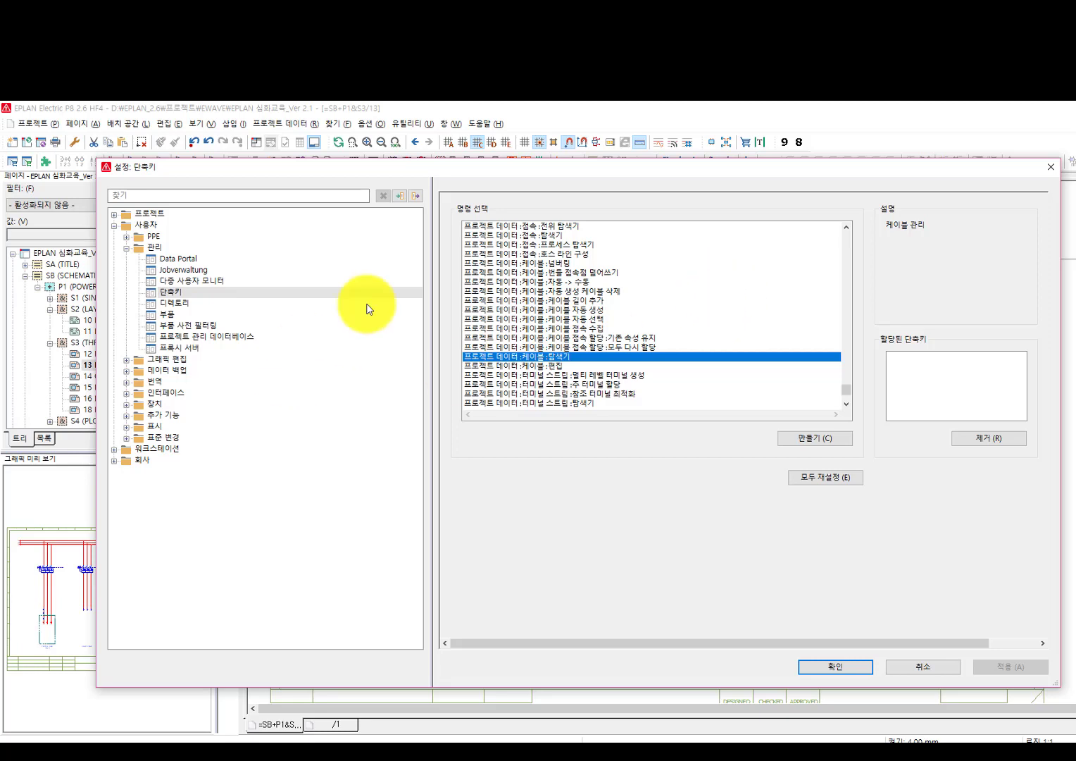
Step: Create the shortcut Ctrl+2 for the cable navigator command, apply it and confirm the settings
left_click(795, 440)
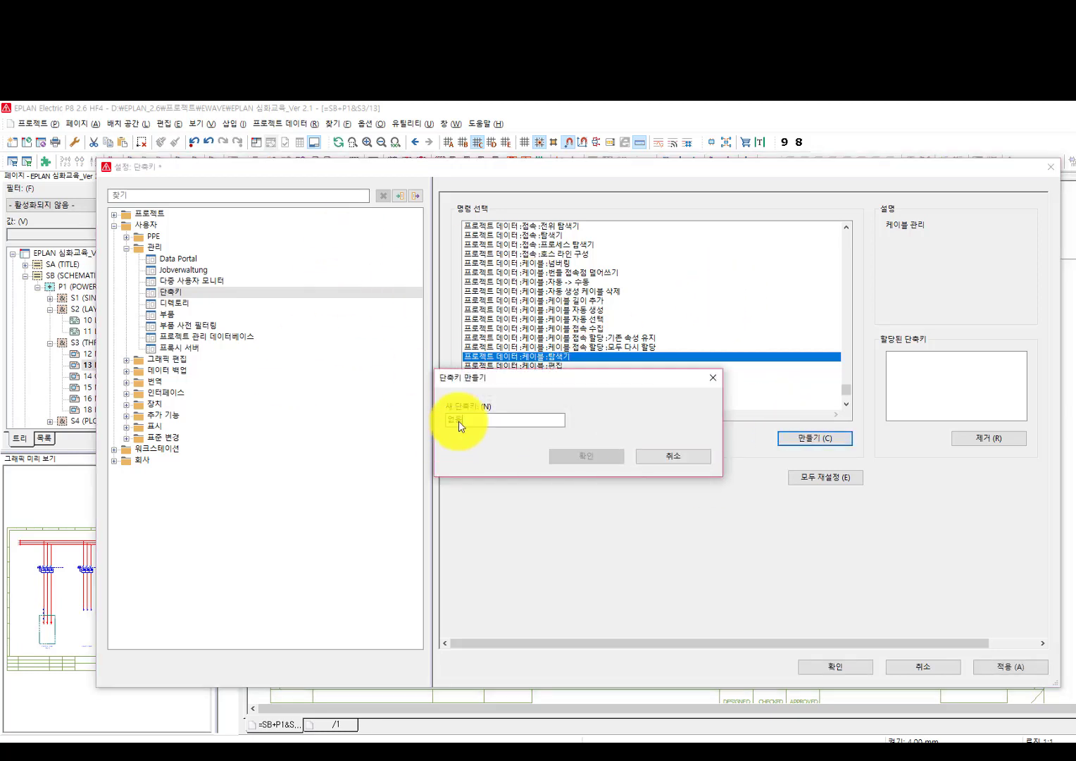
left_click_drag(478, 378, 539, 278)
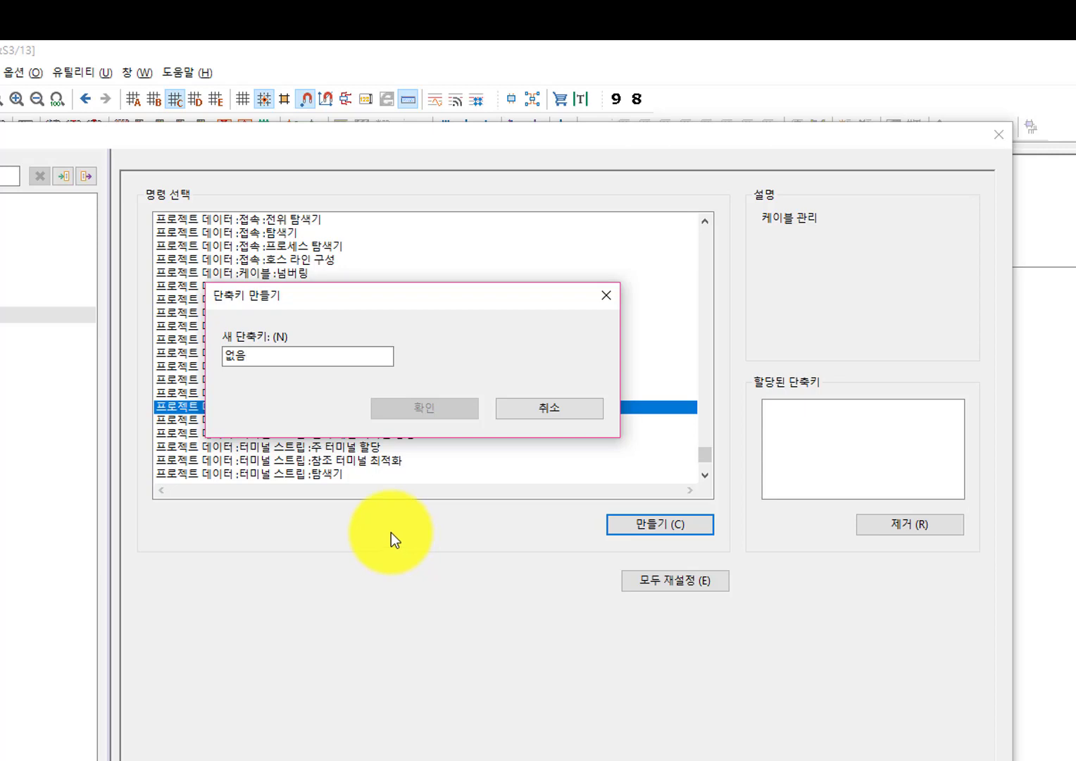
key("ctrl")
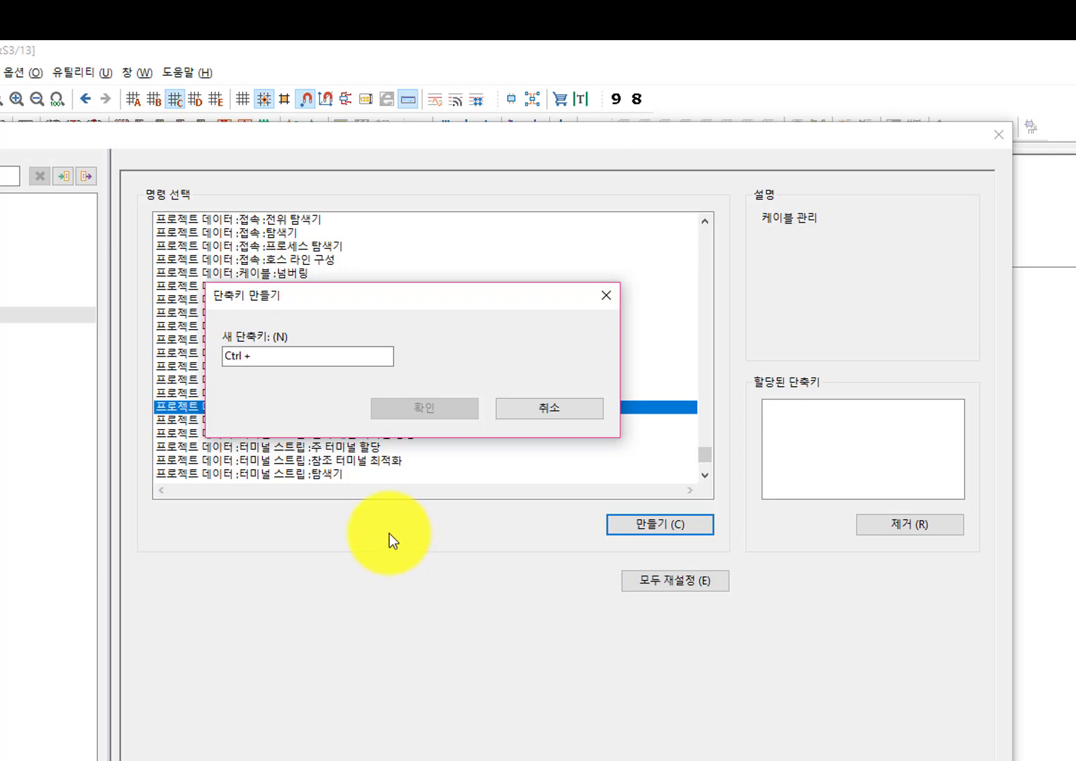
key("ctrl+2")
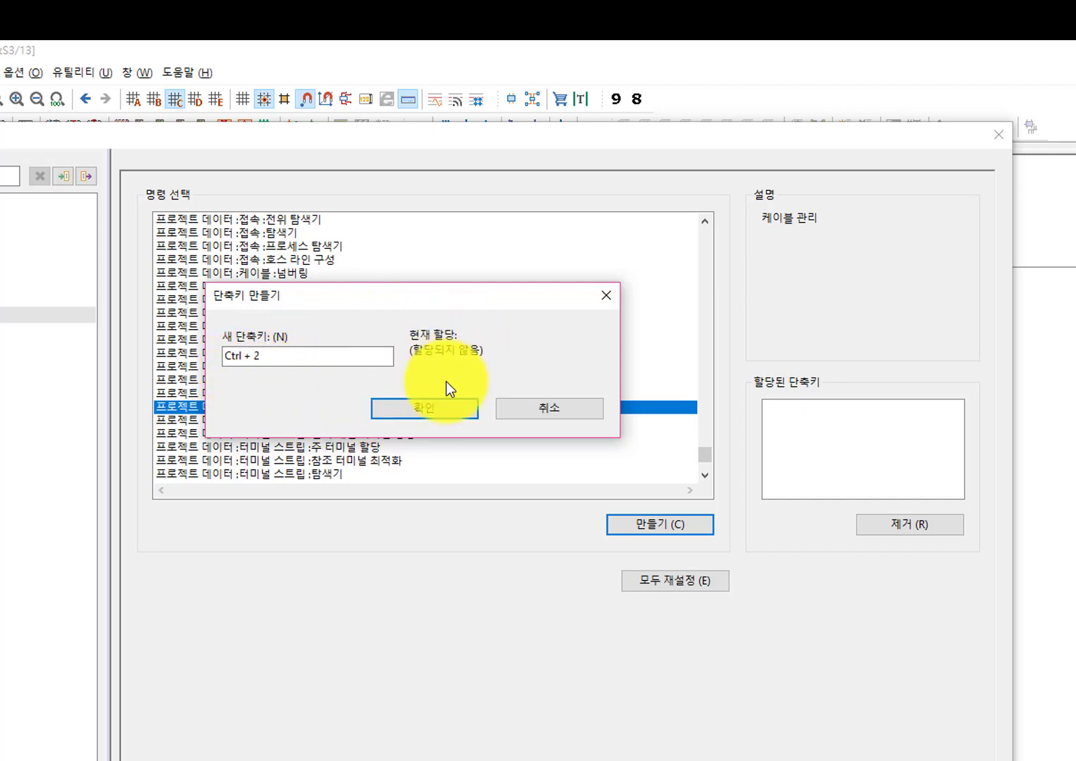
left_click(419, 406)
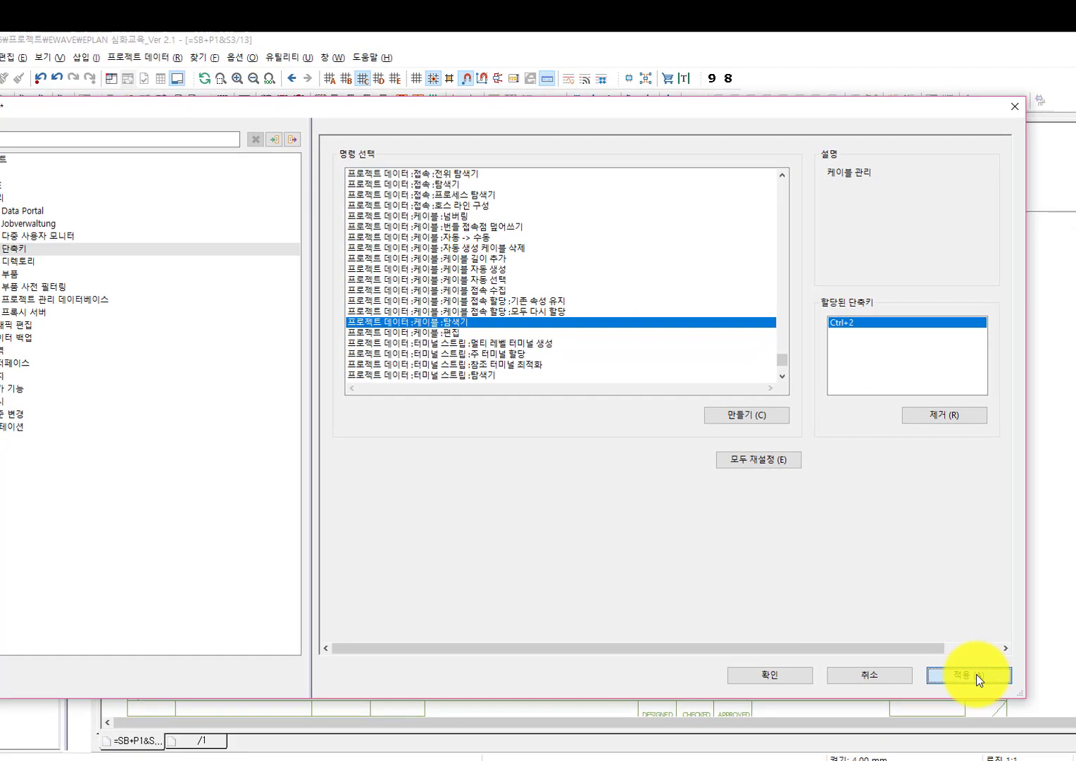
left_click(959, 753)
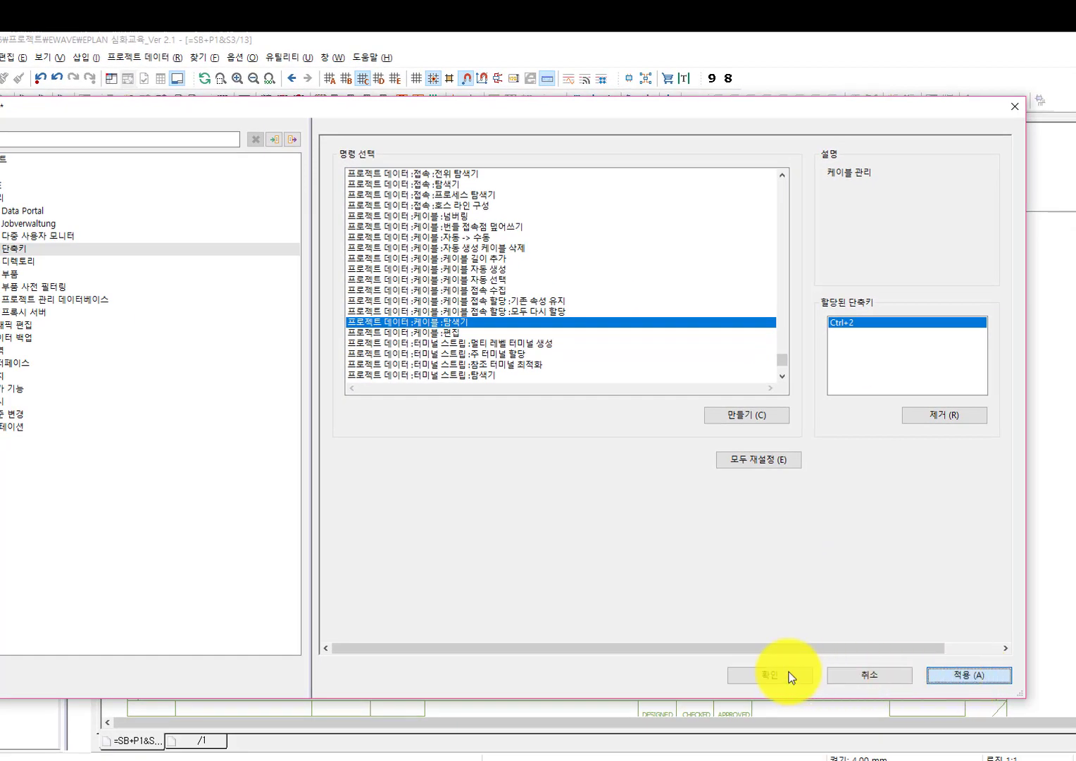
left_click(752, 679)
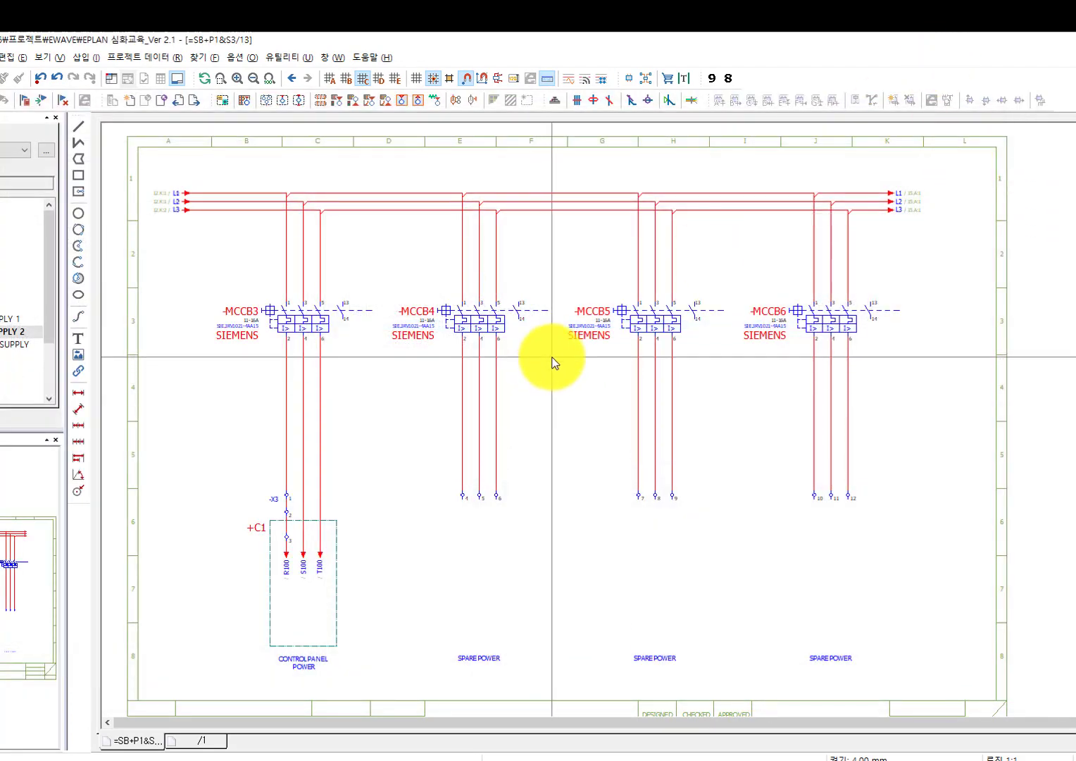
Step: Test the new shortcut by opening the cable navigator, and close the navigator again
key("ctrl+k")
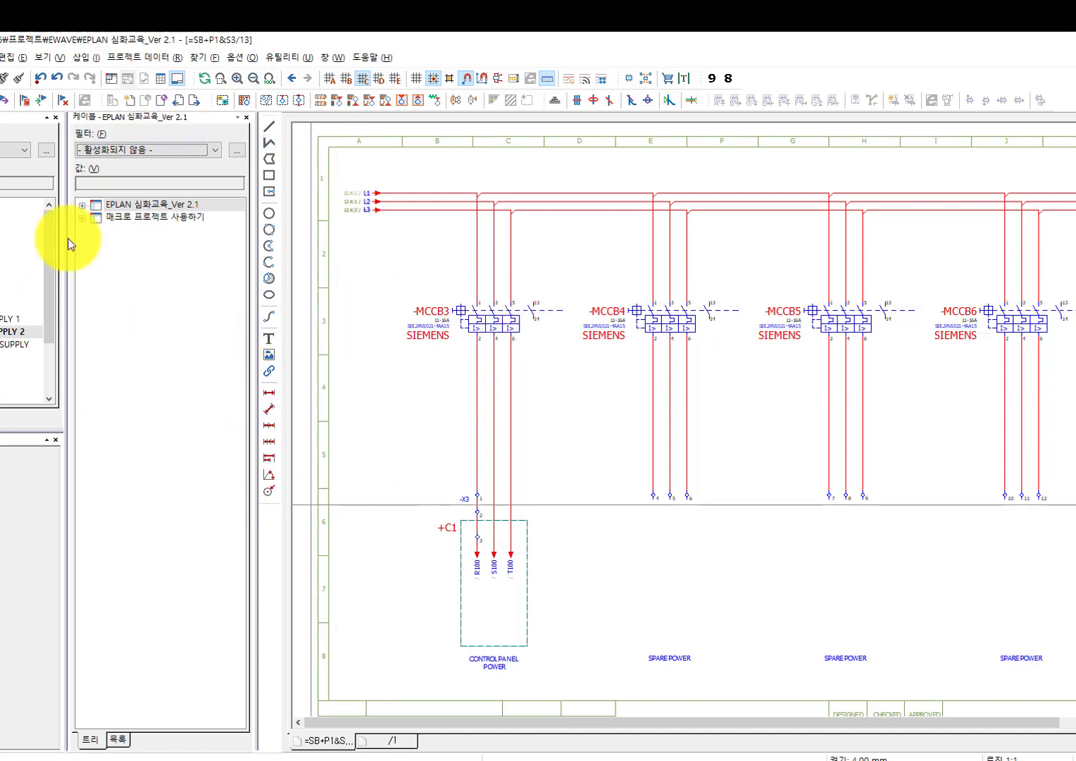
left_click(246, 117)
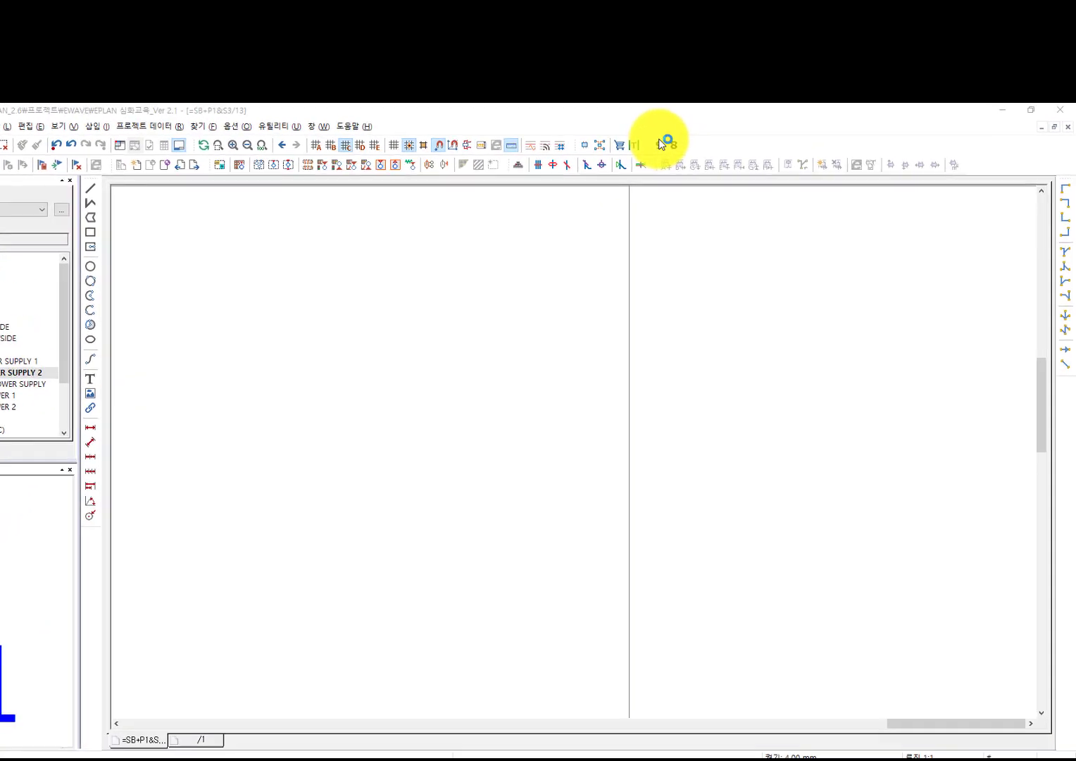
left_click(771, 136)
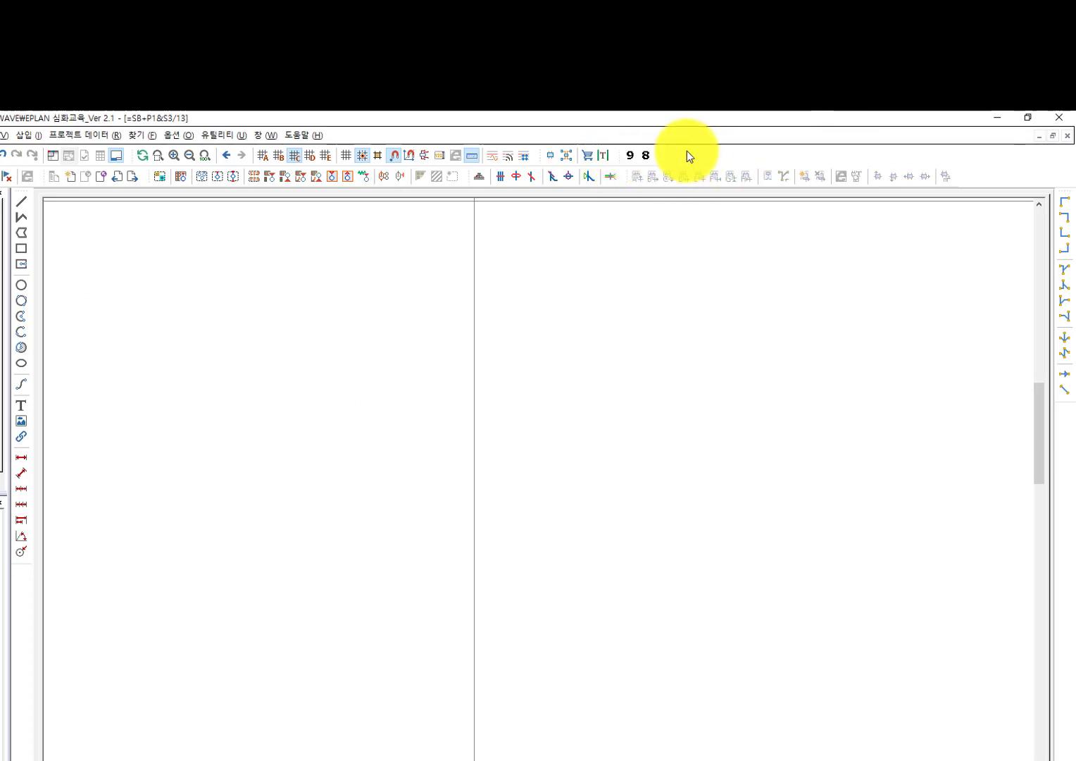
Step: Preview a terminal symbol and the Mitsubishi MELSEC QX42 macro from the custom toolbars, cancelling both placements
left_click(629, 158)
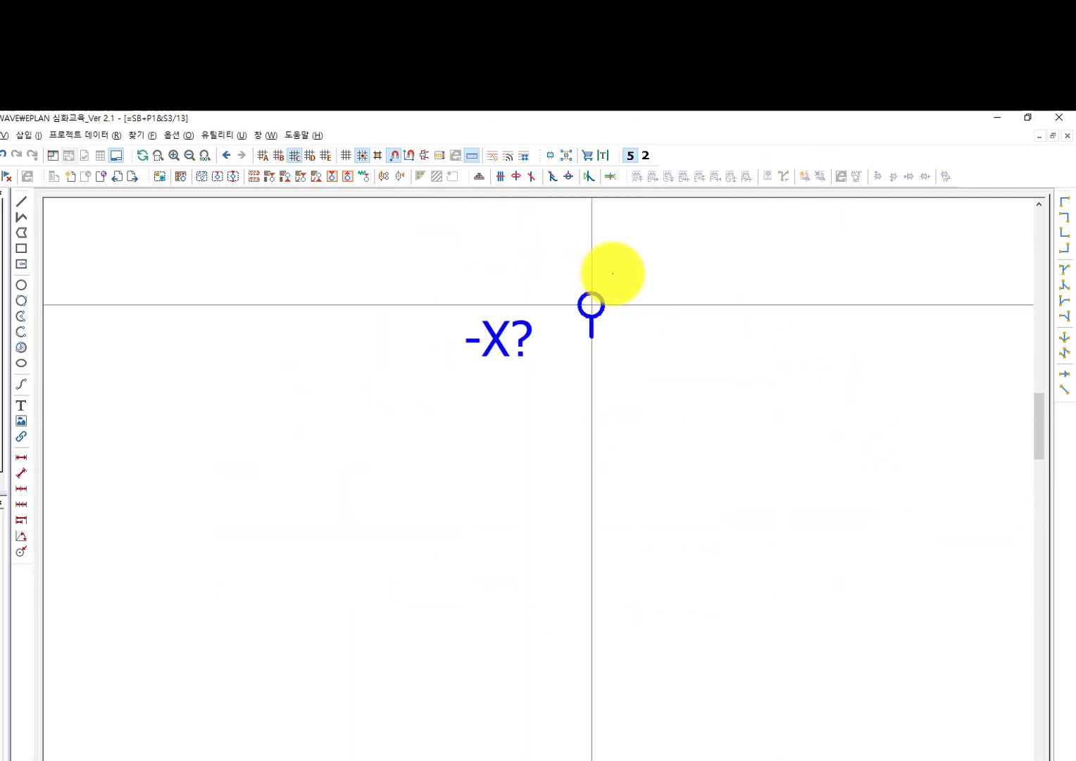
key("Escape")
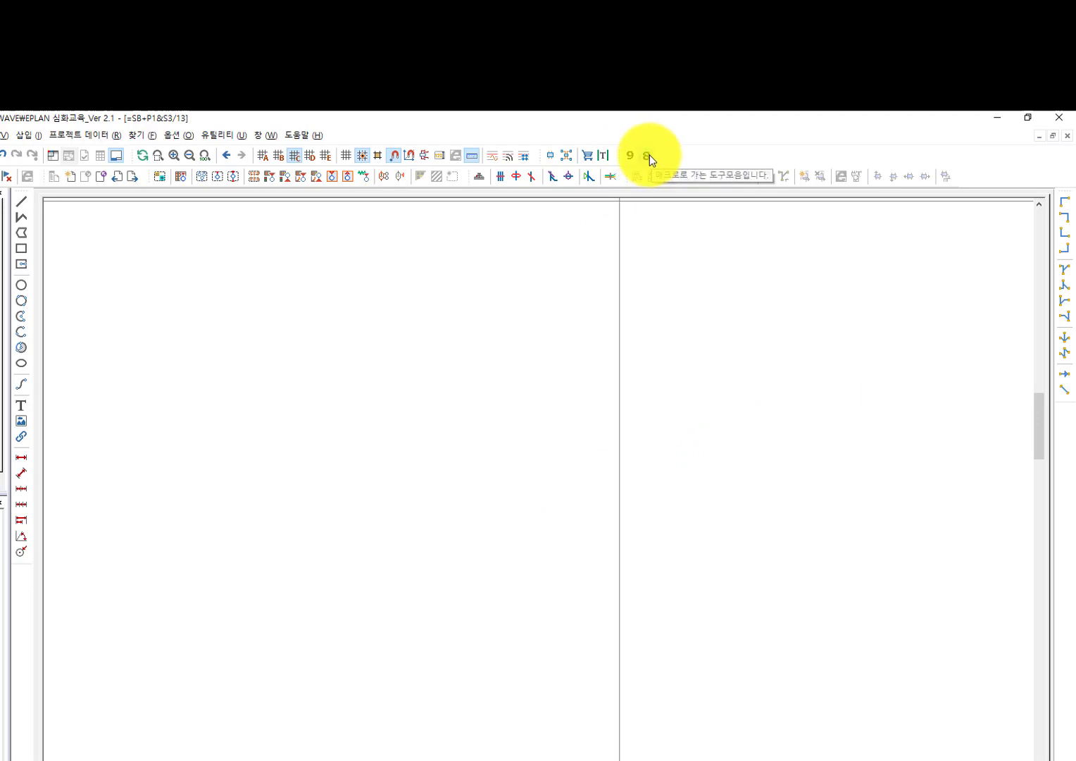
left_click(632, 153)
scroll(495, 355, "down", 5)
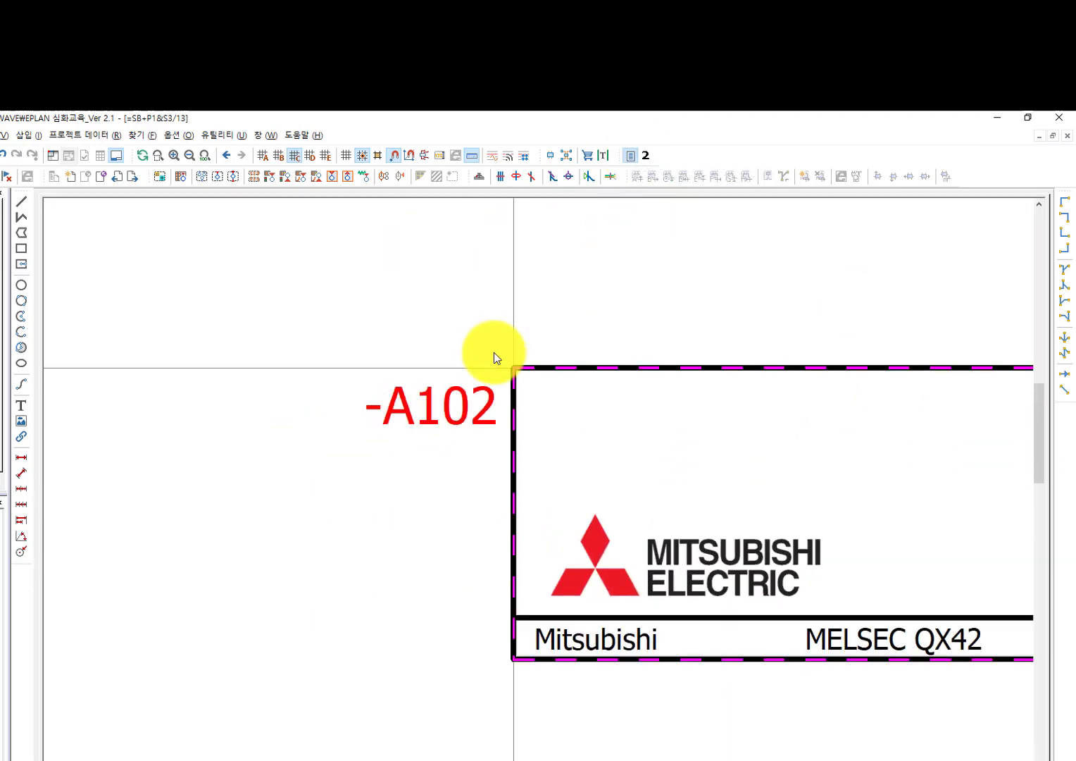
scroll(324, 454, "down", 2)
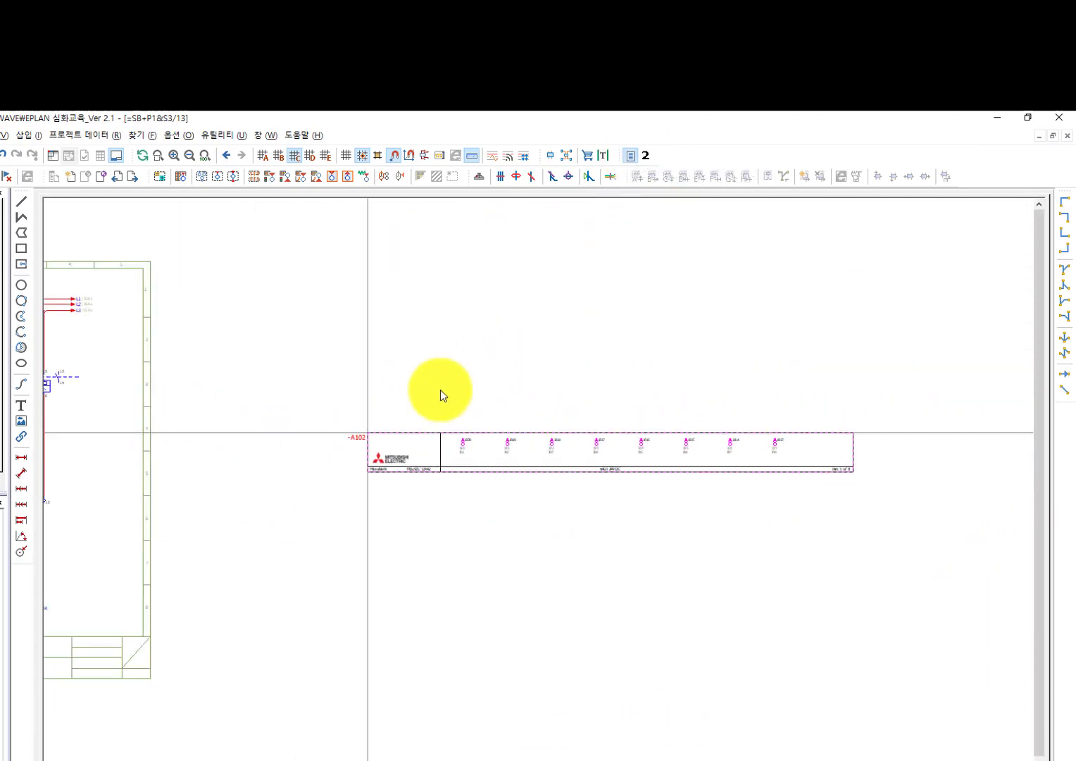
scroll(434, 412, "up", 3)
scroll(192, 418, "down", 4)
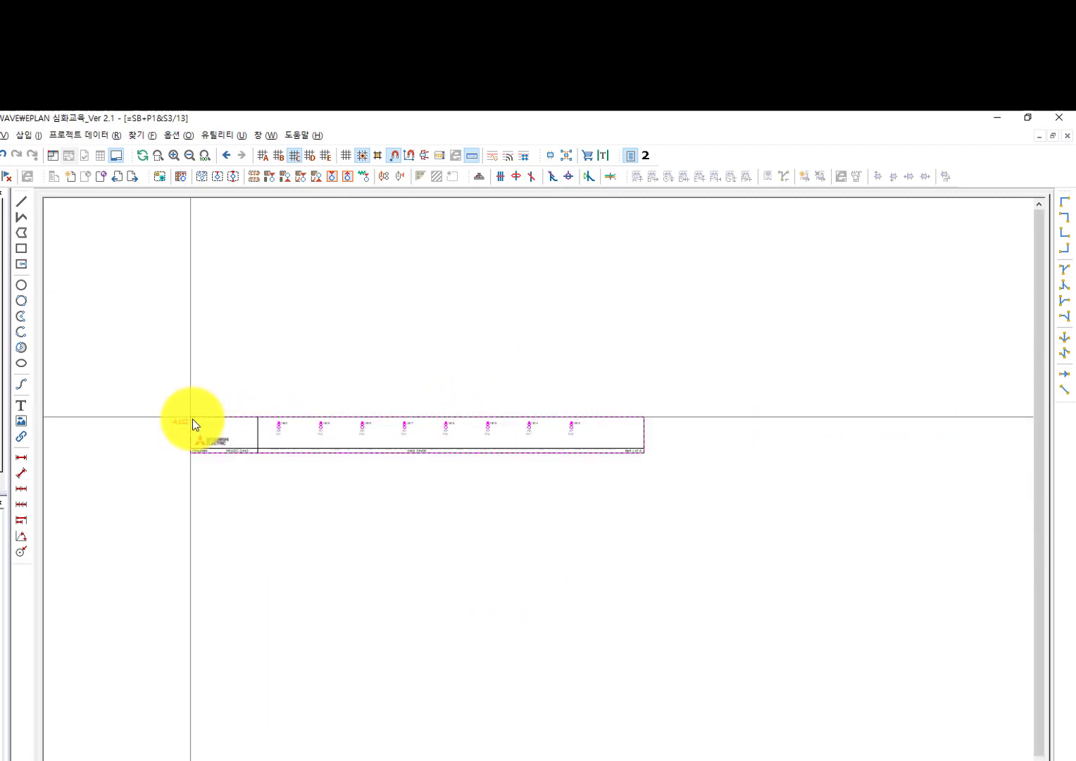
key("Escape")
mouse_move(422, 263)
middle_mouse_down()
mouse_move(585, 400)
mouse_move(617, 481)
middle_mouse_up()
scroll(610, 475, "up", 3)
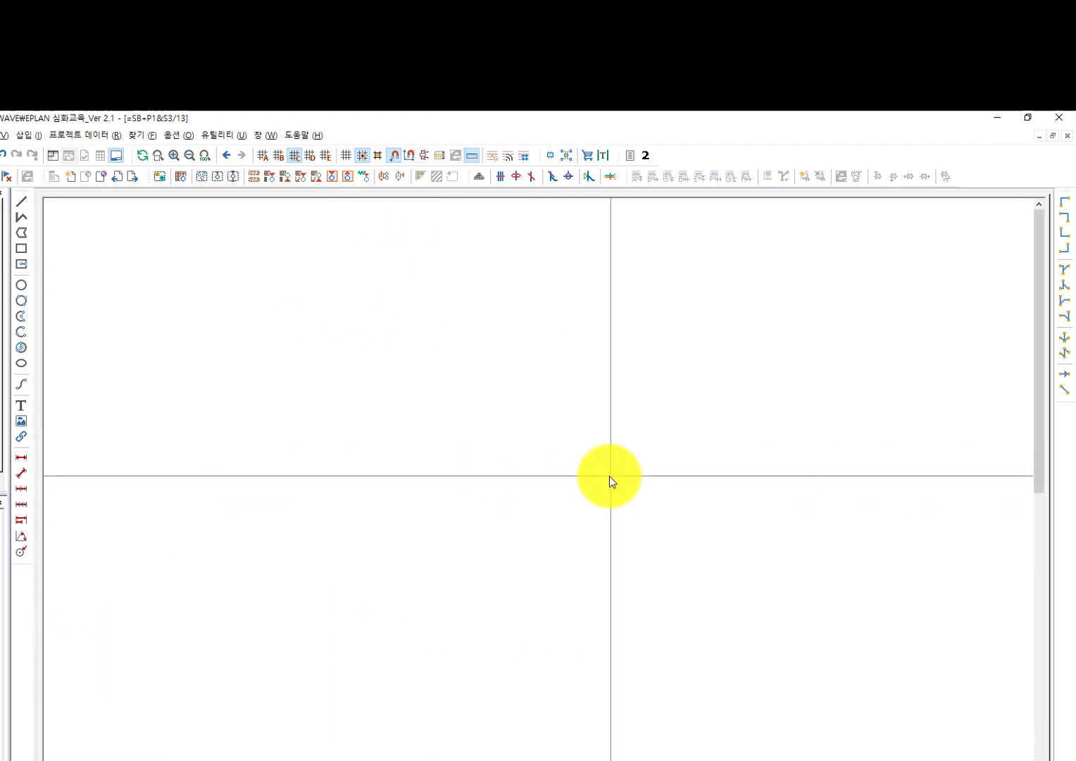
mouse_move(295, 516)
middle_mouse_down()
mouse_move(285, 490)
mouse_move(303, 390)
middle_mouse_up()
scroll(468, 423, "up", 3)
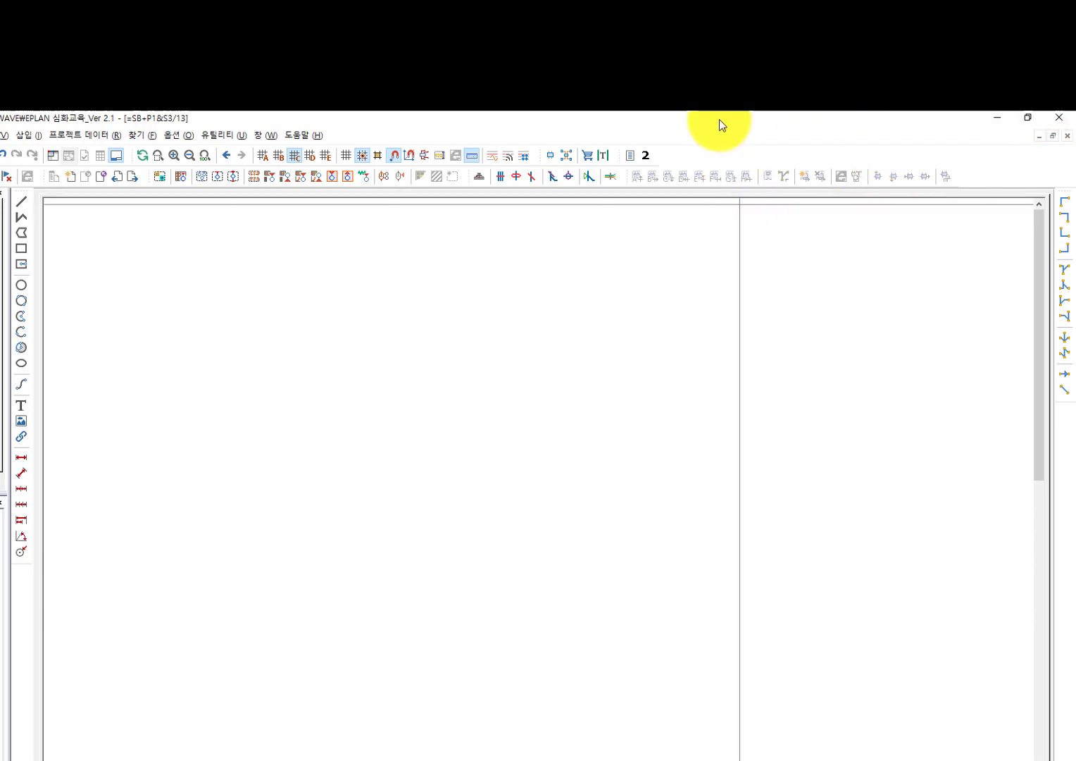
Step: Create a custom toolbar named 심화교육도구모음 and place it floating beside the customization dialog
right_click(744, 156)
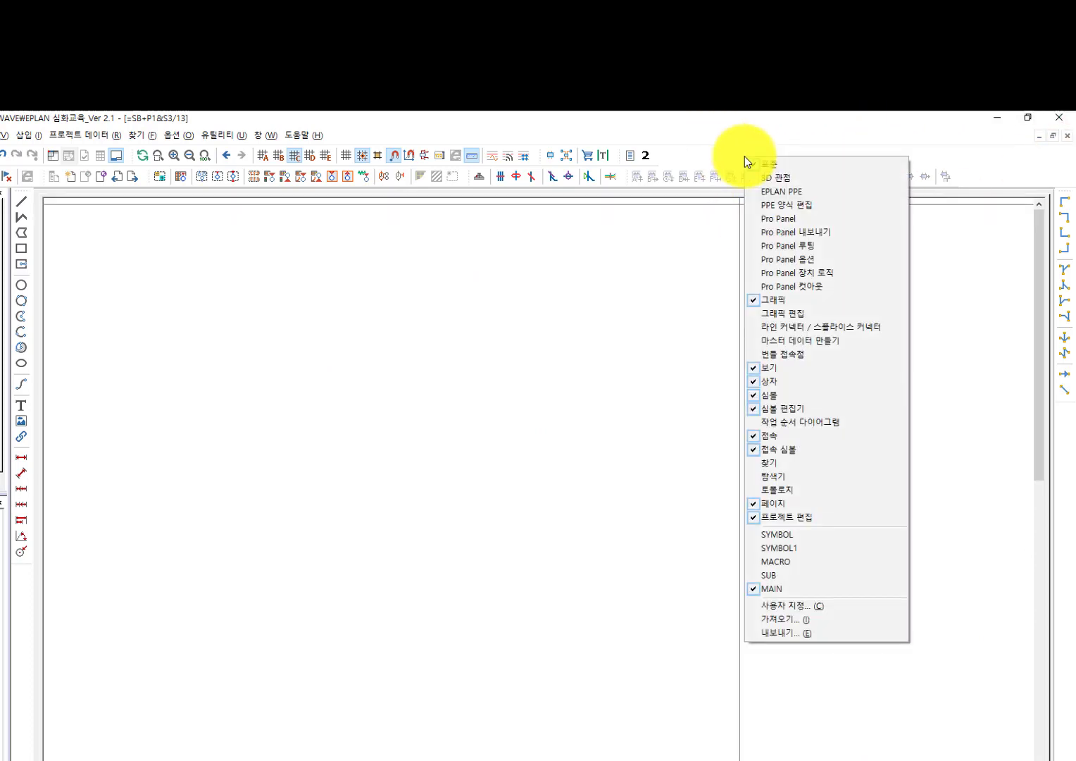
left_click(797, 607)
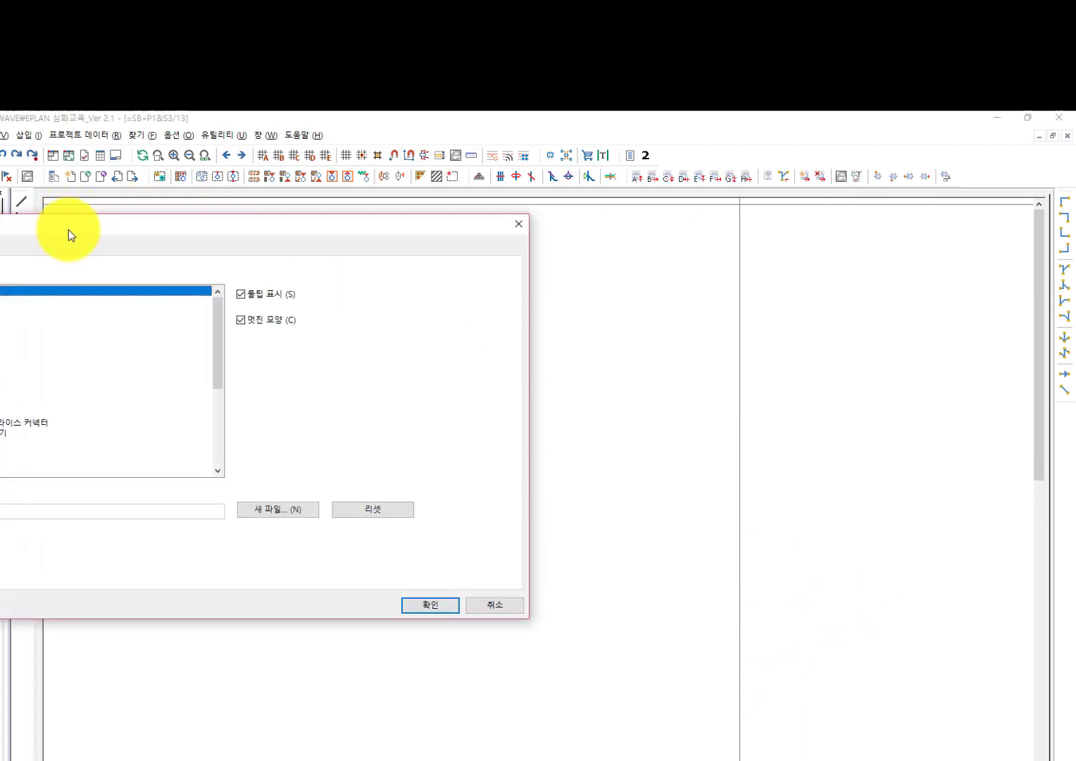
left_click_drag(83, 222, 351, 225)
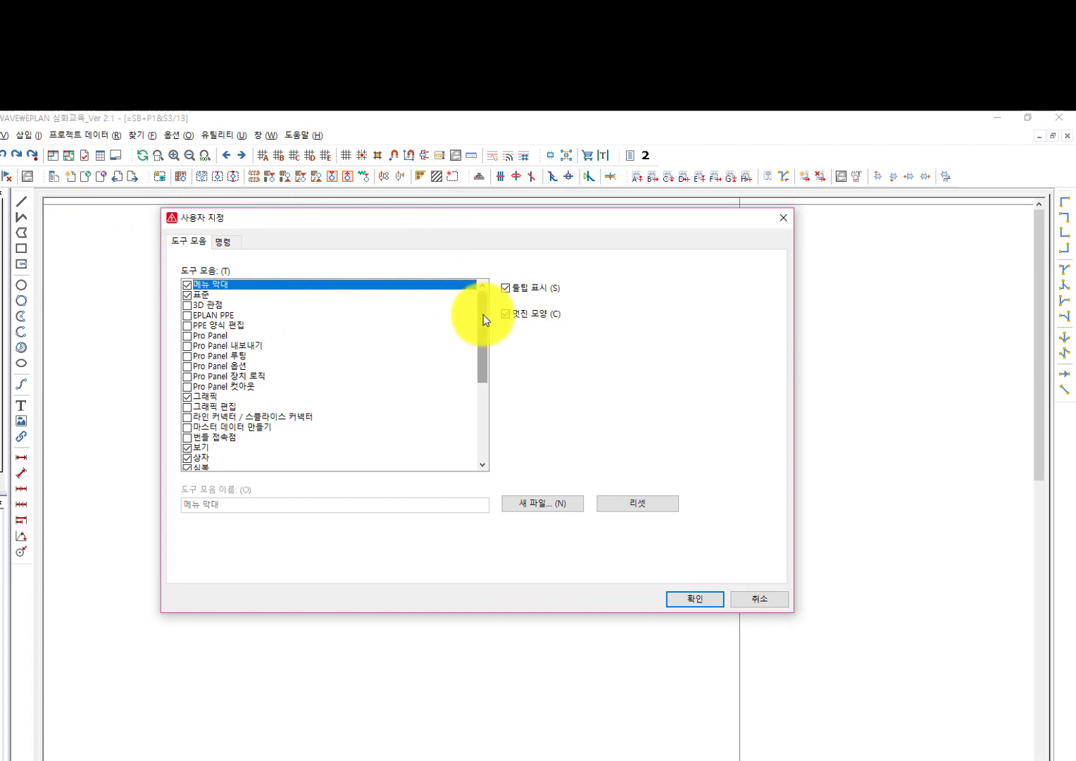
mouse_move(483, 314)
left_mouse_down()
mouse_move(470, 427)
mouse_move(481, 300)
left_mouse_up()
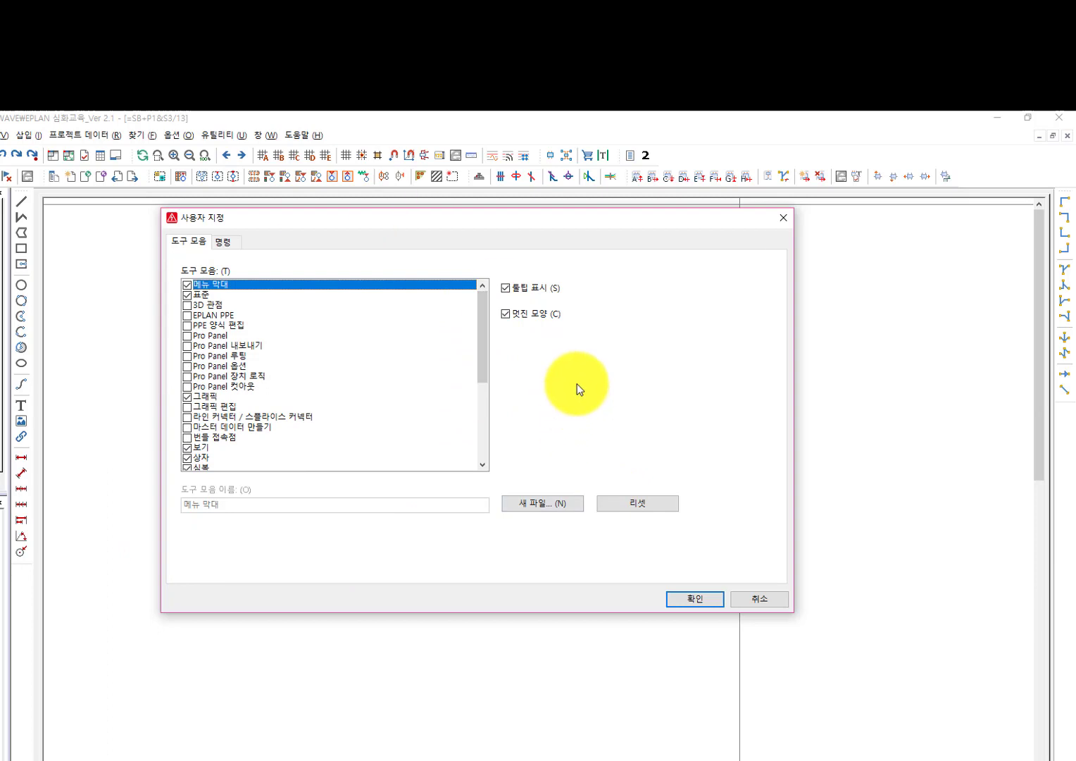
left_click(546, 504)
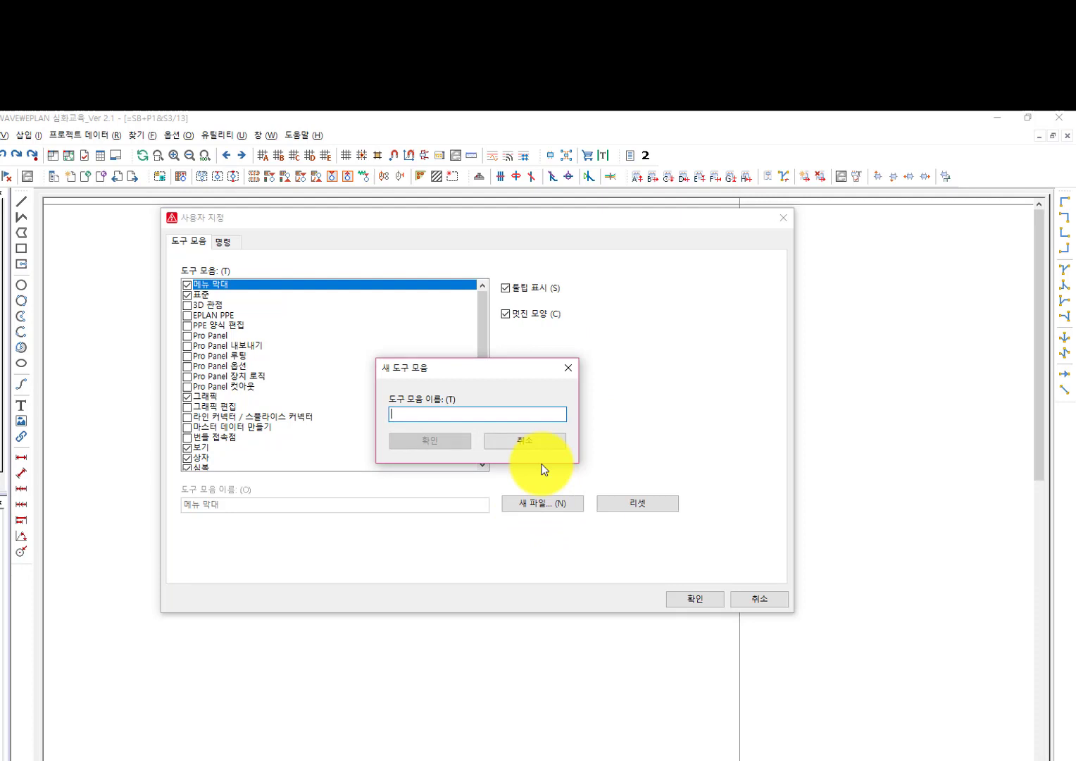
type("심ㅎ")
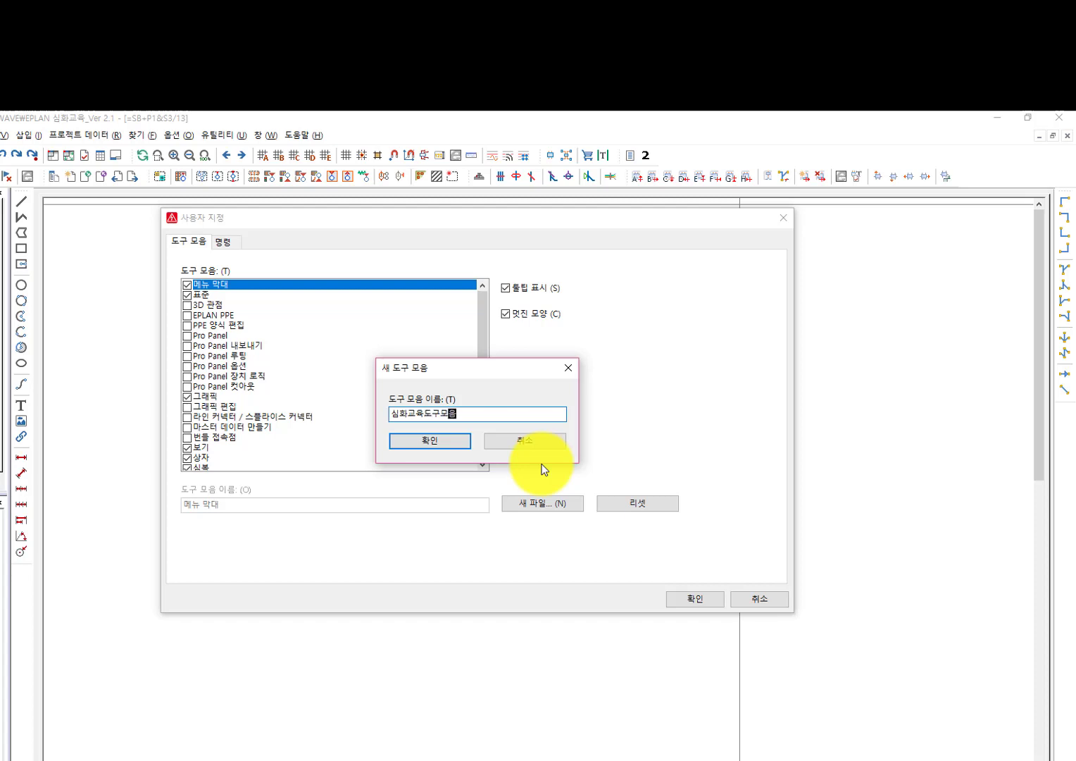
key("Return")
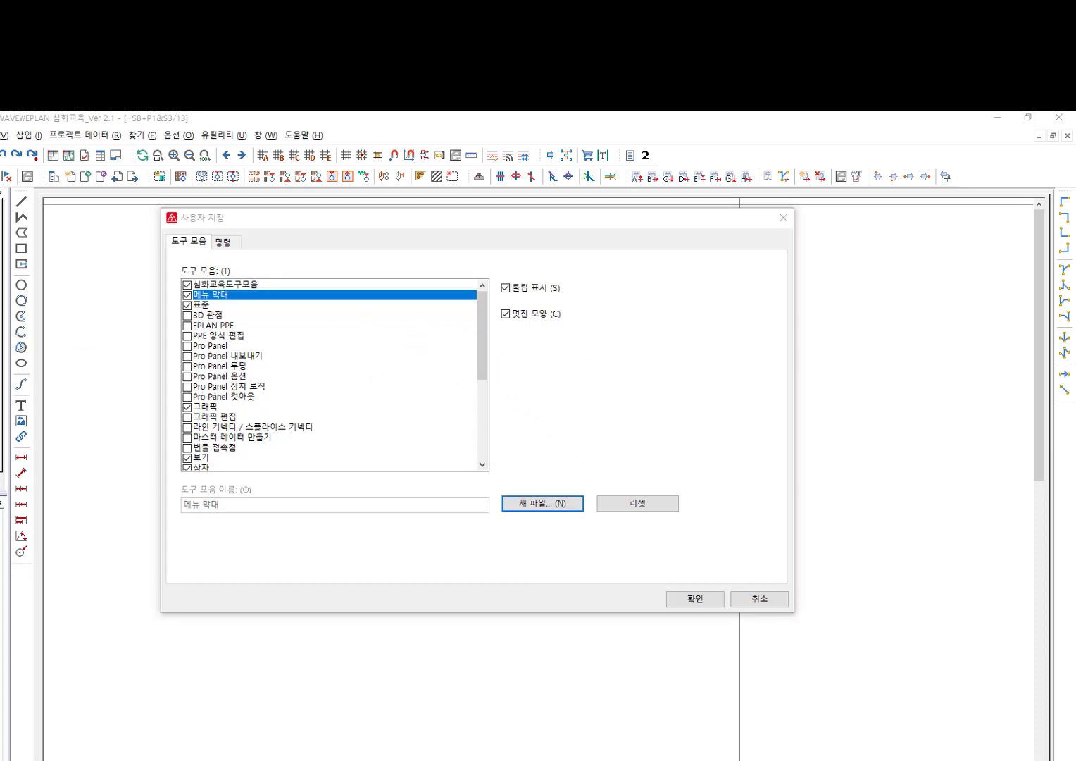
left_click_drag(488, 505, 864, 364)
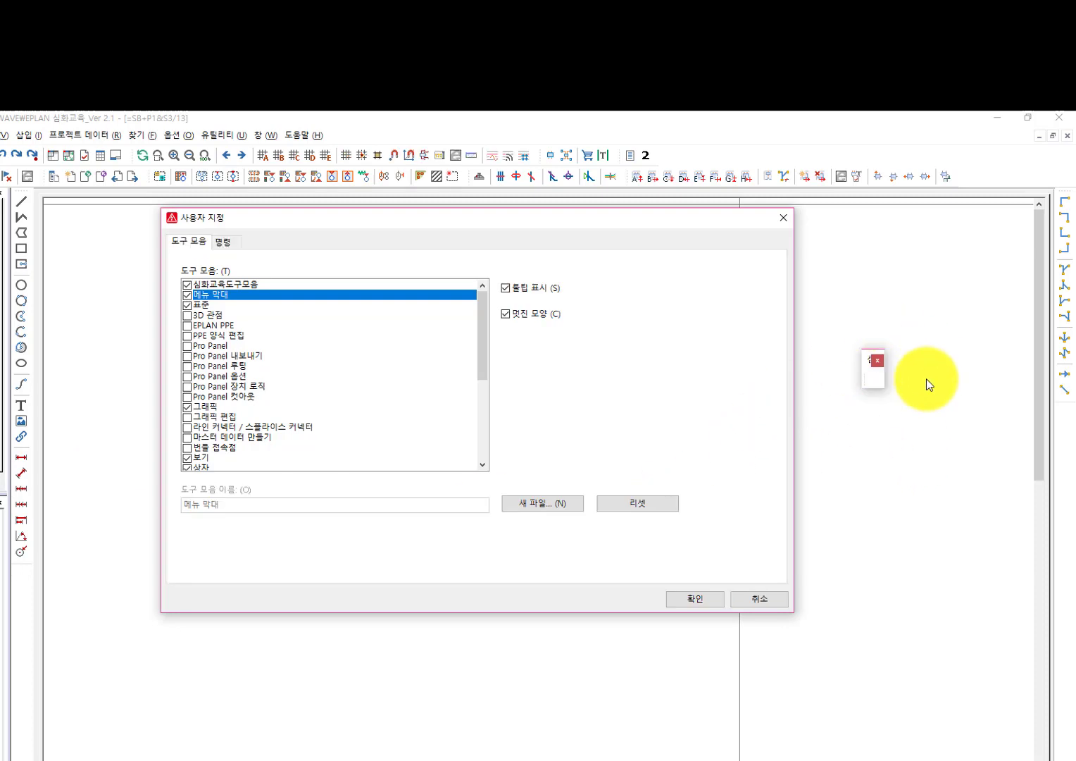
Step: Try to add the 심볼 삽입 command from the 작업 category to the 심화교육도구모음 toolbar
left_click(227, 285)
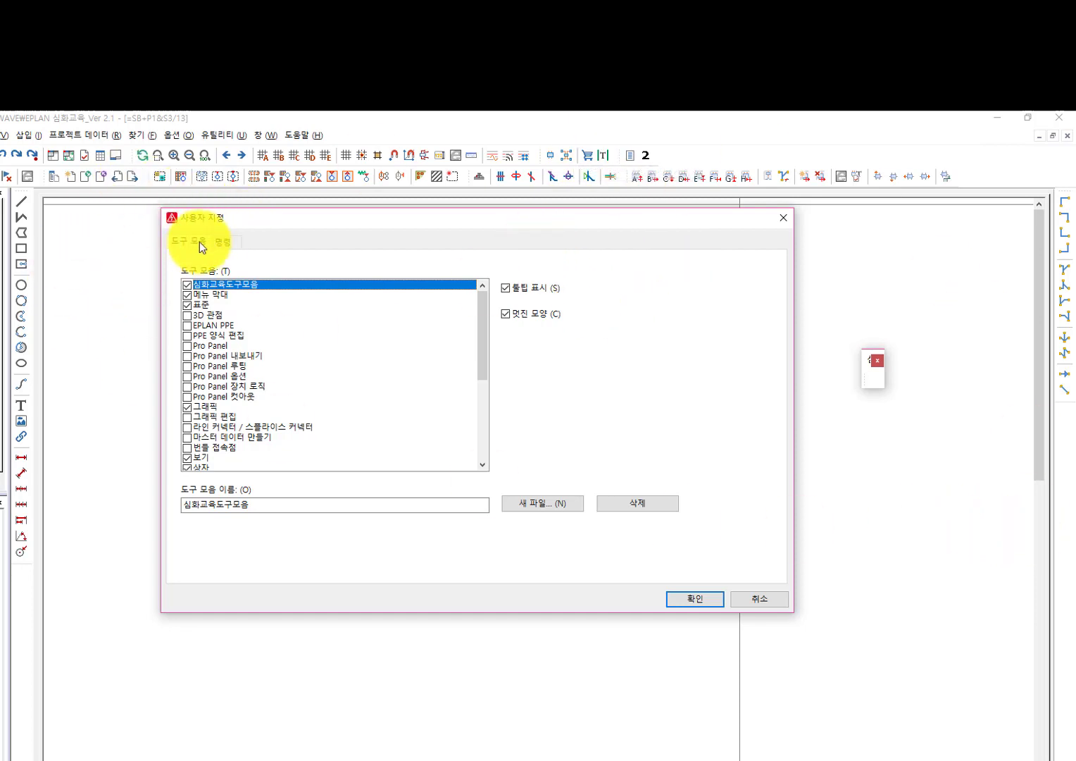
left_click(236, 246)
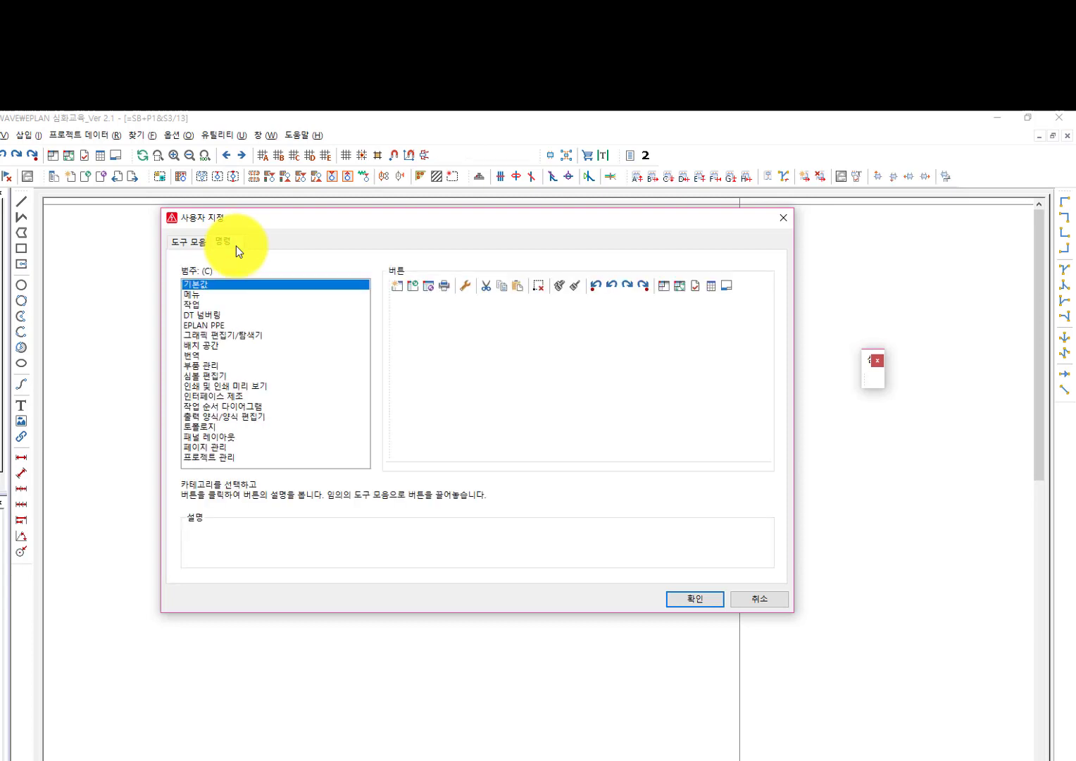
left_click(192, 305)
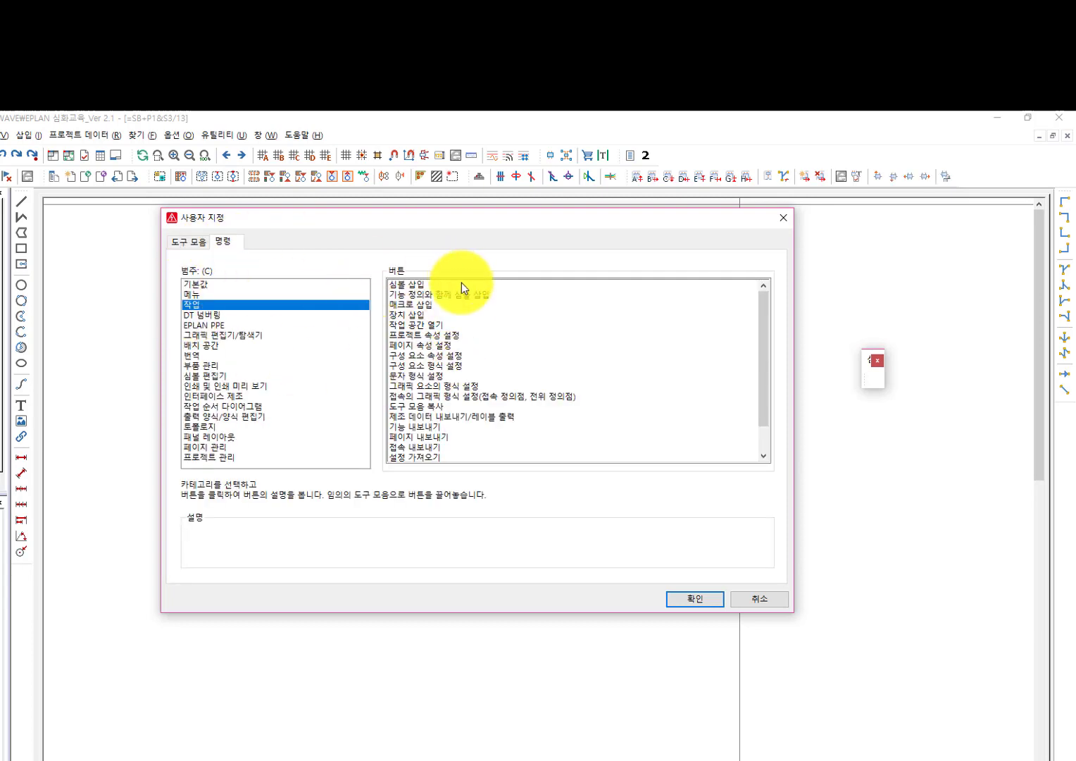
left_click(426, 284)
mouse_move(422, 297)
left_mouse_down()
mouse_move(414, 324)
mouse_move(442, 424)
mouse_move(420, 433)
mouse_move(414, 300)
left_mouse_up()
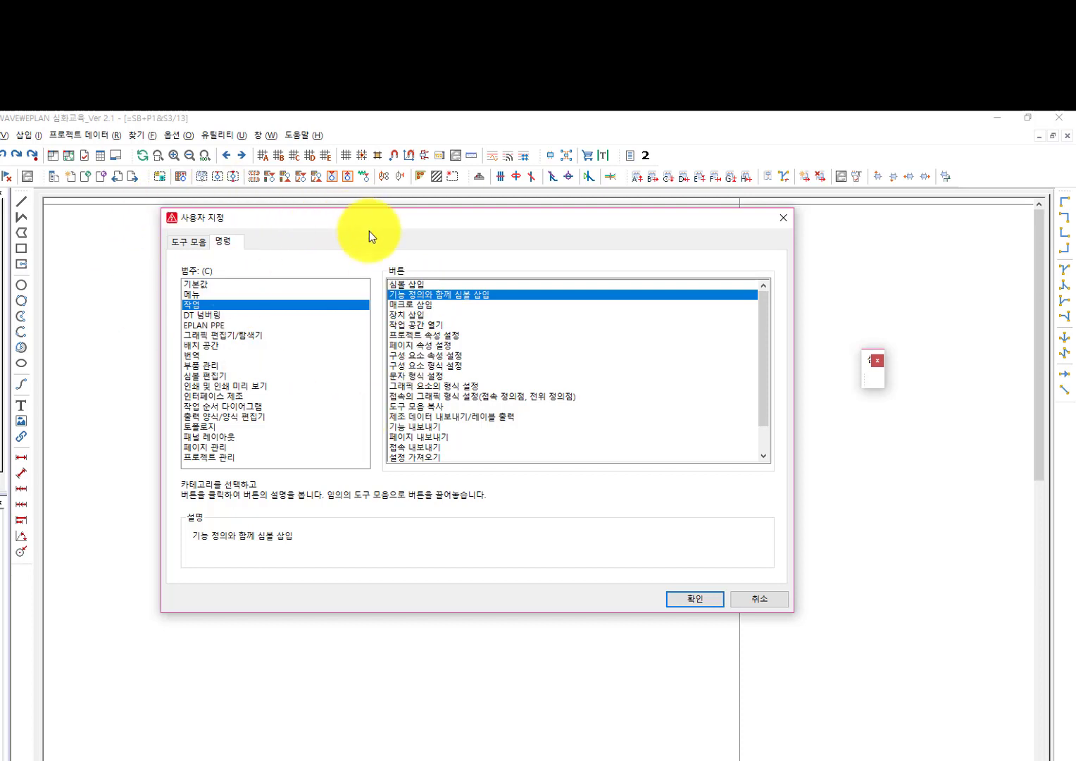
left_click(407, 283)
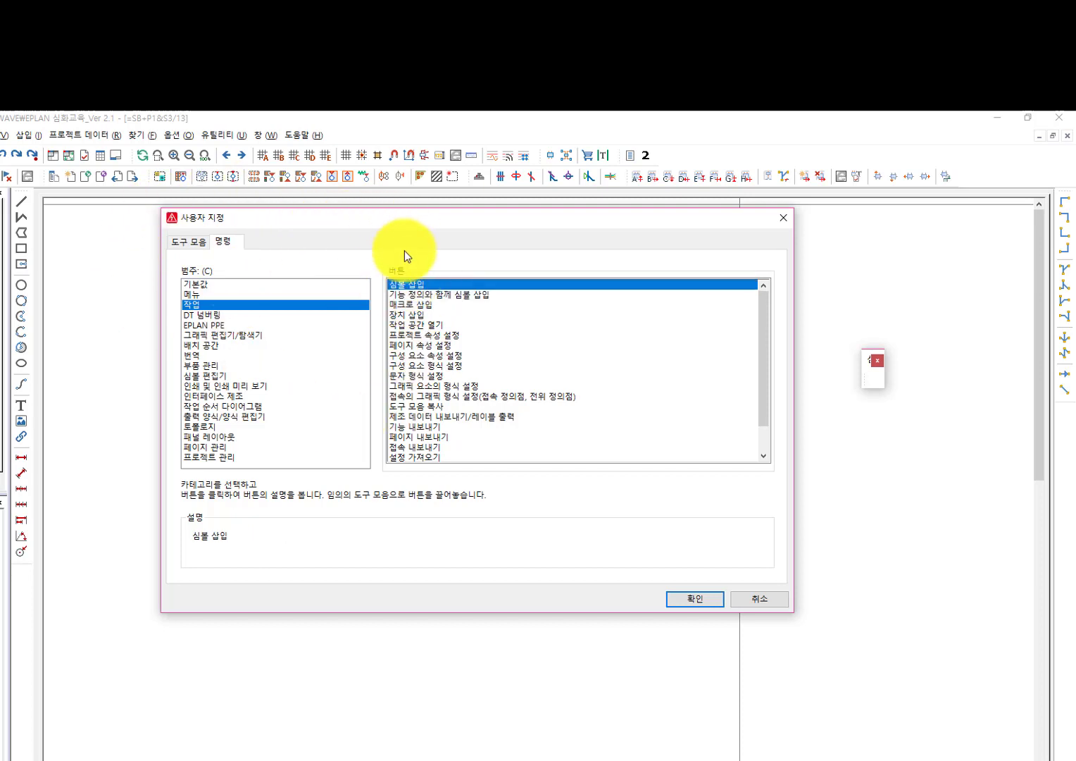
left_click_drag(456, 286, 877, 373)
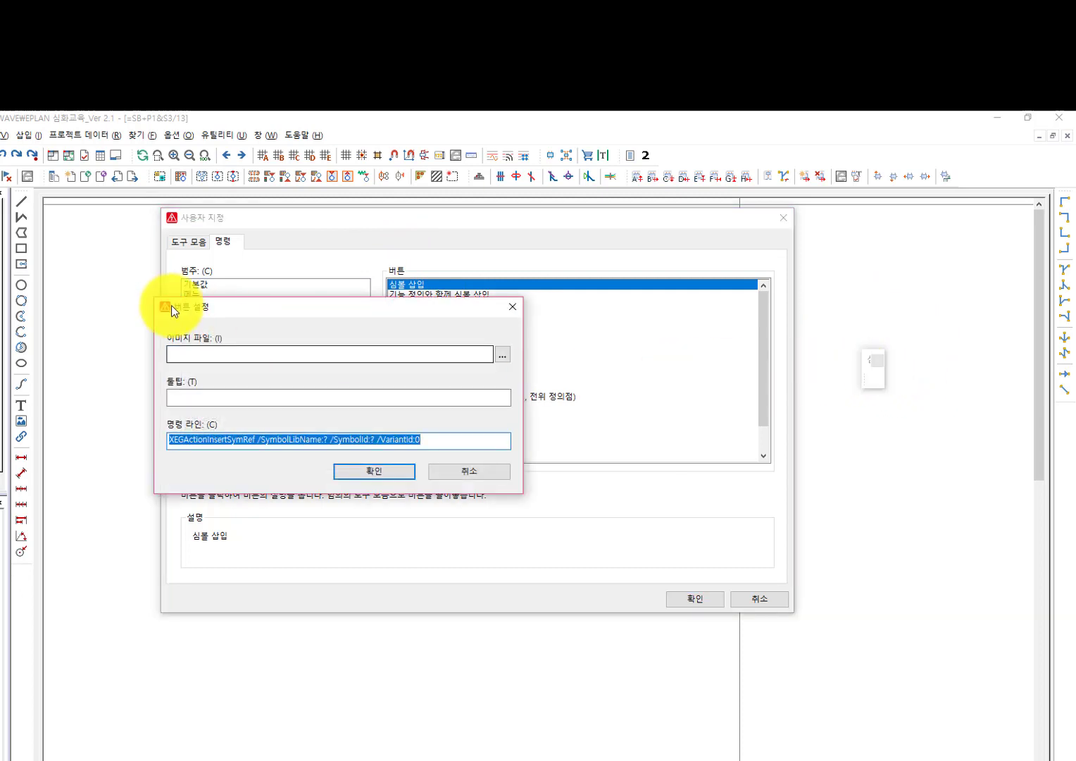
left_click_drag(172, 304, 332, 248)
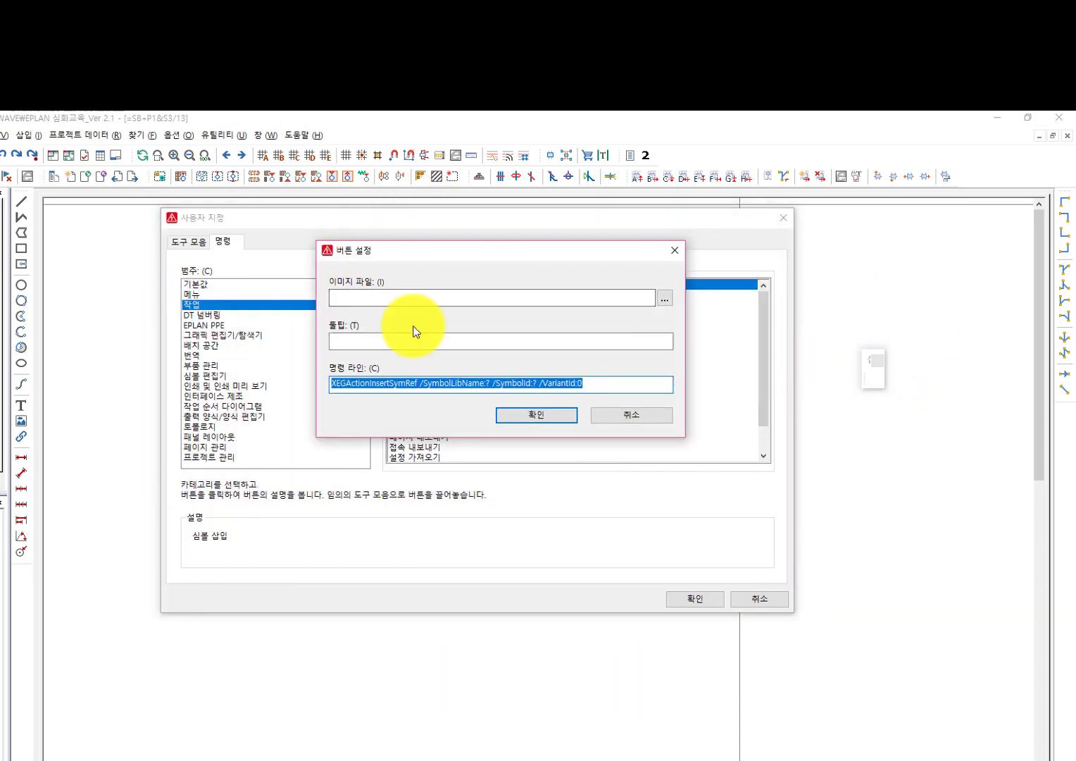
Step: Examine the image file, tooltip and command line parameters SymbolLibName, SymbolId and VariantId of the symbol command, and cancel the button settings and customization
left_click(356, 297)
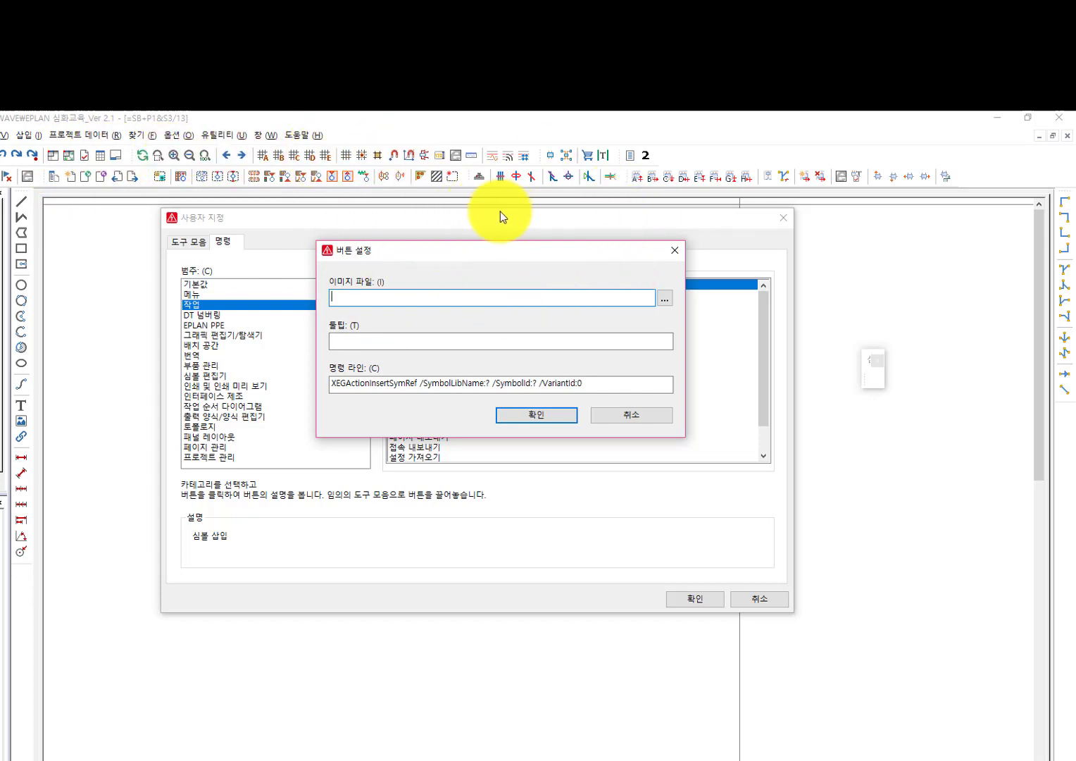
left_click(347, 341)
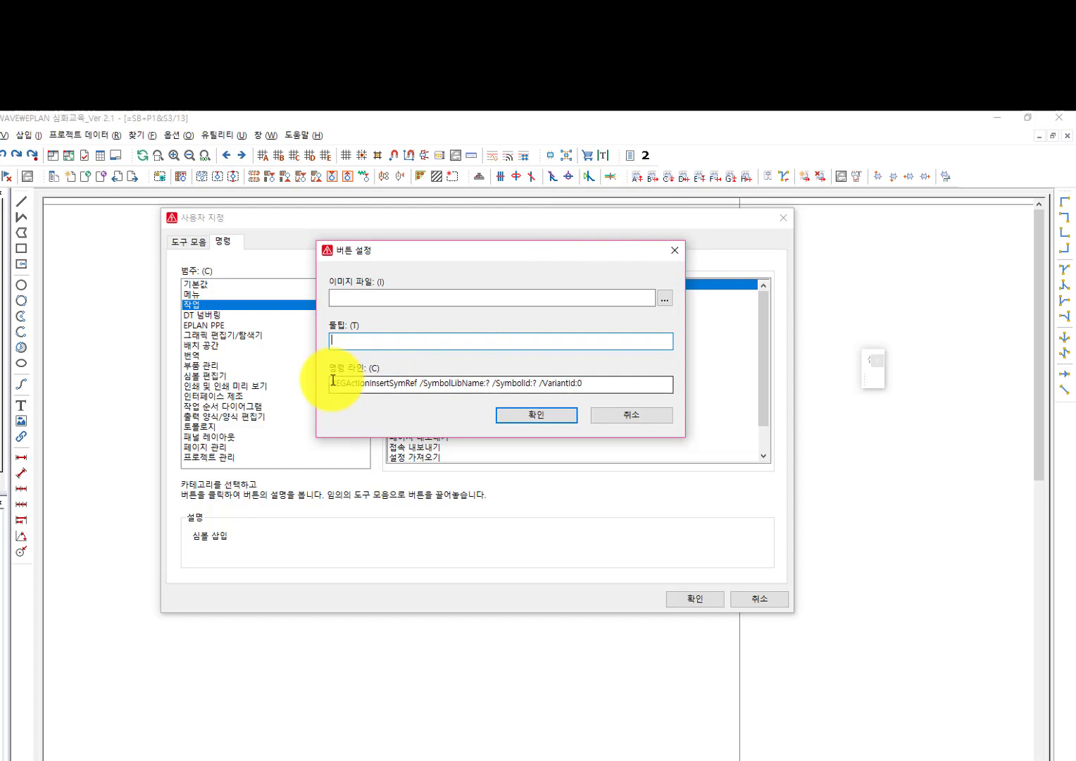
mouse_move(471, 259)
left_mouse_down()
mouse_move(471, 449)
mouse_move(440, 269)
mouse_move(569, 334)
mouse_move(442, 262)
mouse_move(567, 325)
mouse_move(457, 268)
left_mouse_up()
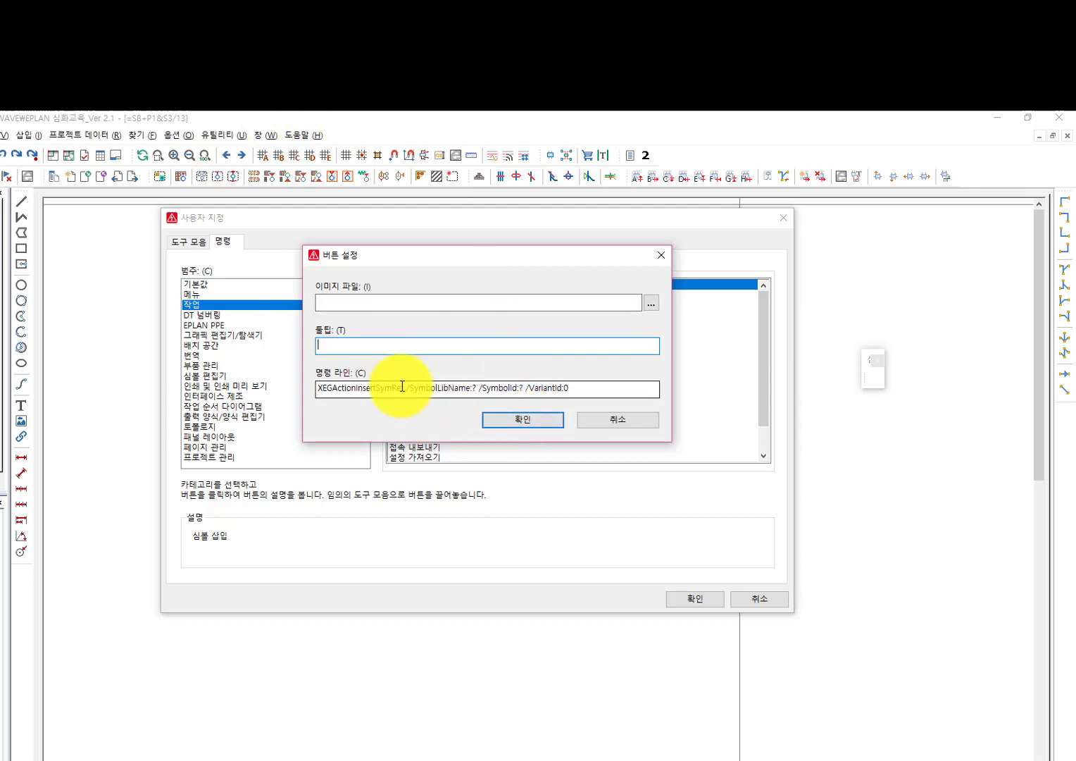
left_click_drag(413, 387, 482, 389)
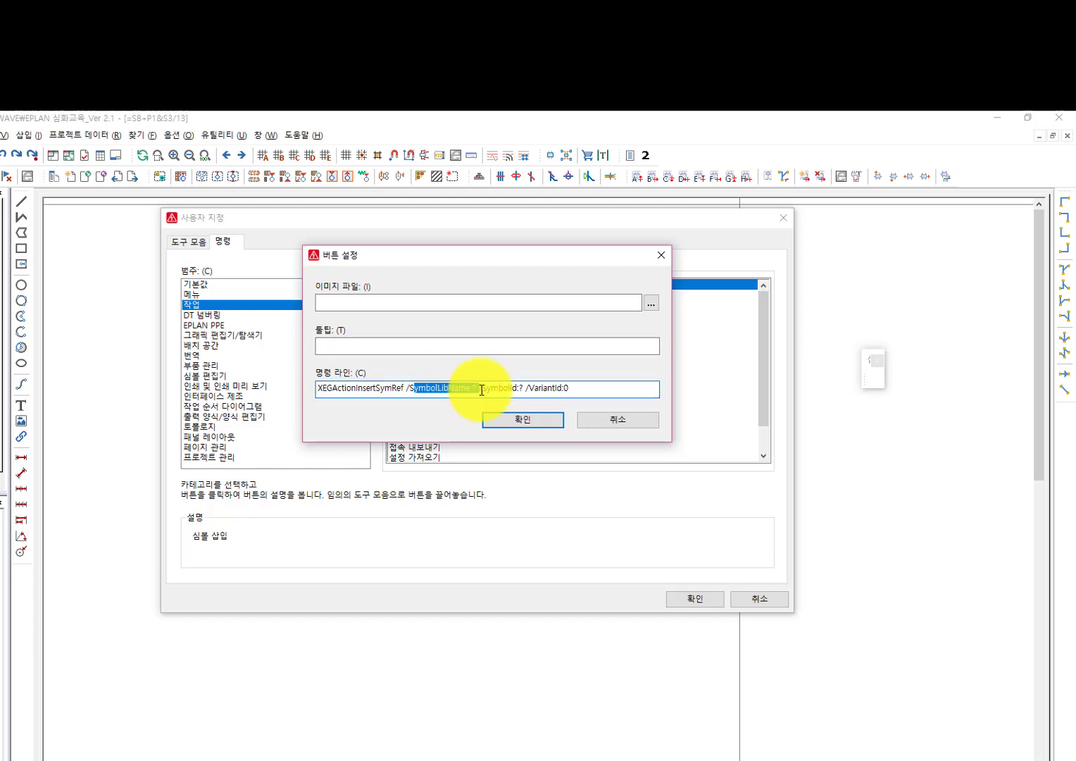
left_click(477, 387)
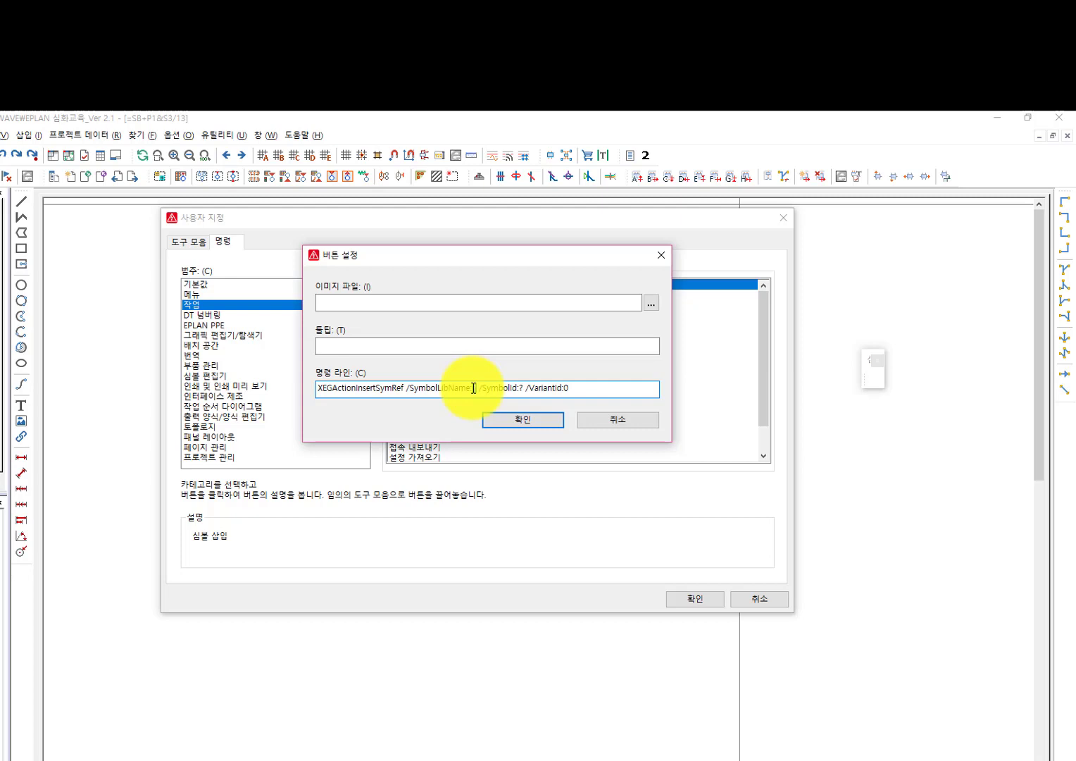
left_click_drag(481, 388, 510, 391)
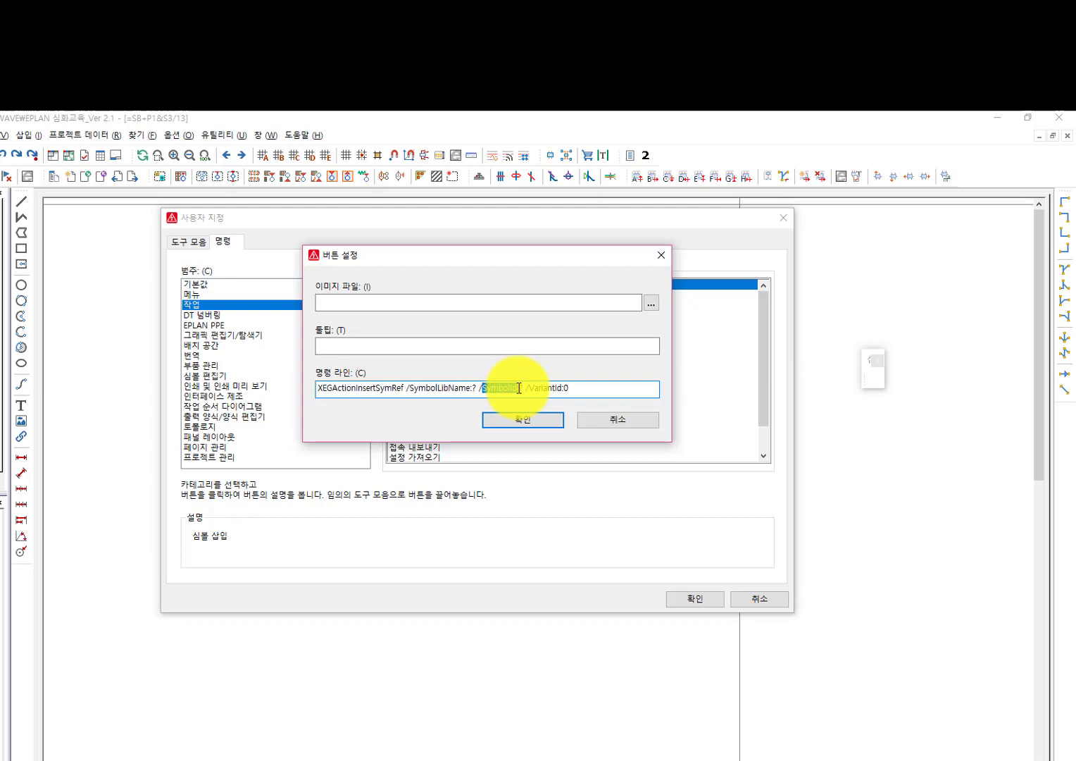
left_click(523, 388)
double_click(521, 389)
left_click_drag(533, 388, 583, 388)
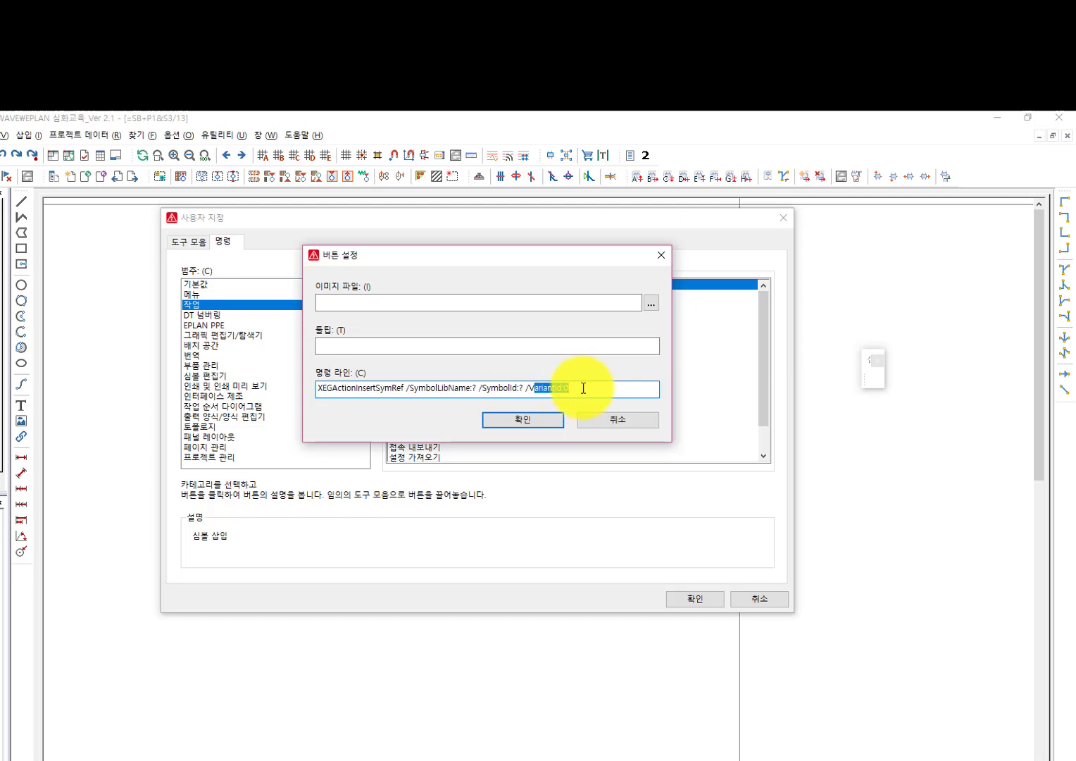
left_click(584, 388)
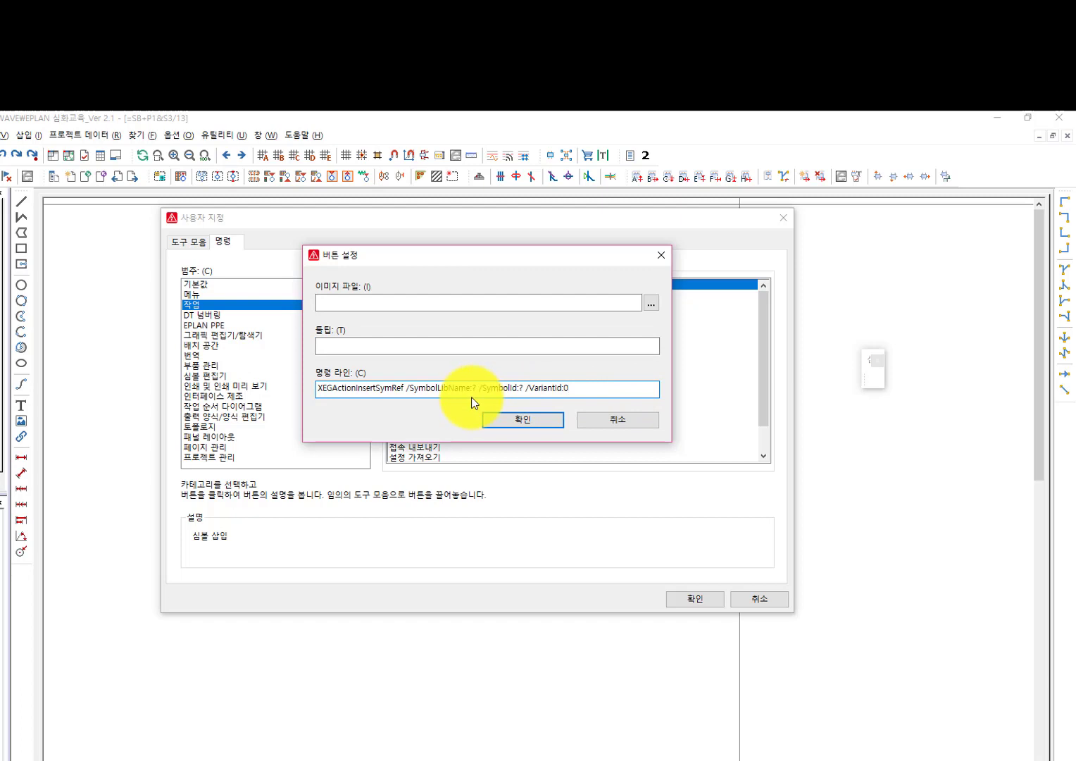
left_click_drag(478, 392, 414, 393)
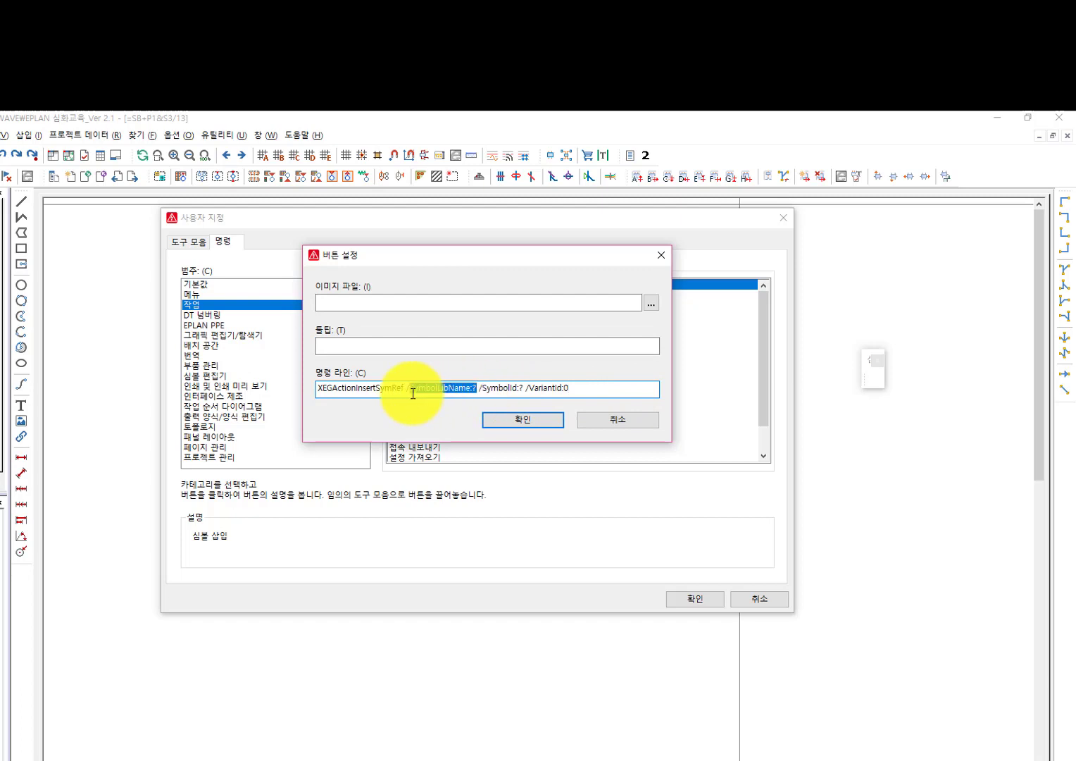
left_click_drag(482, 389, 523, 388)
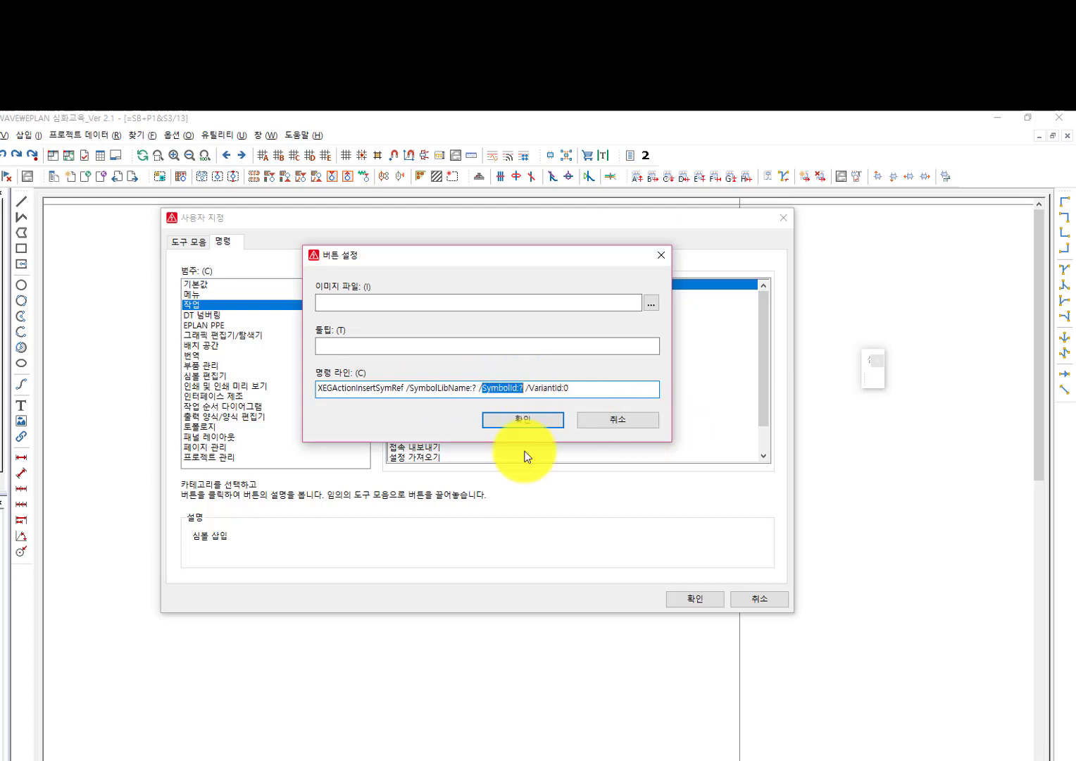
left_click(638, 420)
left_click(757, 599)
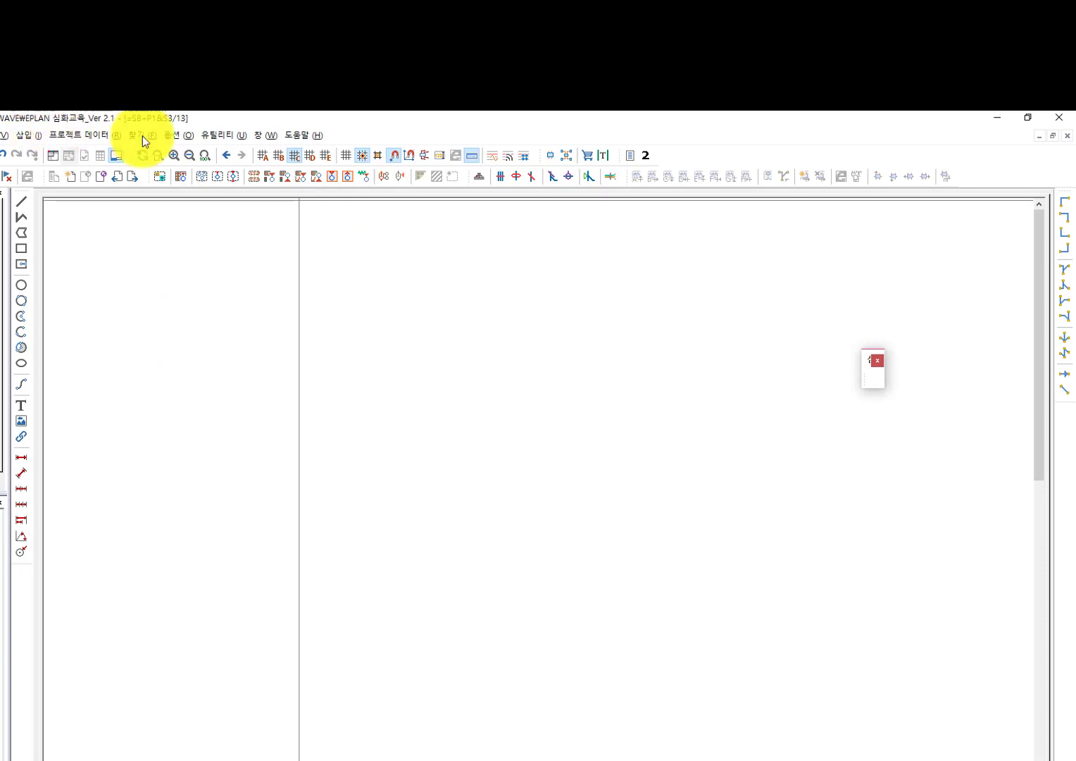
Step: Browse the IEC_symbol library in the symbol selection for the general relay coil symbol K
left_click(43, 136)
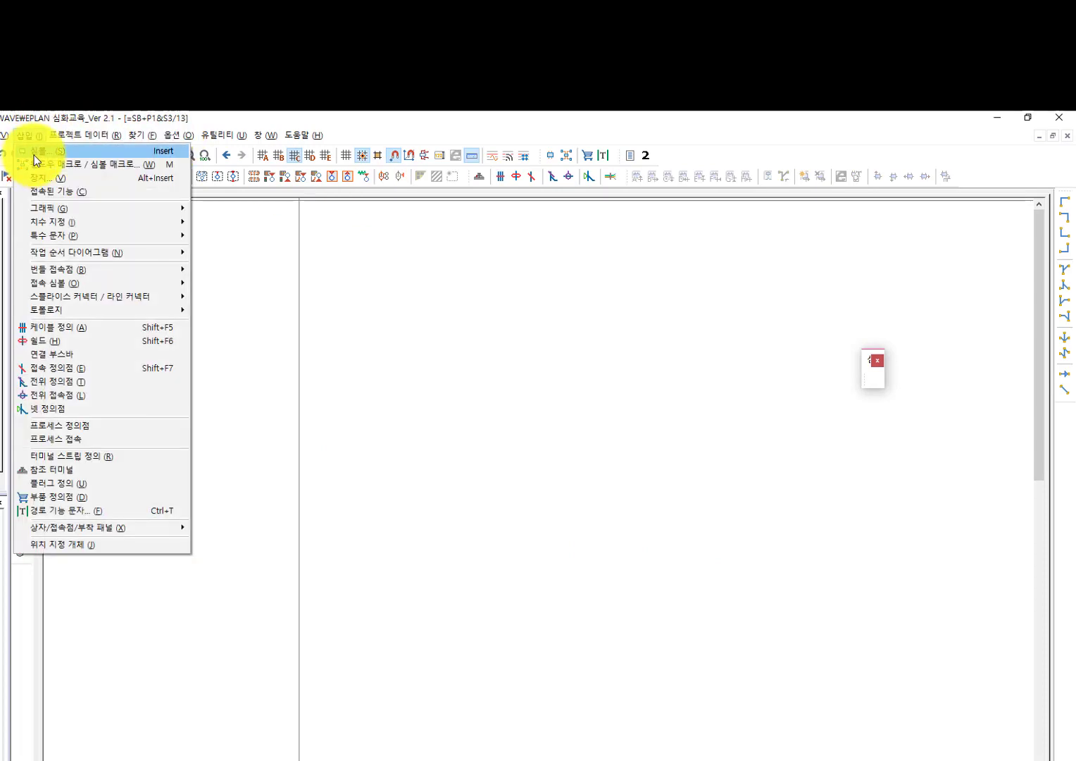
left_click(34, 155)
left_click(121, 576)
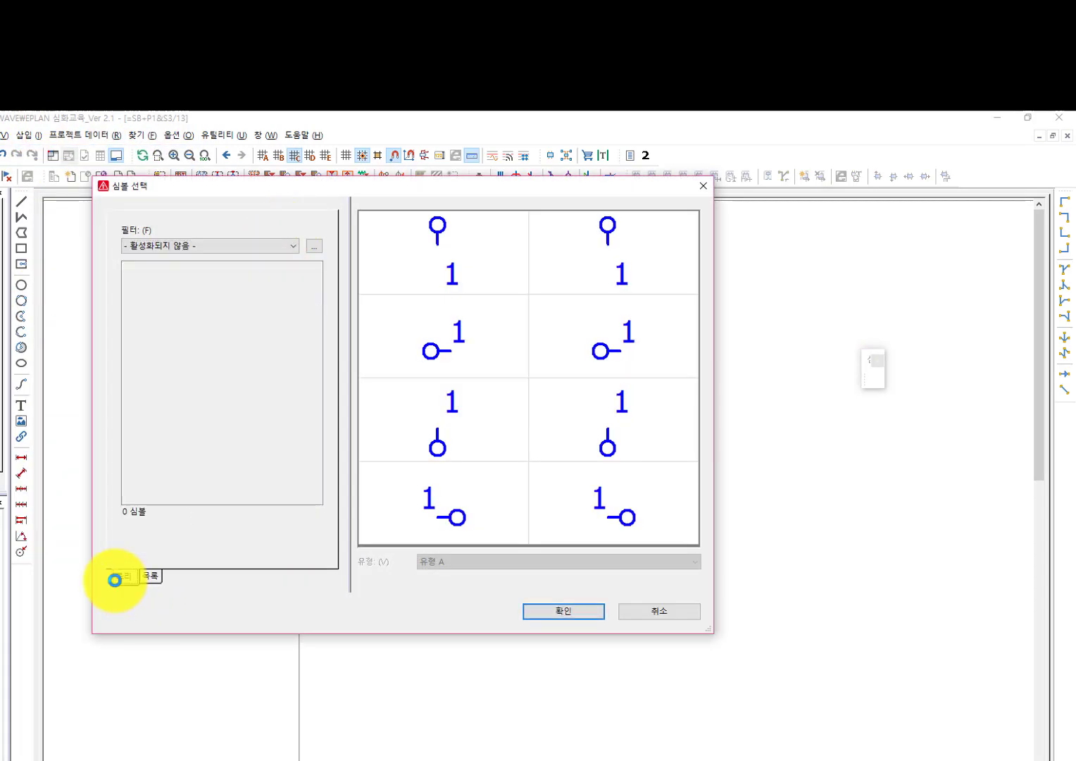
scroll(190, 307, "up", 5)
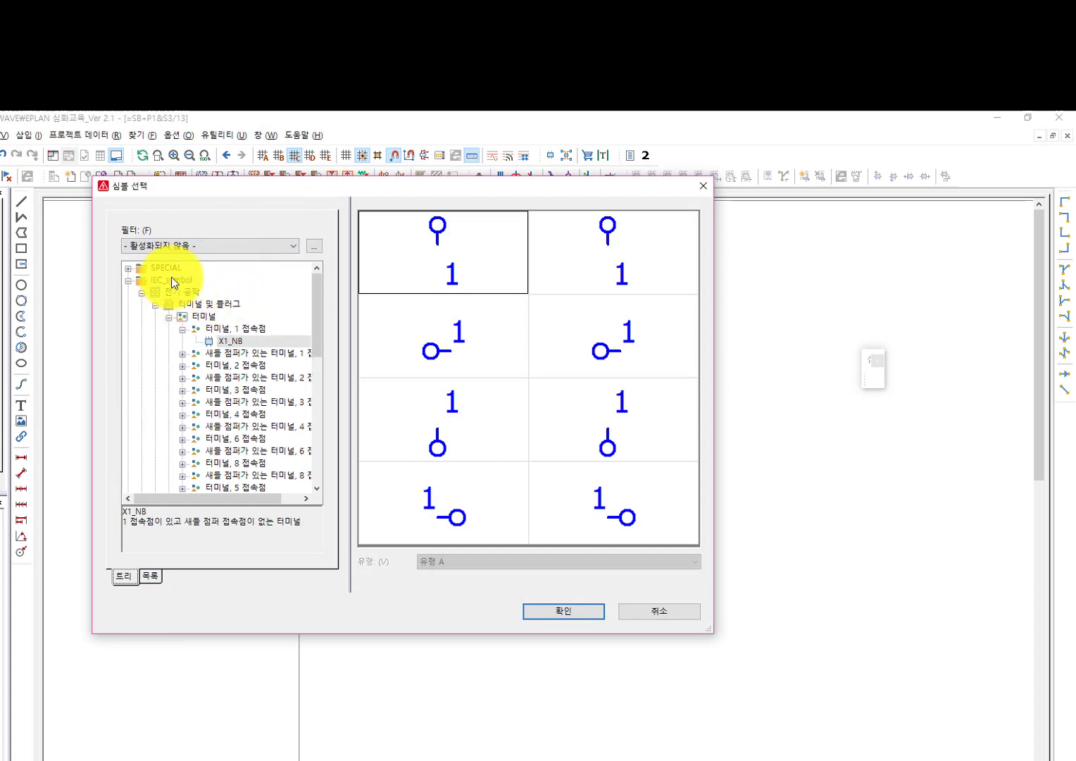
double_click(172, 279)
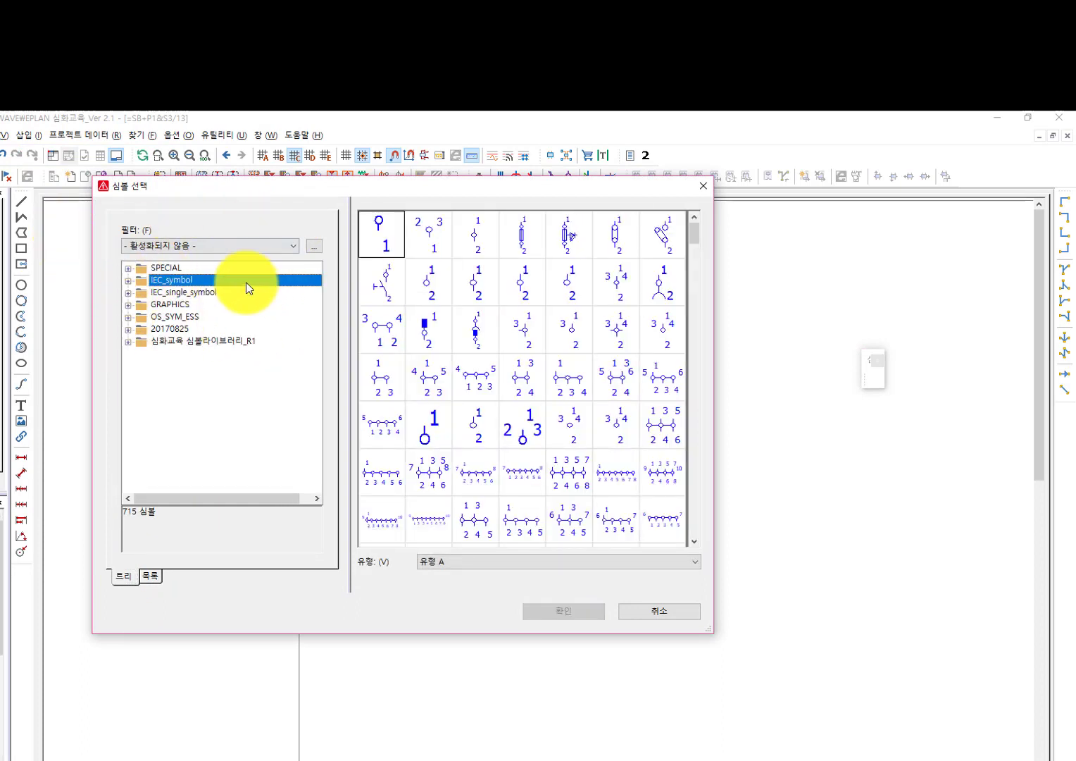
double_click(169, 284)
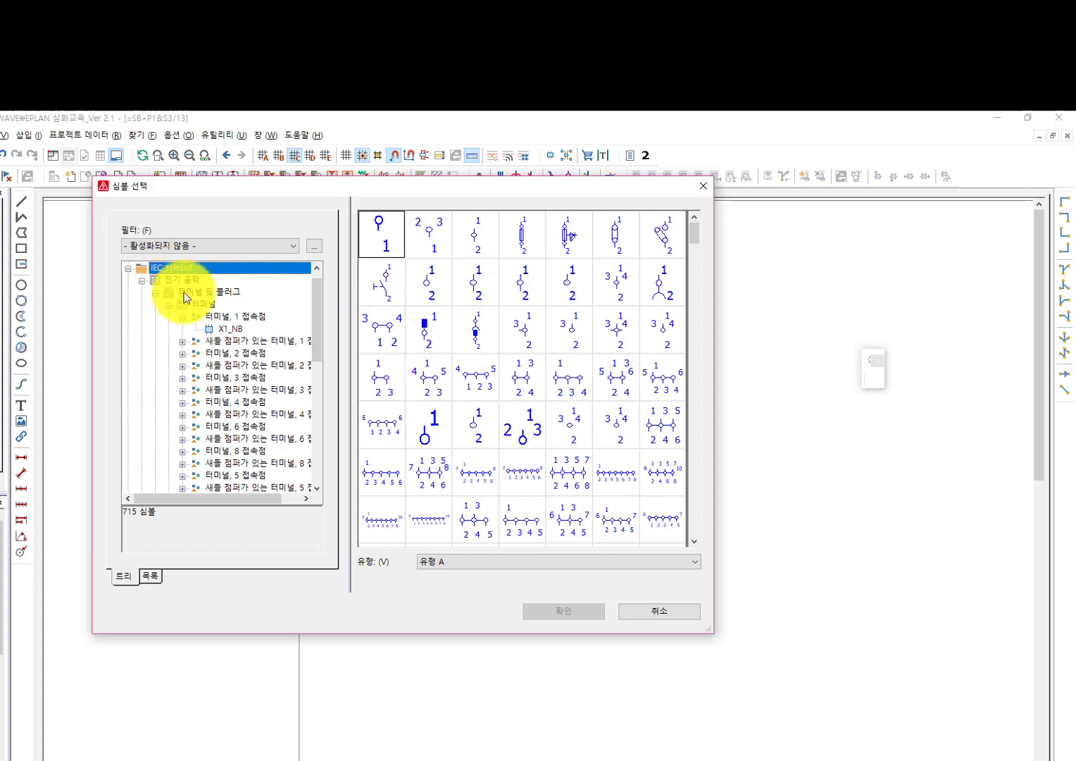
left_click(174, 280)
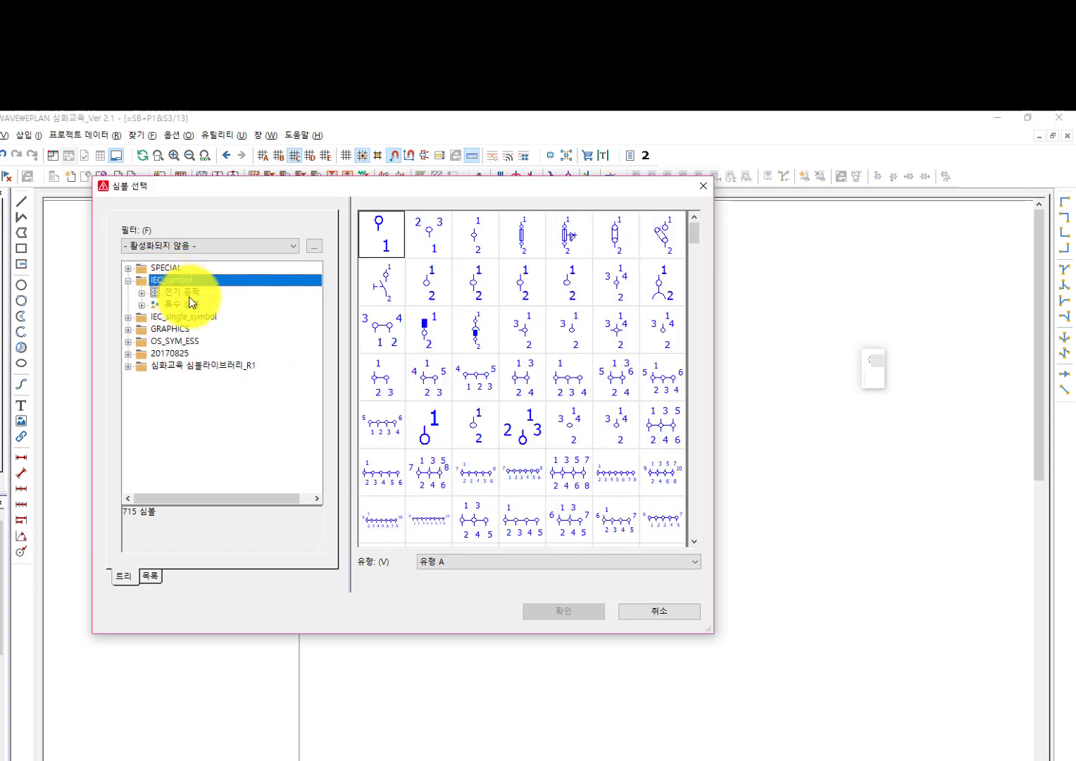
left_click(611, 425)
scroll(570, 423, "down", 2)
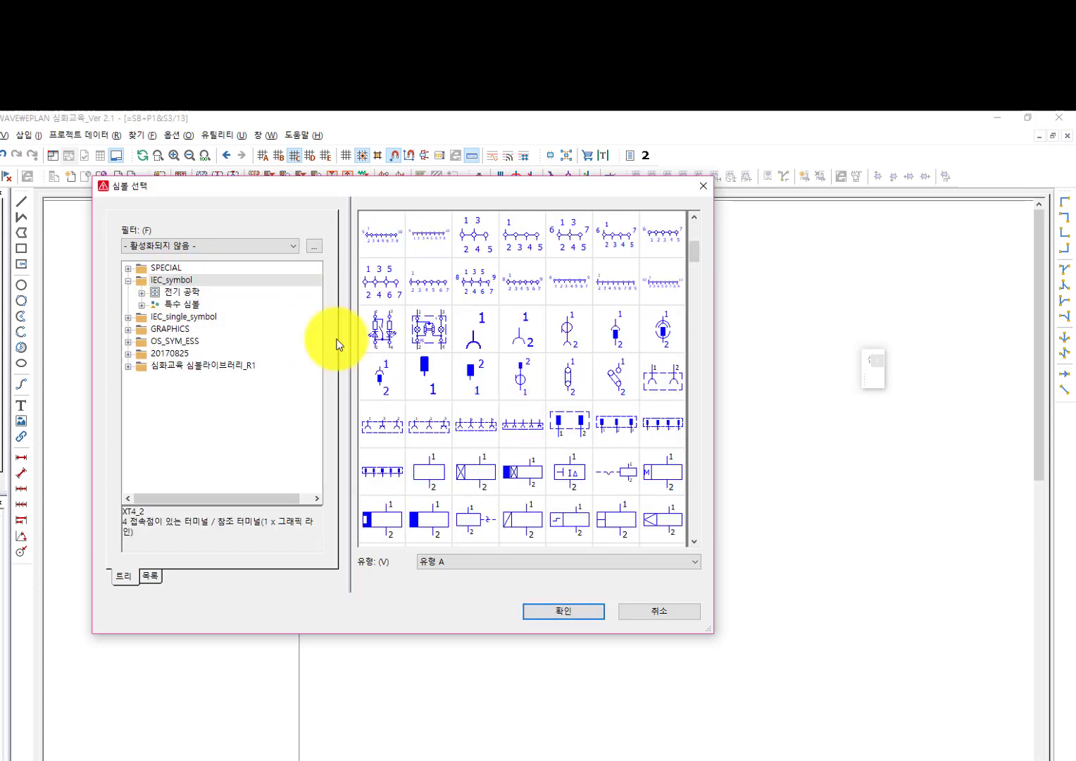
scroll(480, 524, "down", 2)
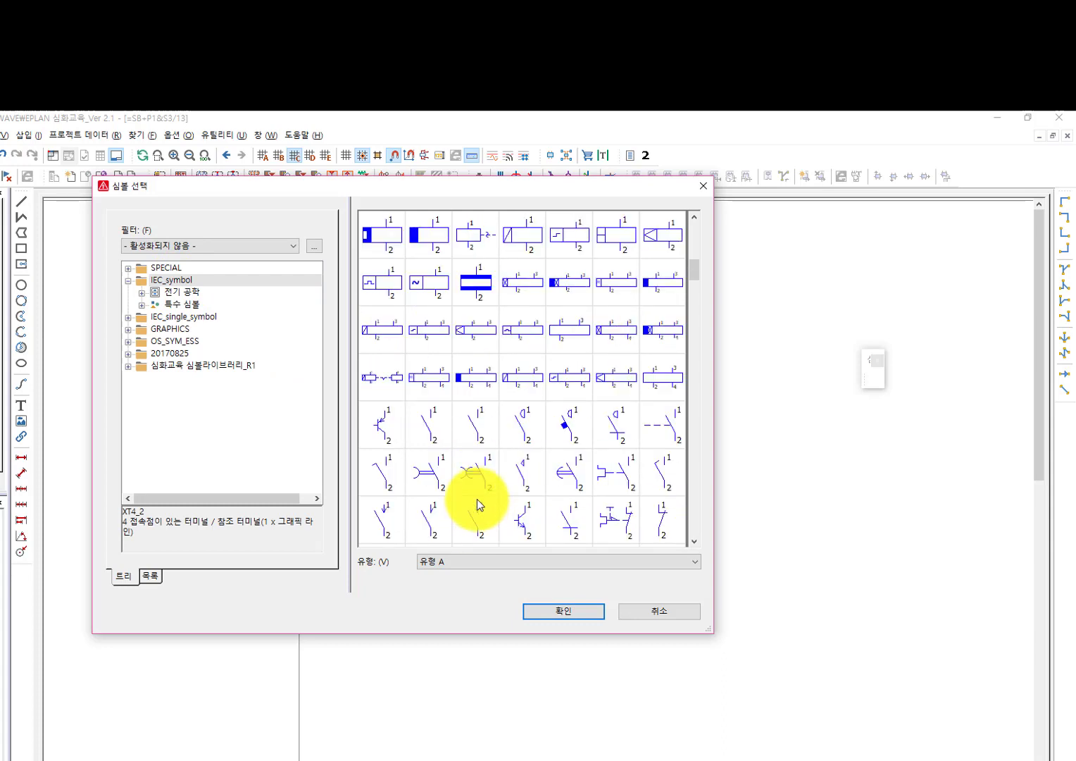
scroll(474, 504, "up", 1)
left_click(424, 326)
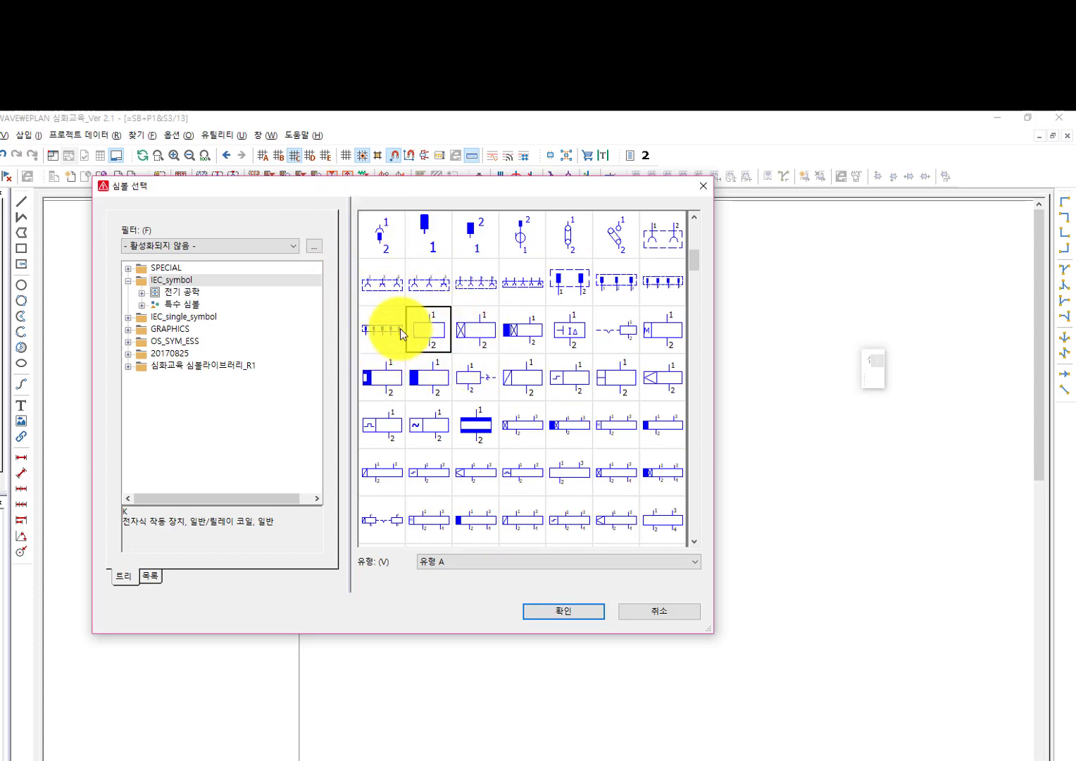
Step: Examine the symbol names and numbers in the symbol list, and return to the tree view
left_click(150, 576)
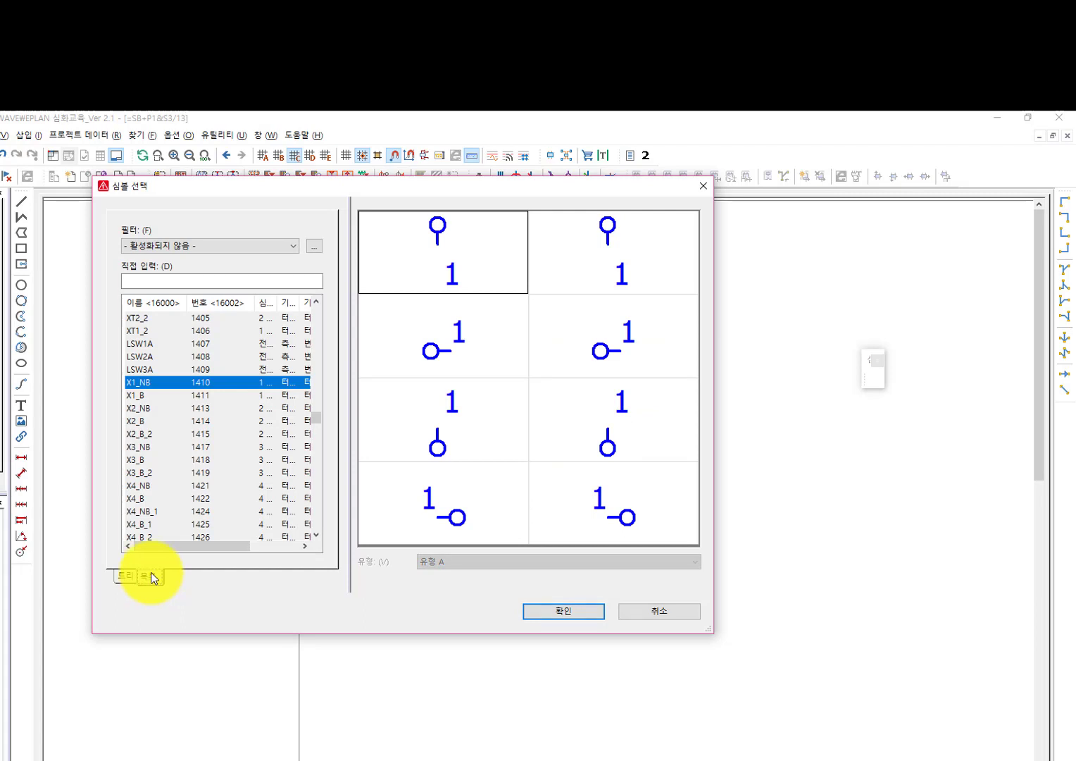
scroll(205, 415, "down", 3)
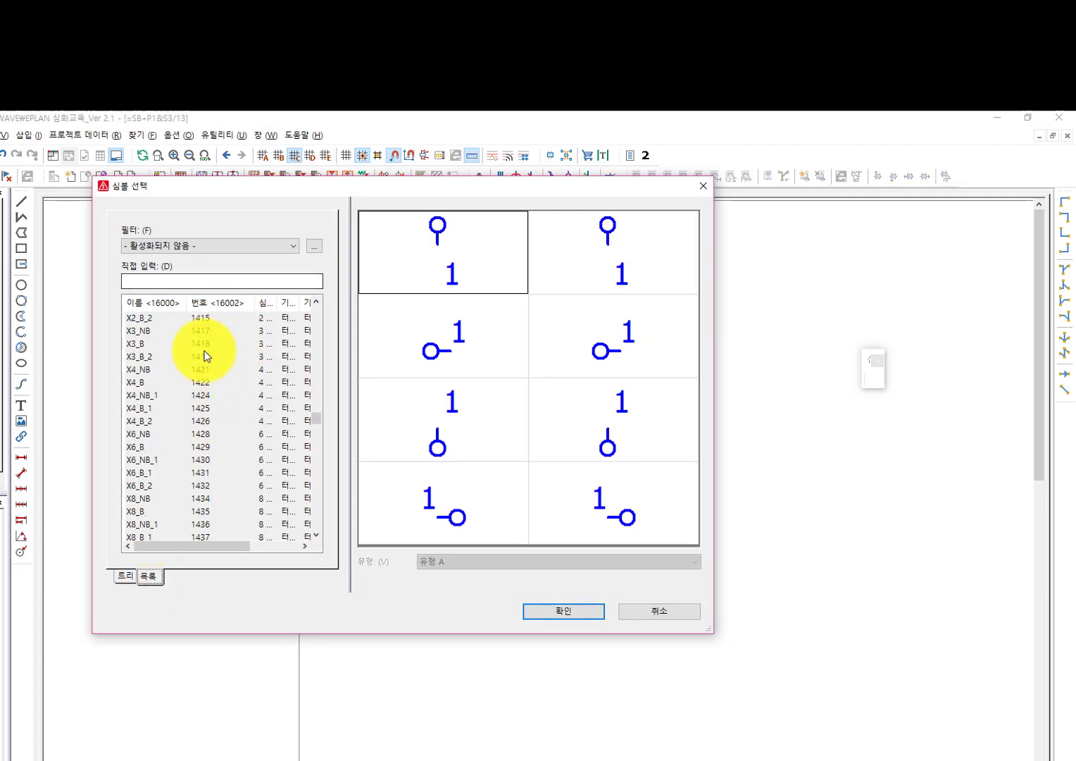
scroll(210, 482, "down", 1)
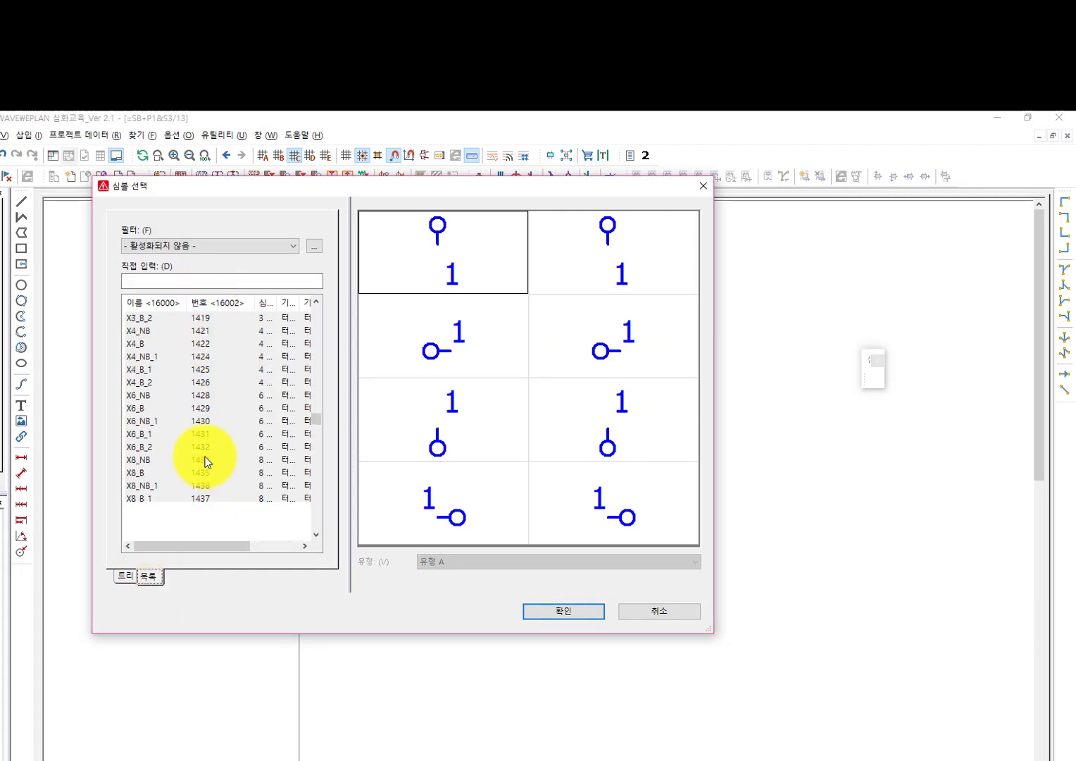
left_click(121, 579)
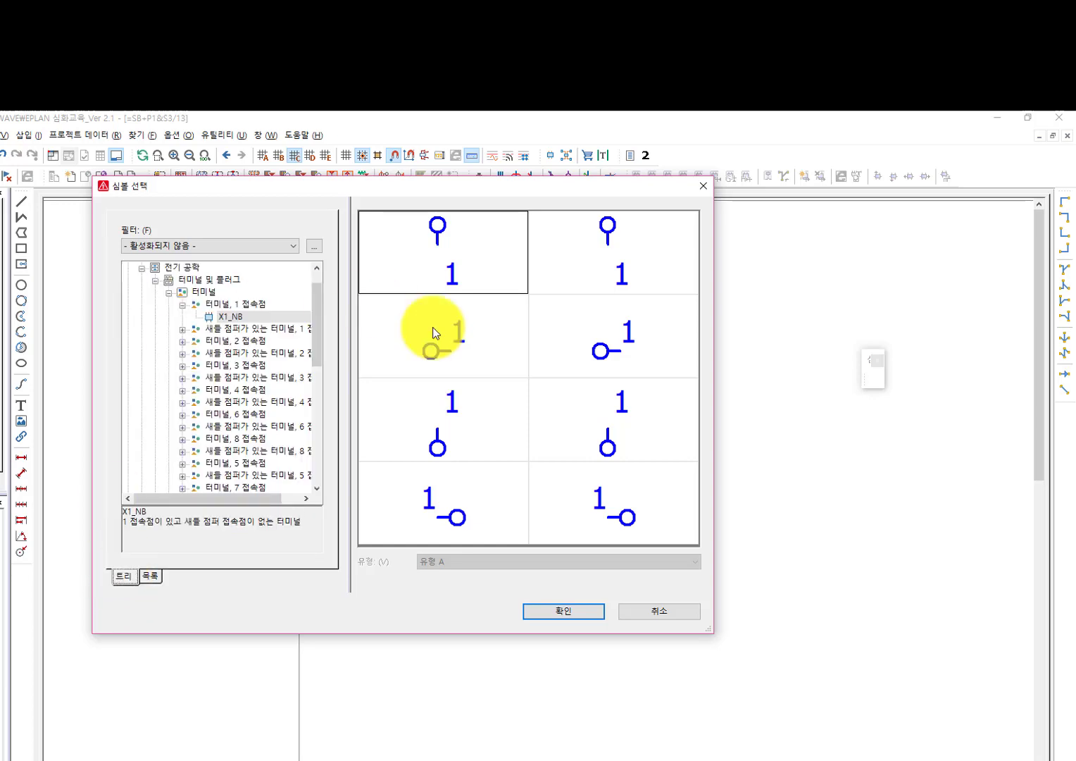
Step: Place the general relay coil symbol K from the 전기 공학 group of IEC_symbol on the schematic page
double_click(179, 267)
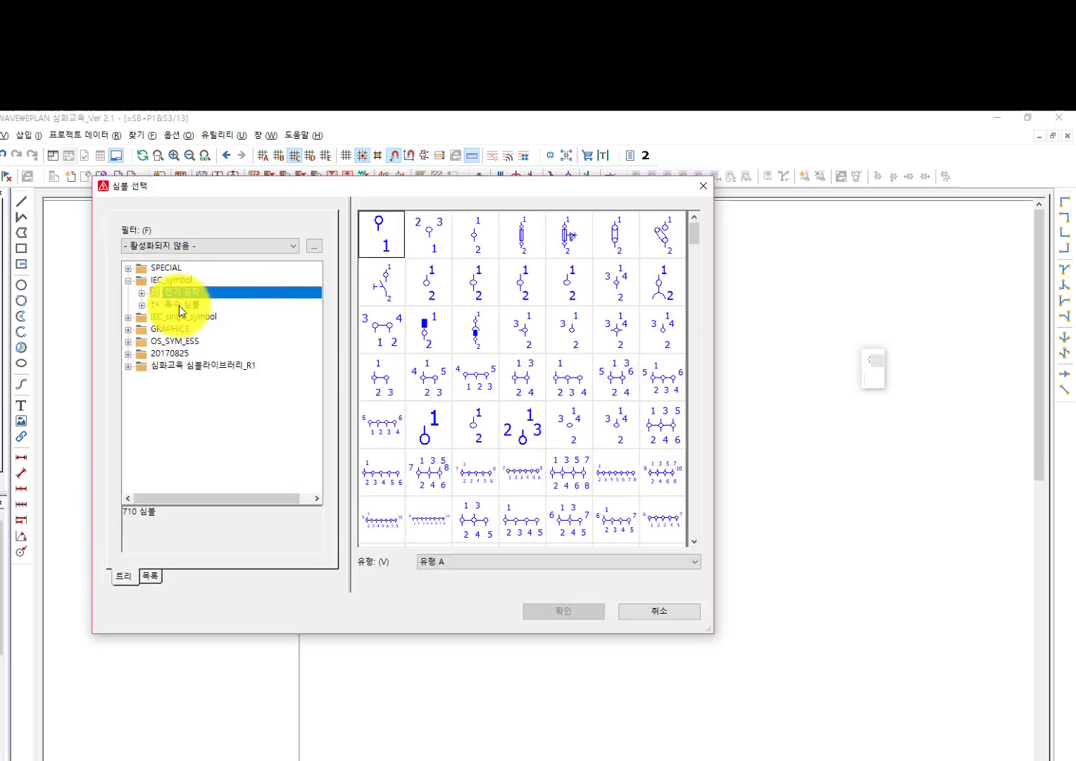
left_click(486, 389)
scroll(481, 405, "down", 5)
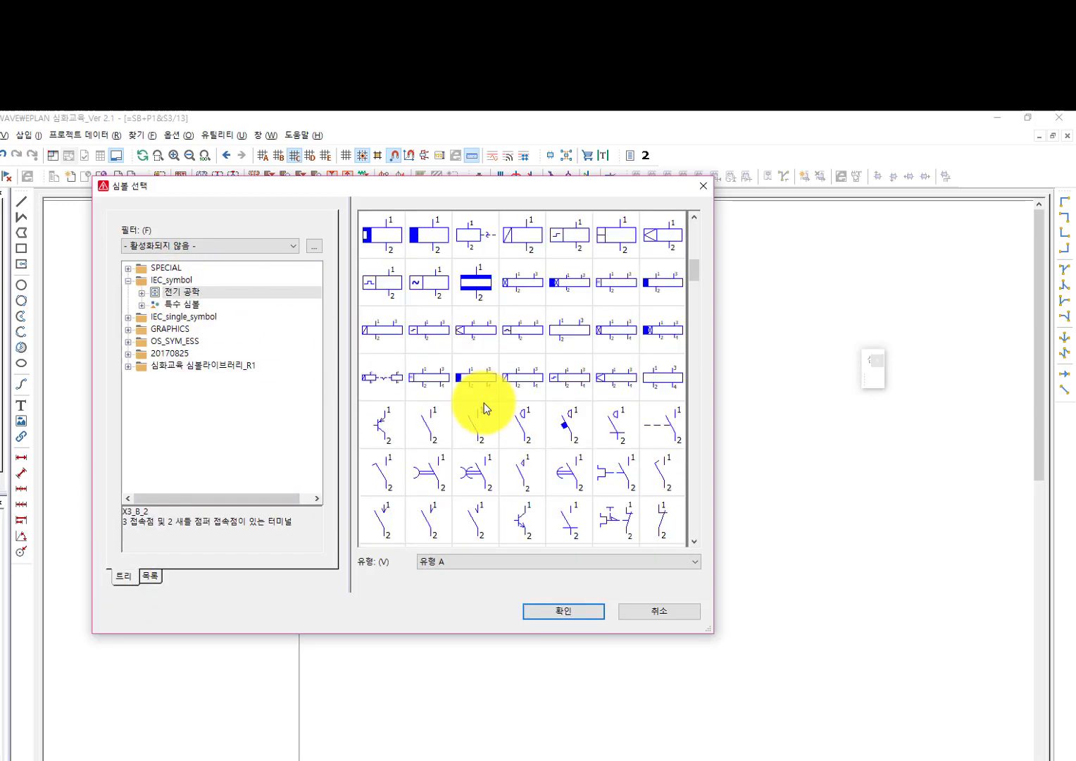
scroll(465, 366, "up", 2)
left_click(433, 333)
double_click(434, 332)
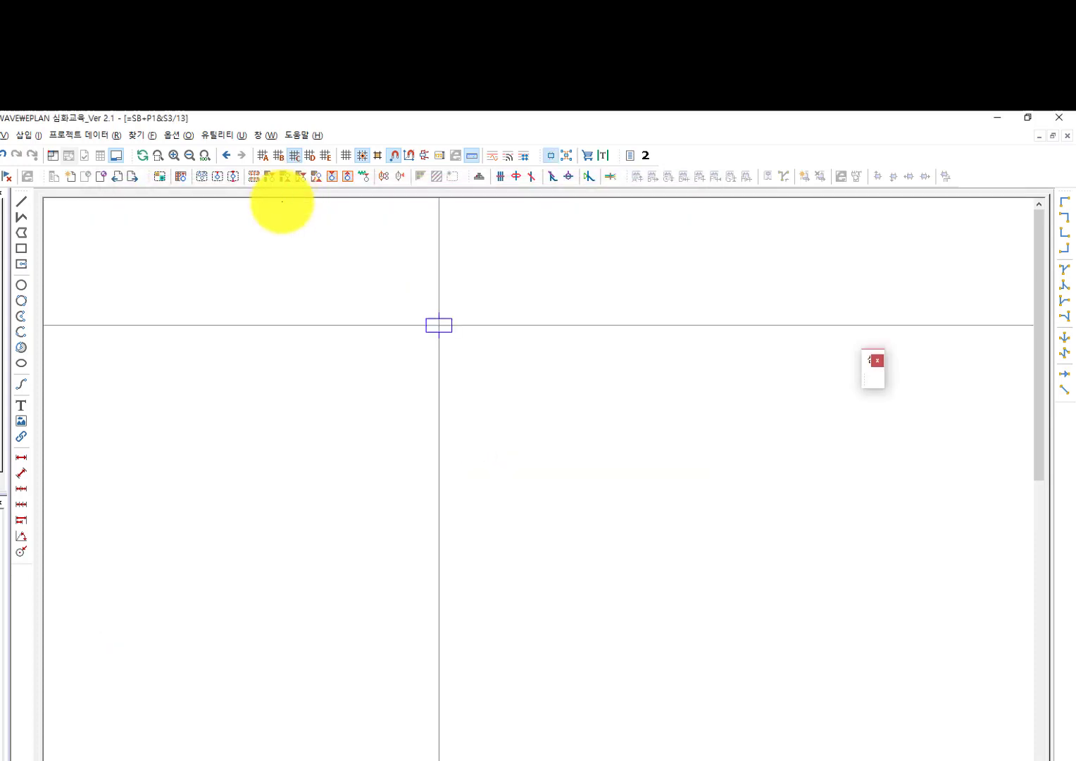
left_click(359, 401)
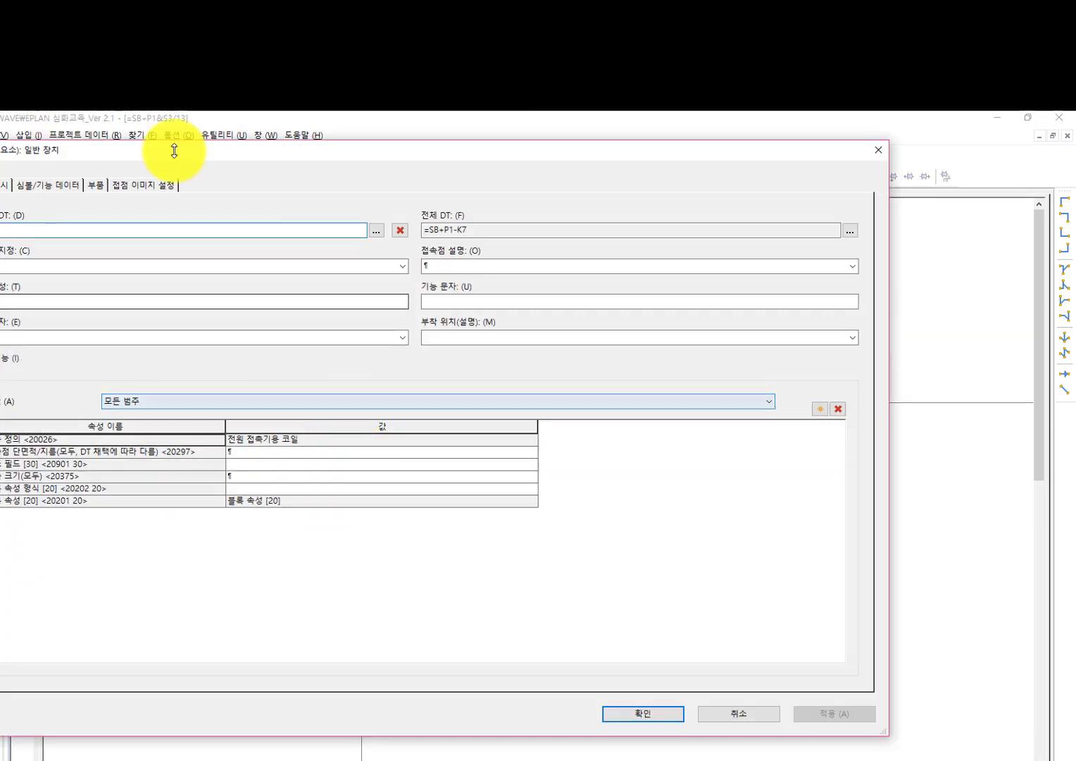
Step: Examine the coil's symbol library, number/name and variant in its symbol data, and accept the component properties
left_click(52, 184)
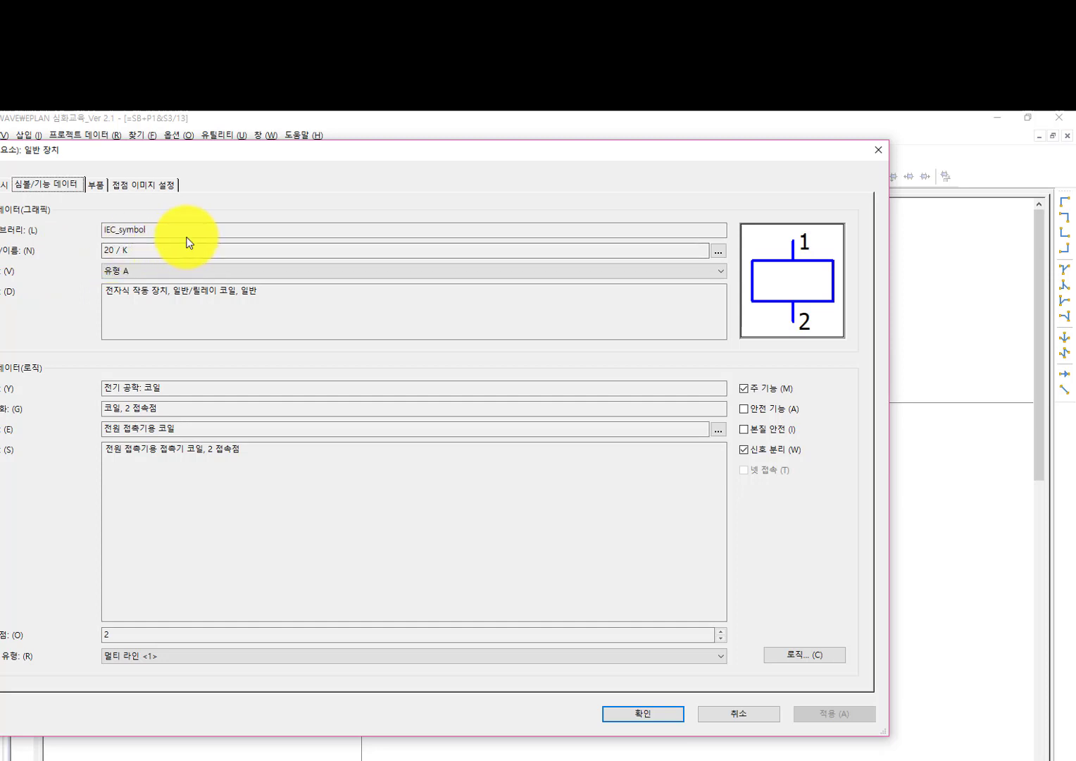
left_click_drag(209, 228, 60, 239)
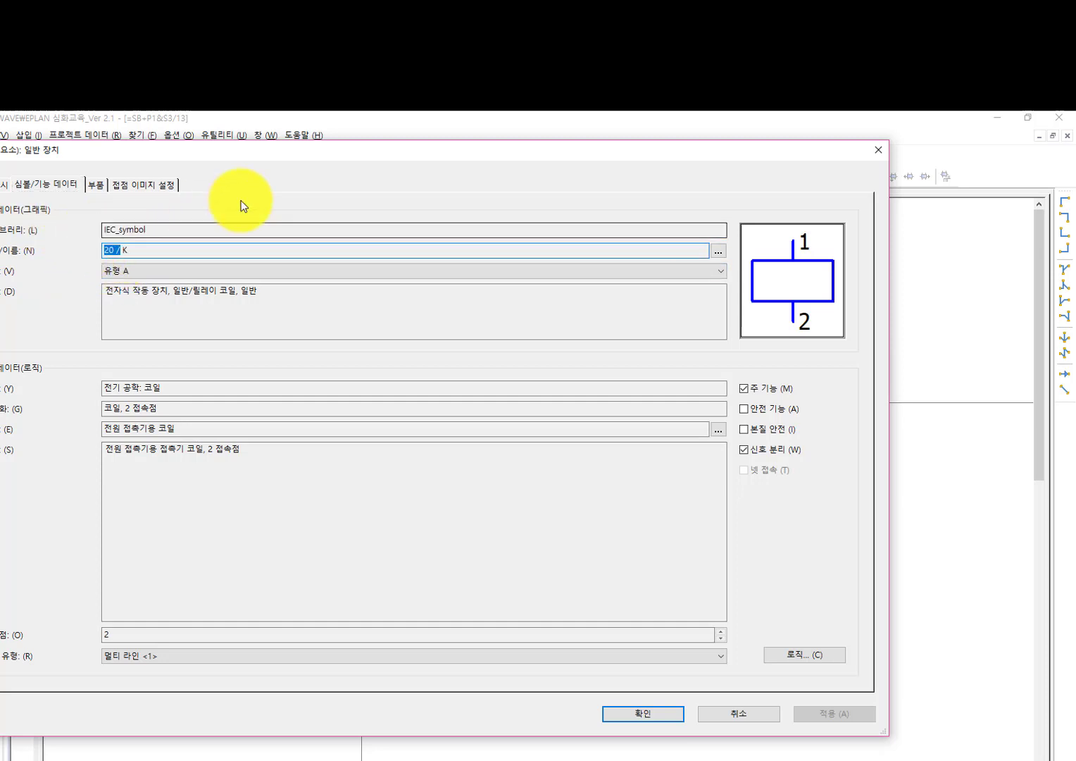
left_click_drag(210, 230, 78, 229)
left_click(285, 458)
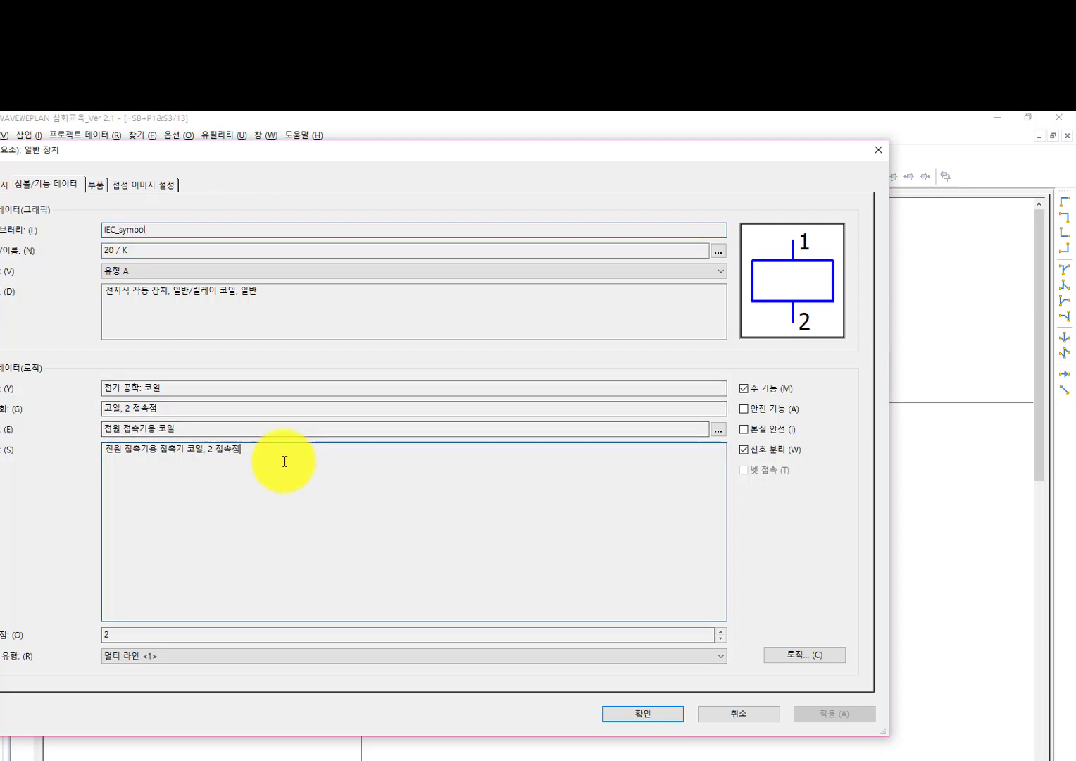
left_click(156, 230)
left_click_drag(110, 252, 96, 261)
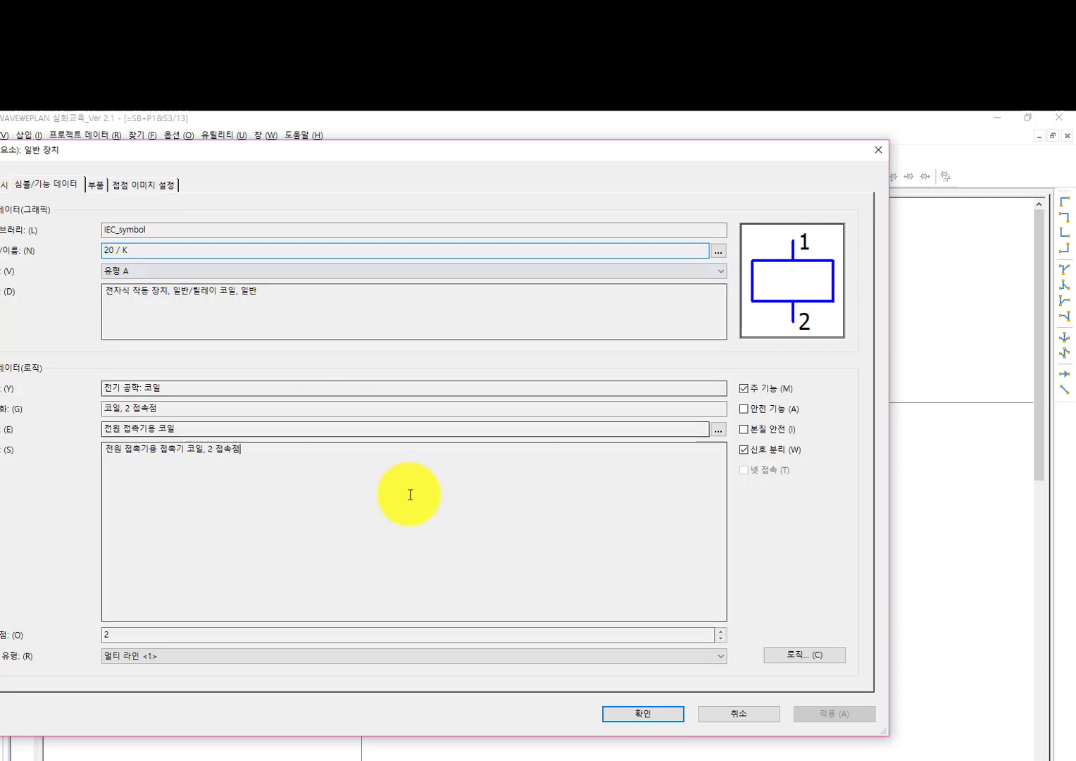
key("Return")
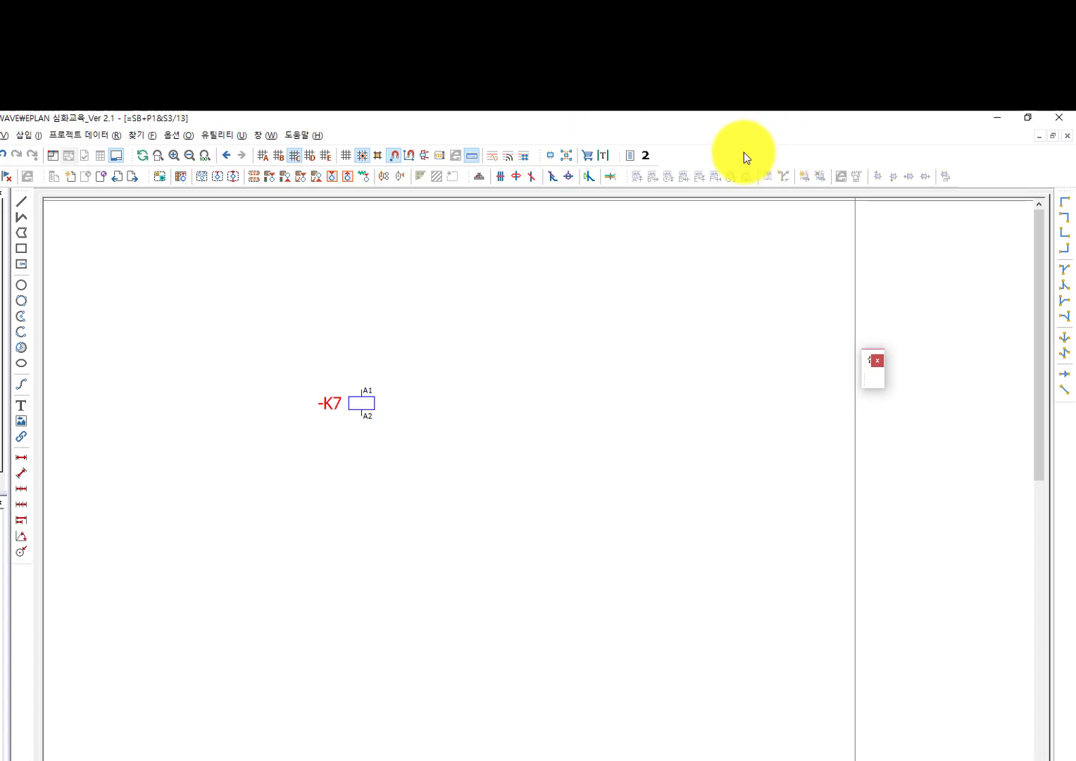
Step: Add the 심볼 삽입 command from the 작업 category to the floating 심화교육도구모음 toolbar
right_click(745, 155)
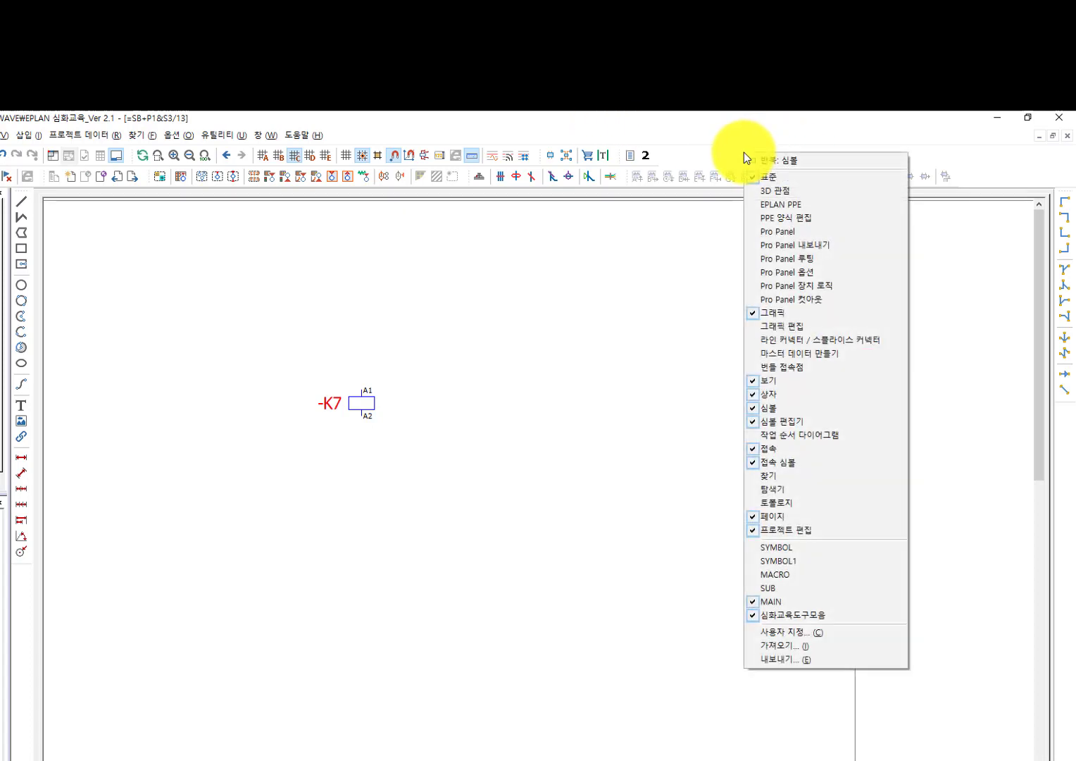
left_click(794, 631)
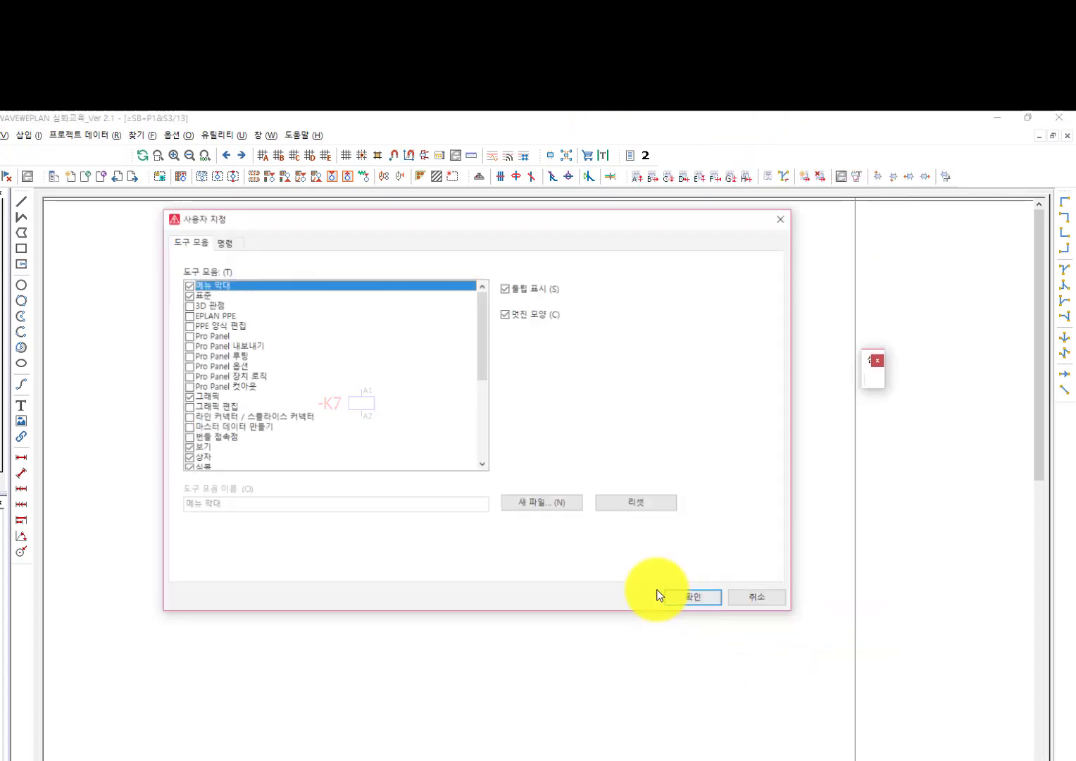
left_click(231, 243)
left_click_drag(276, 215, 218, 183)
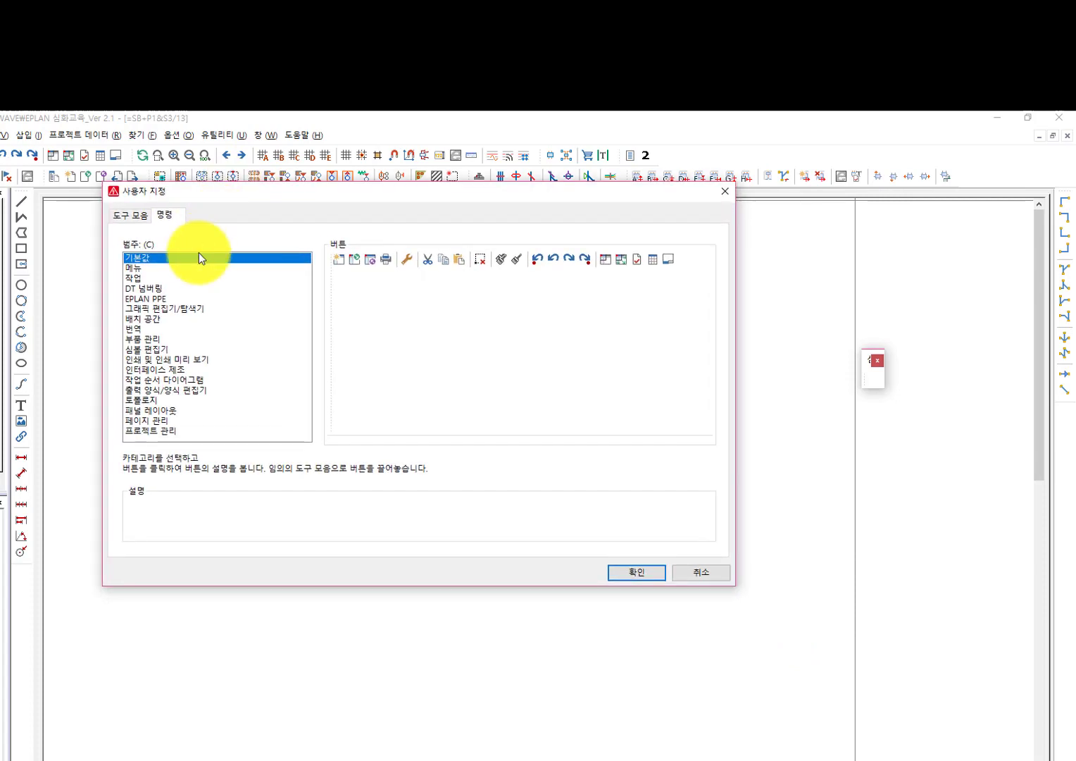
left_click(131, 279)
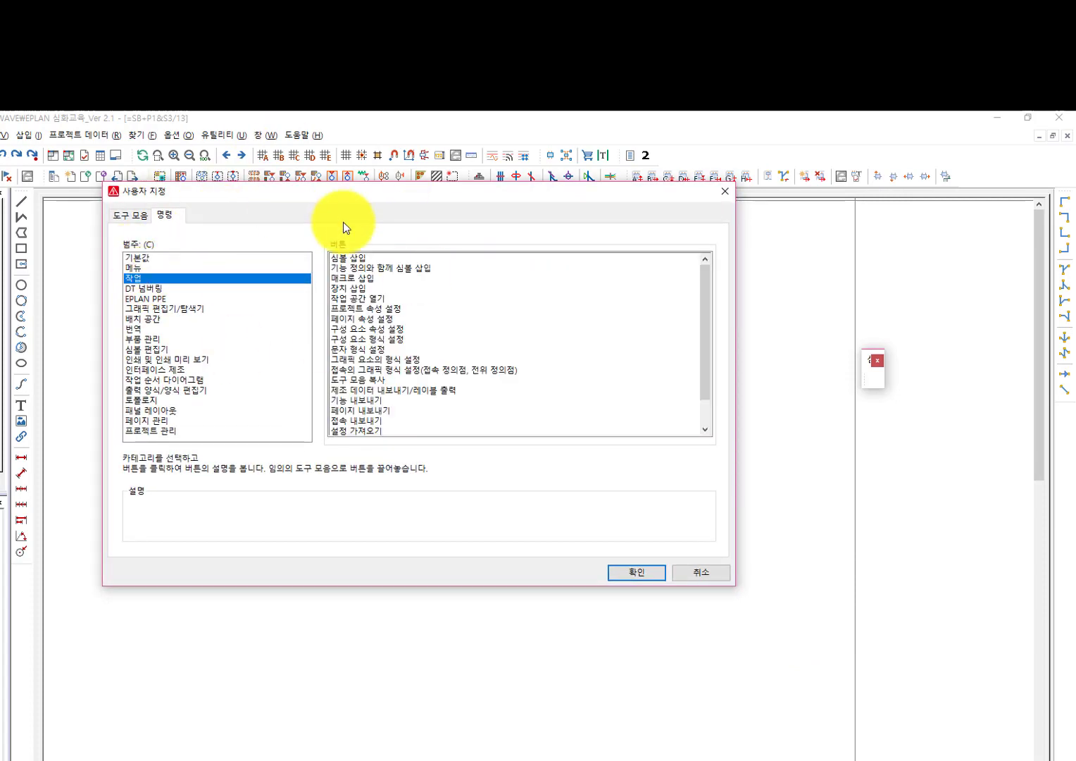
left_click_drag(338, 258, 874, 372)
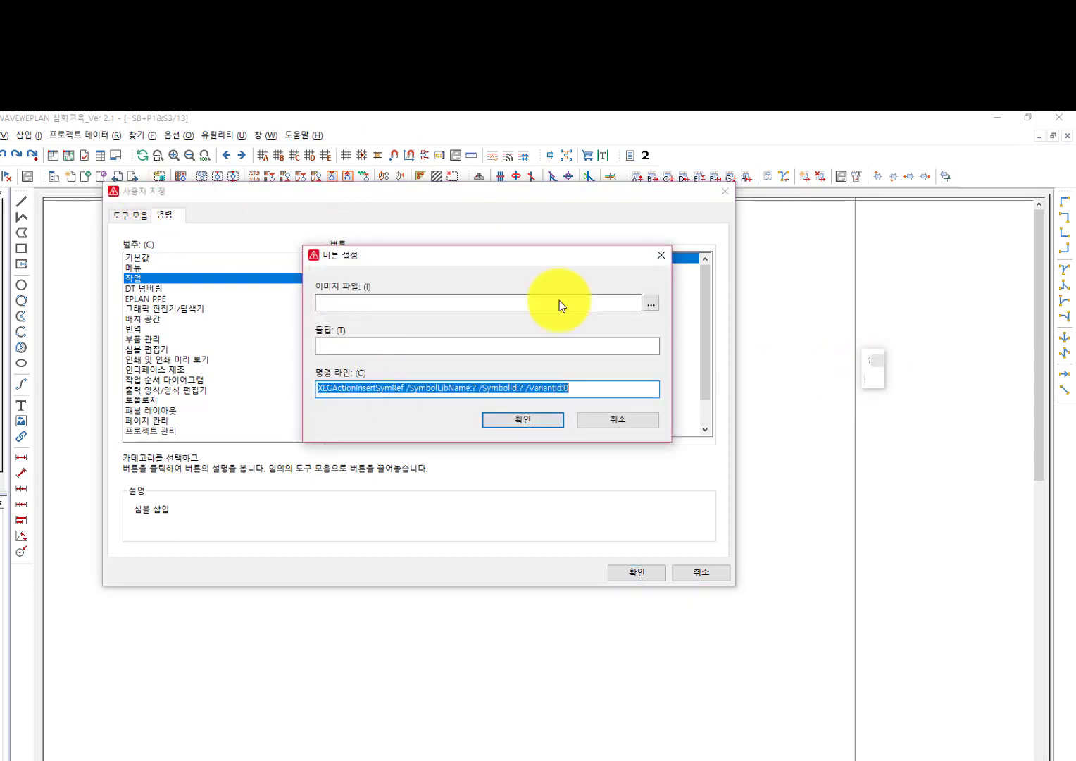
Step: Assign the image file 0.bmp to the new button and set its tooltip to "코일입니다."
left_click(455, 301)
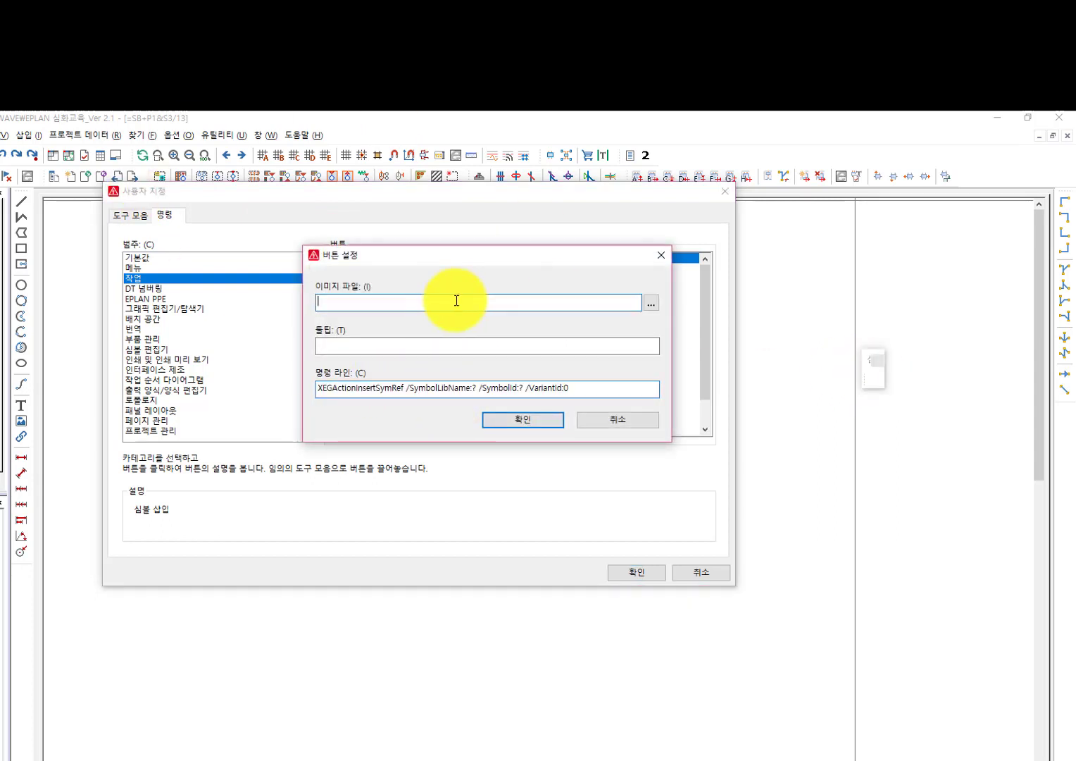
left_click(652, 303)
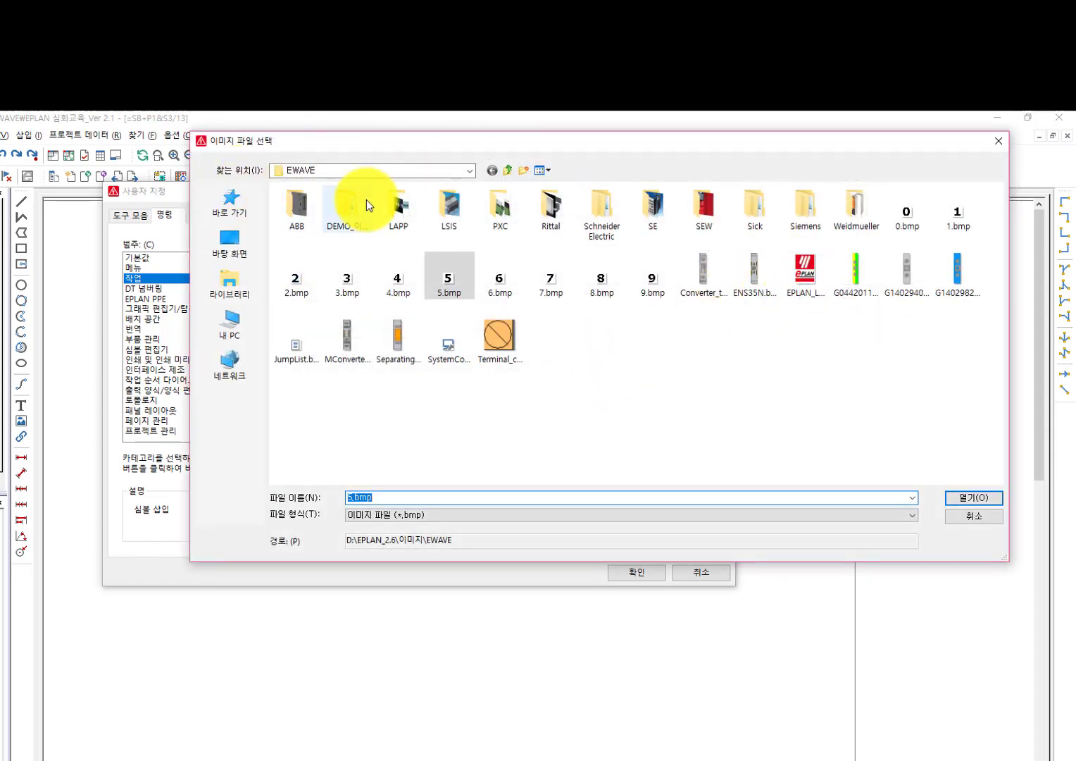
left_click(912, 213)
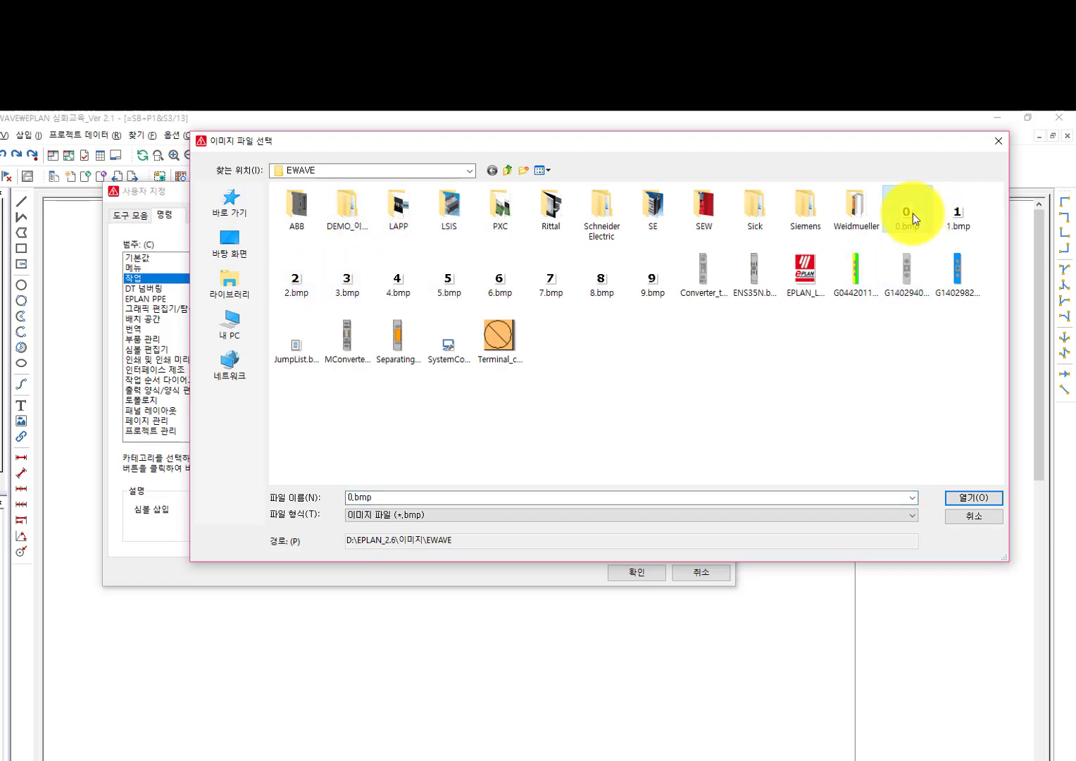
double_click(912, 213)
left_click(403, 344)
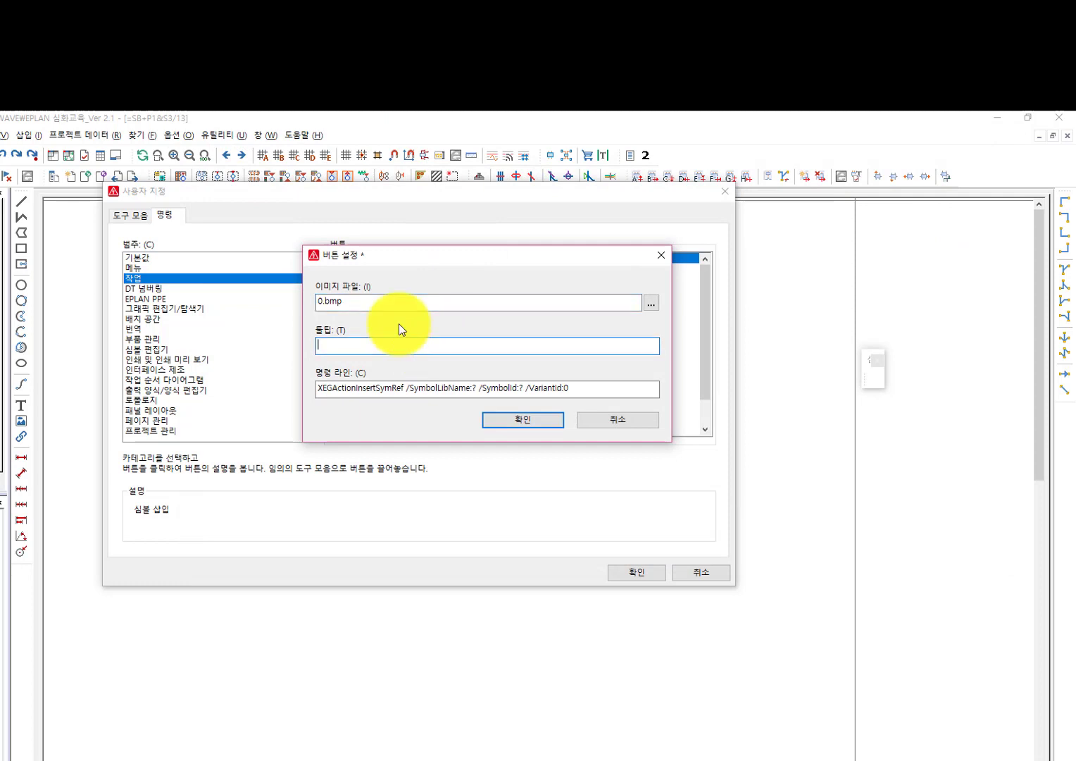
type("코일입")
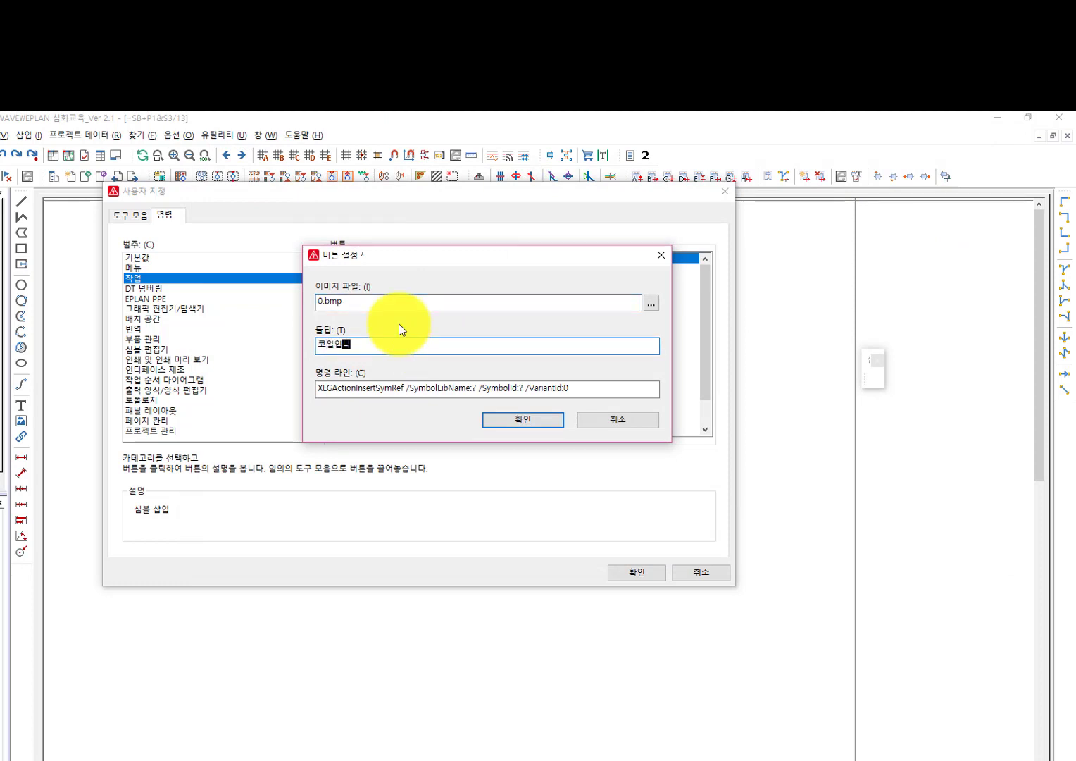
type("니다.")
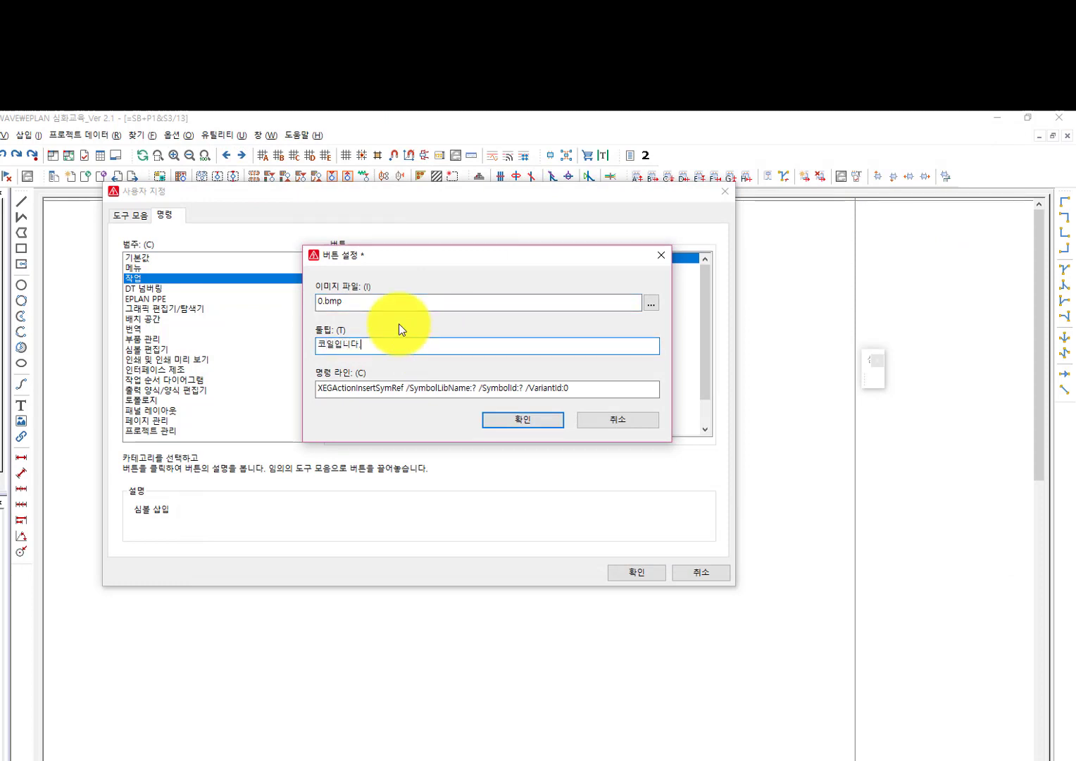
Step: Set the symbol library name in the coil button's command line to IEC_SYMBOL
left_click(476, 388)
key("BackSpace")
type("ㅑ")
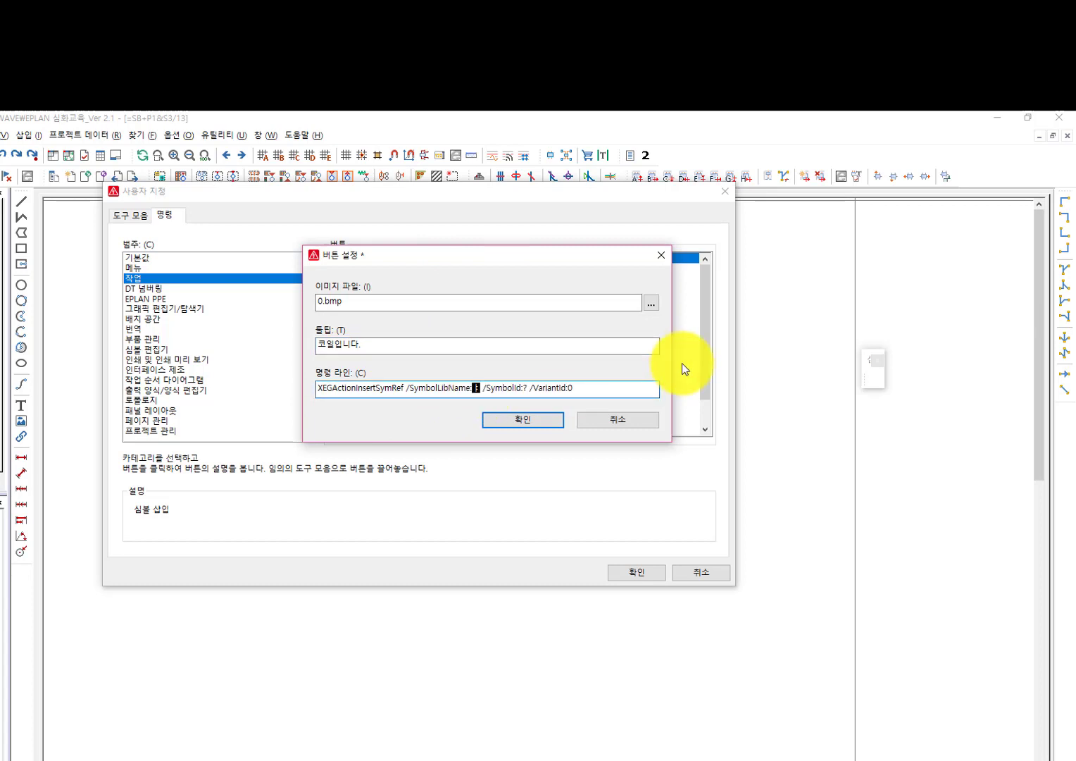
key("BackSpace")
type("IEC_S")
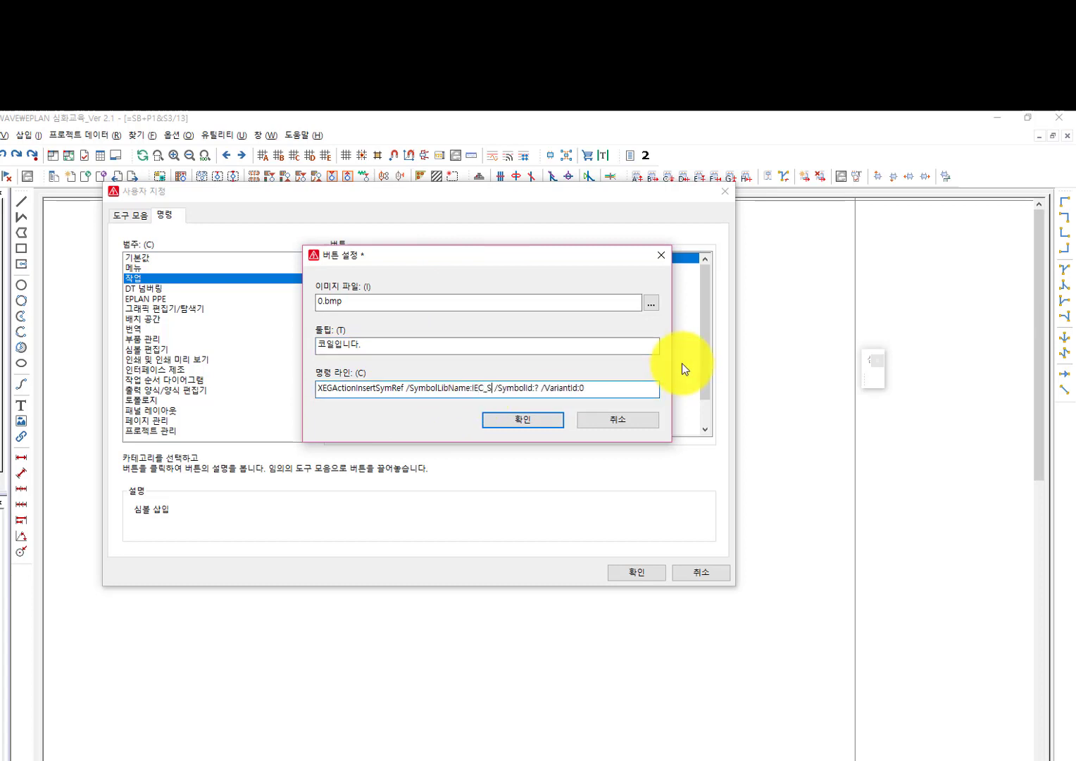
type("YMBOL")
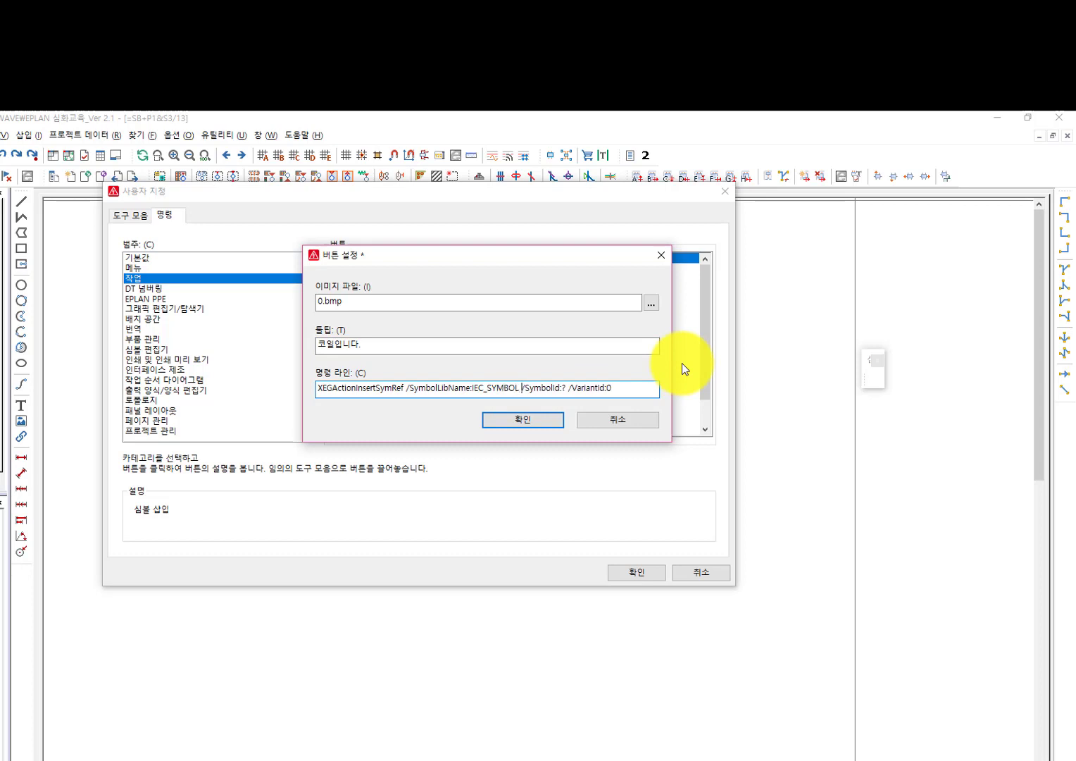
Step: Set the SymbolId parameter in the coil button's command line to 20, and accept the button settings and toolbar customization
key("Right")
key("Right")
key("Right")
key("Right")
key("Right")
key("Right")
key("Right")
key("Right")
key("Right")
key("Right")
key("shift+Right")
type("20")
left_click(519, 423)
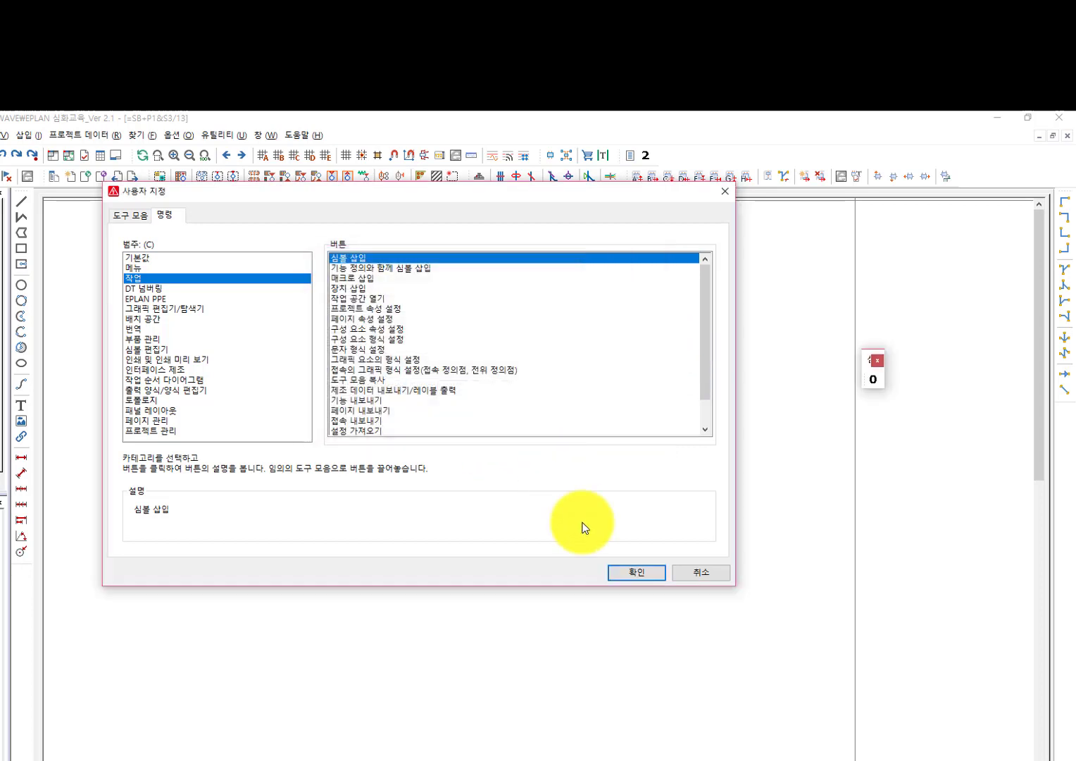
left_click(614, 569)
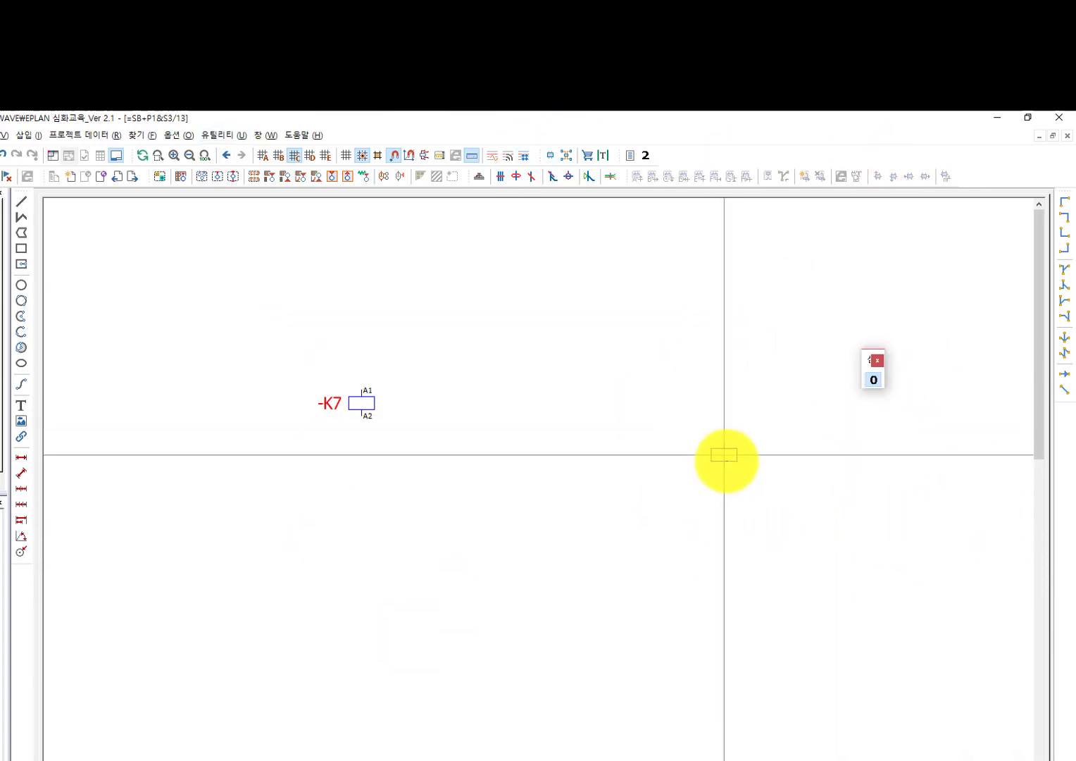
Step: Test the new coil button by cycling through the symbol's variants on the schematic page, and cancel the placement
scroll(726, 454, "up", 4)
scroll(676, 434, "up", 1)
key("Tab")
key("Tab")
key("Tab")
key("Tab")
key("Tab")
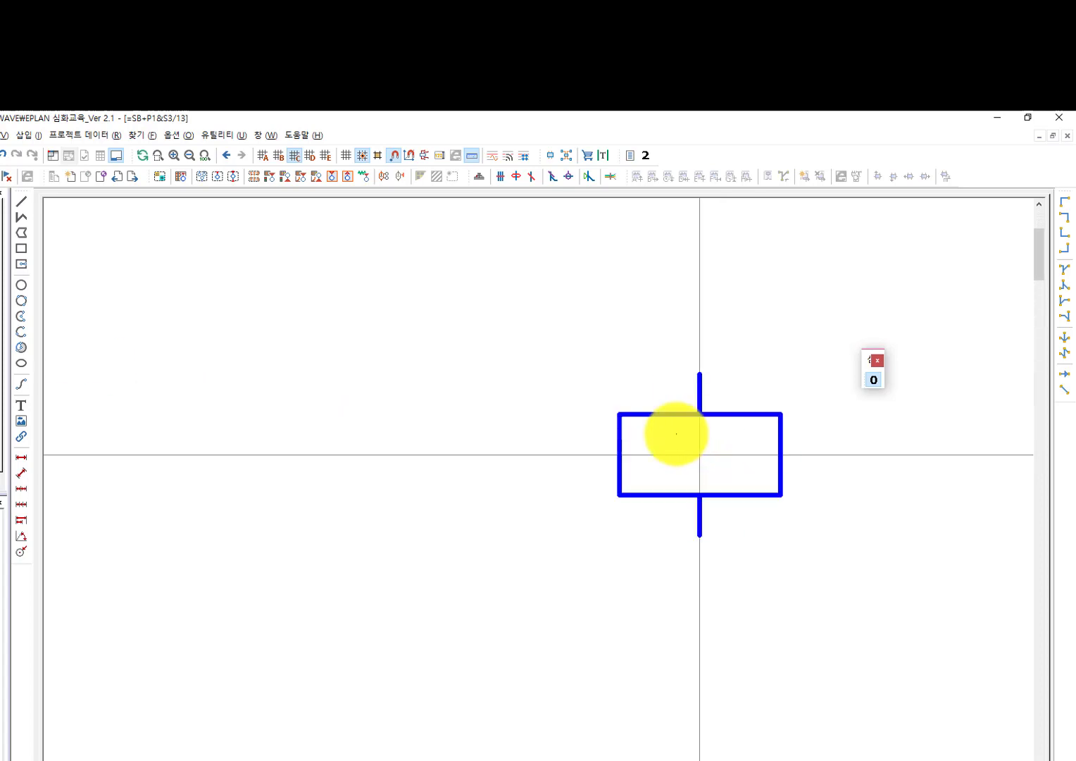
key("Tab")
scroll(676, 434, "down", 1)
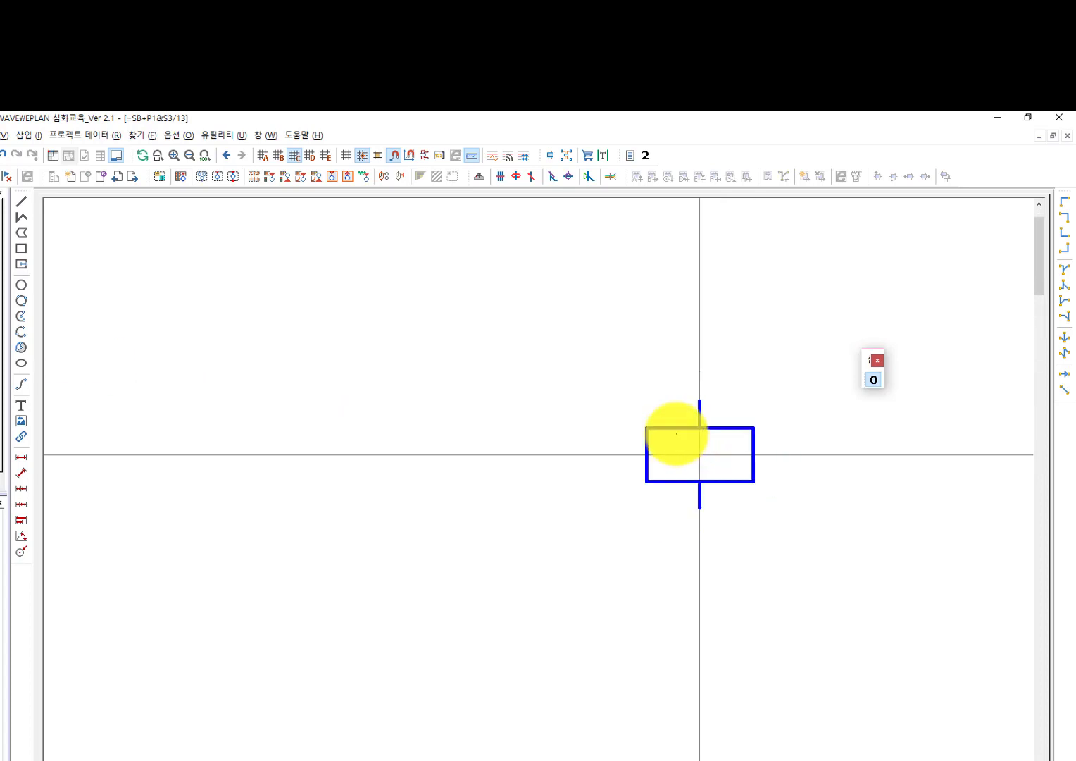
key("Escape")
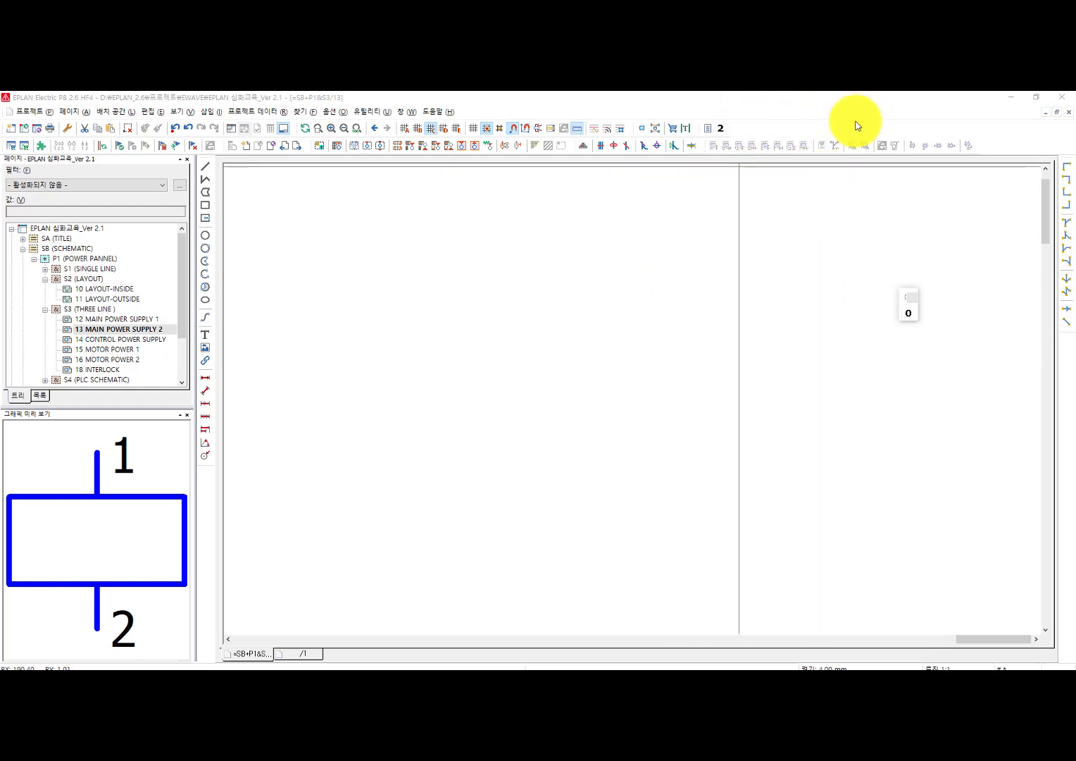
Step: Try to add the 매크로 삽입 command from the 작업 category to the floating 심화교육도구모음 toolbar
right_click(838, 134)
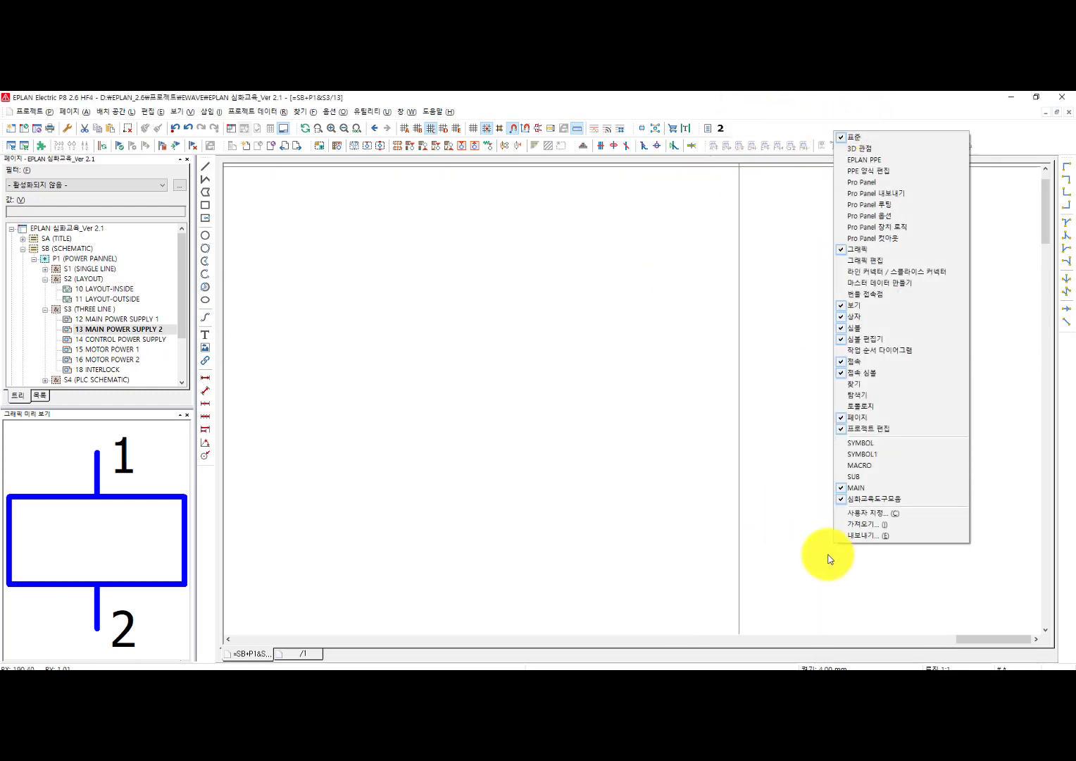
left_click(896, 514)
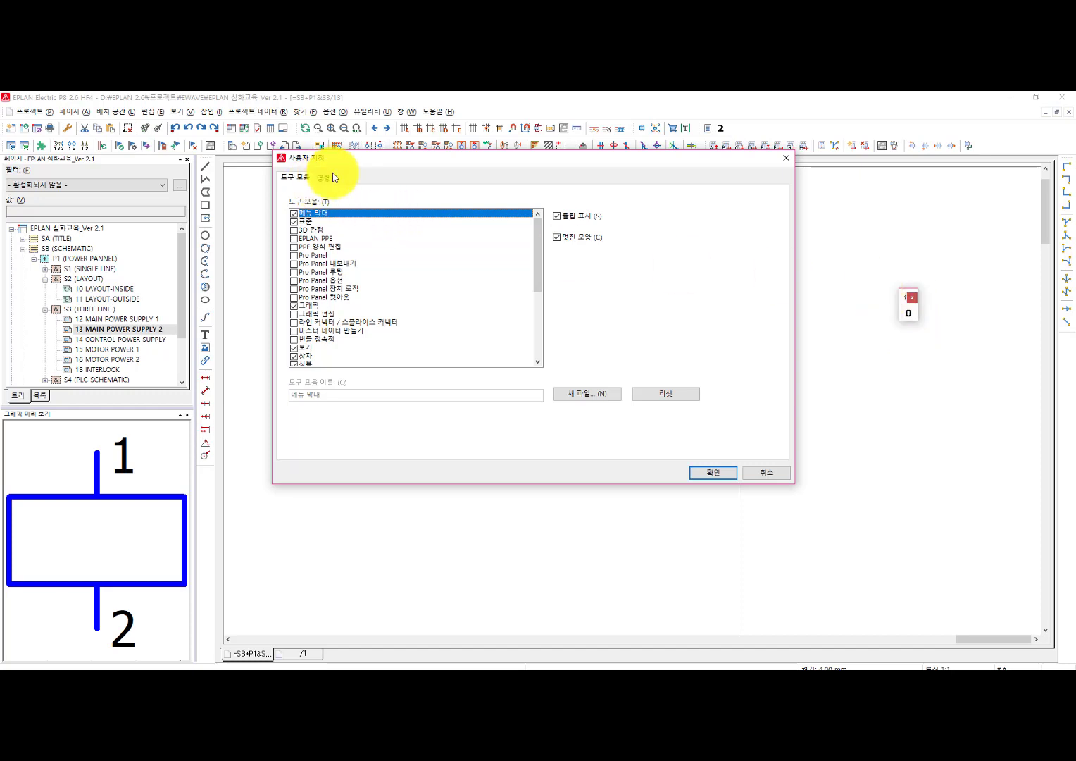
left_click(324, 179)
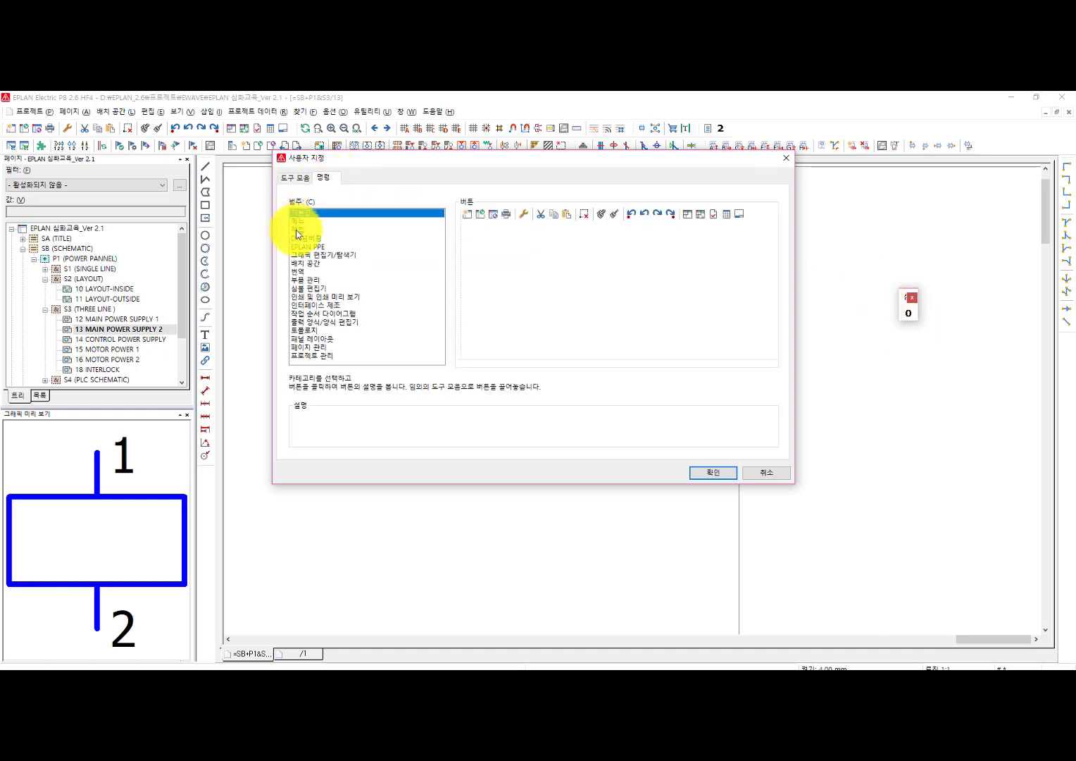
left_click(296, 230)
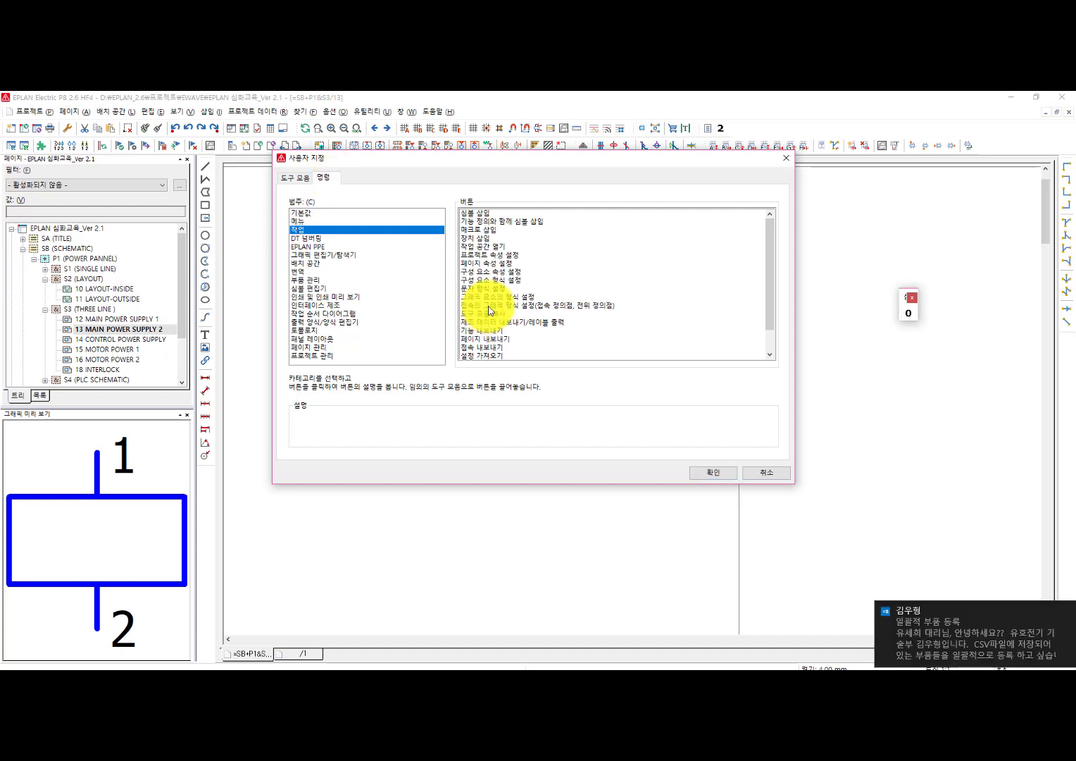
left_click(468, 231)
left_click_drag(468, 233, 913, 310)
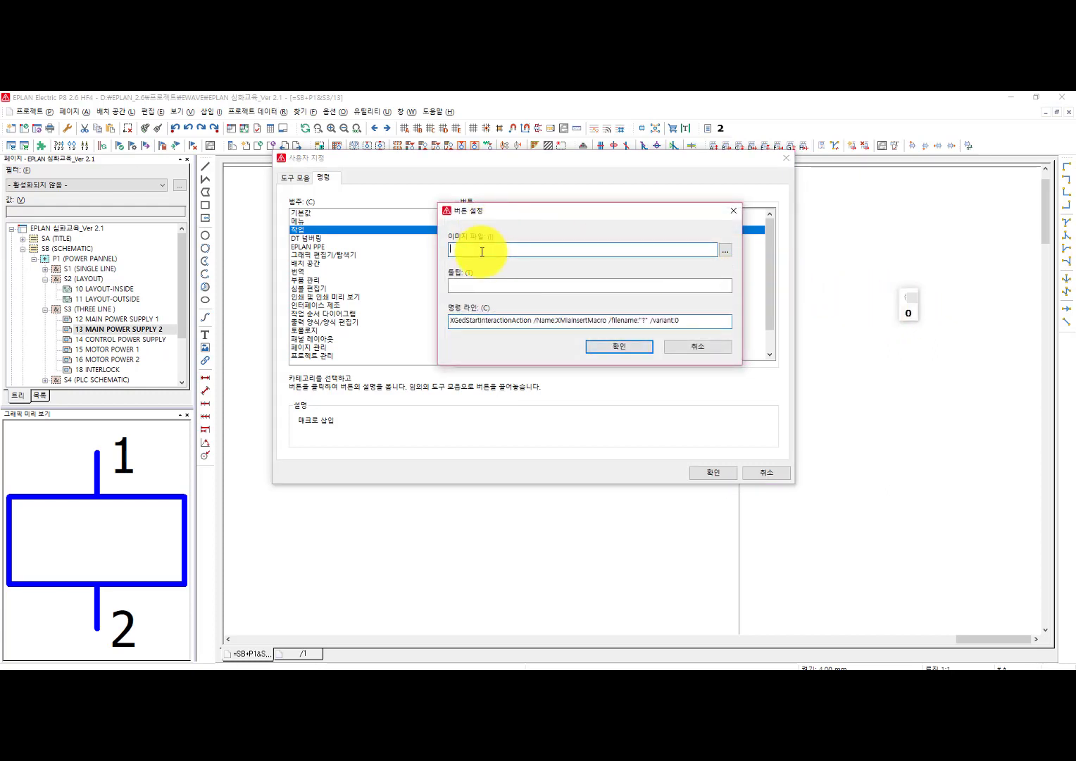
Step: Examine the filename parameter in the macro button's command line, and cancel the button settings and toolbar customization
left_click(480, 285)
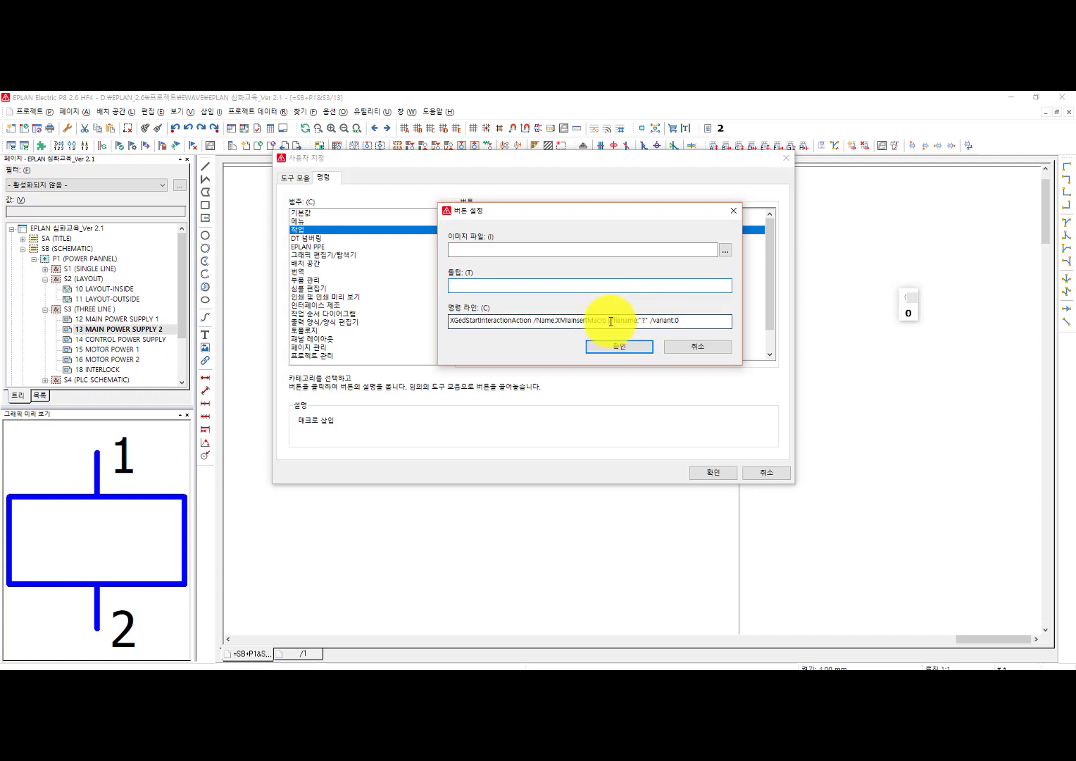
left_click_drag(609, 321, 638, 327)
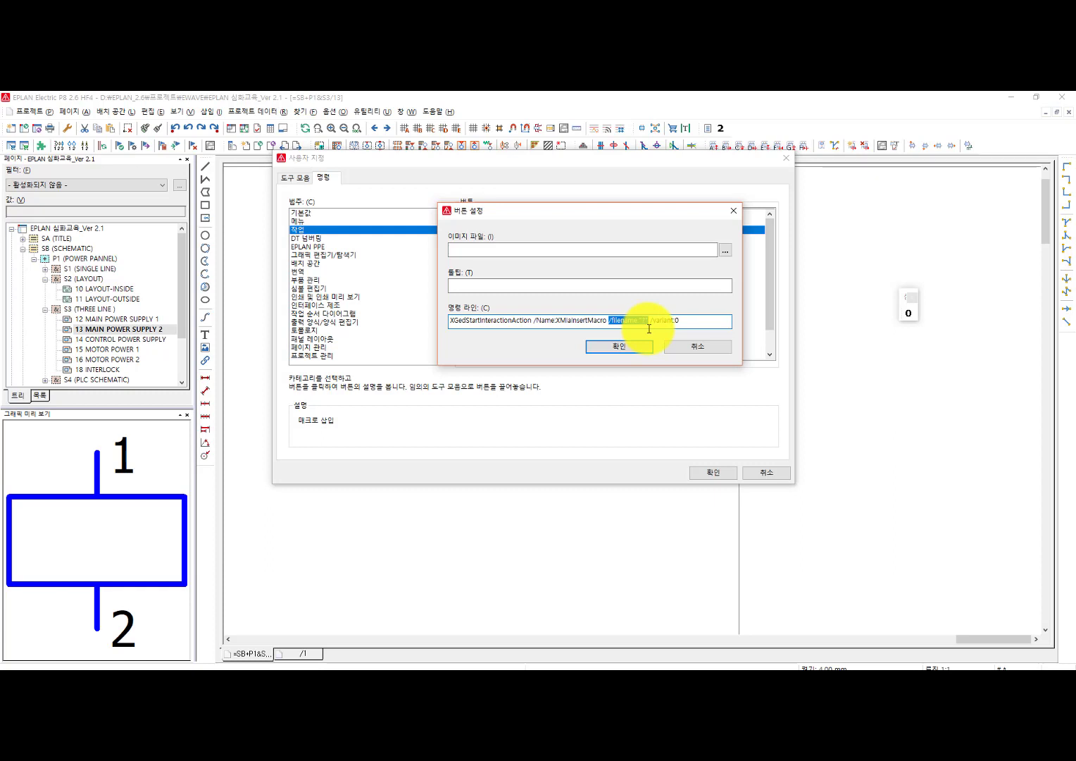
left_click(696, 347)
left_click(766, 472)
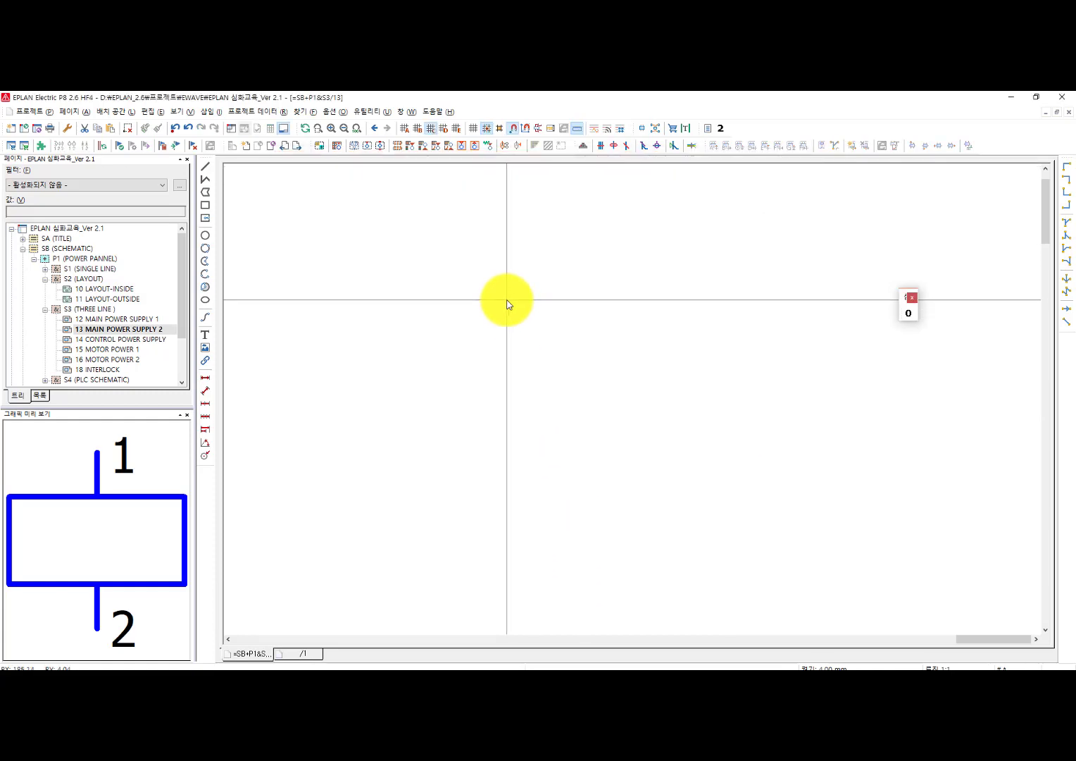
Step: Start inserting a macro, go to the default EWAVE macro folder, and examine the file name and preview of MY4N.ema
key("m")
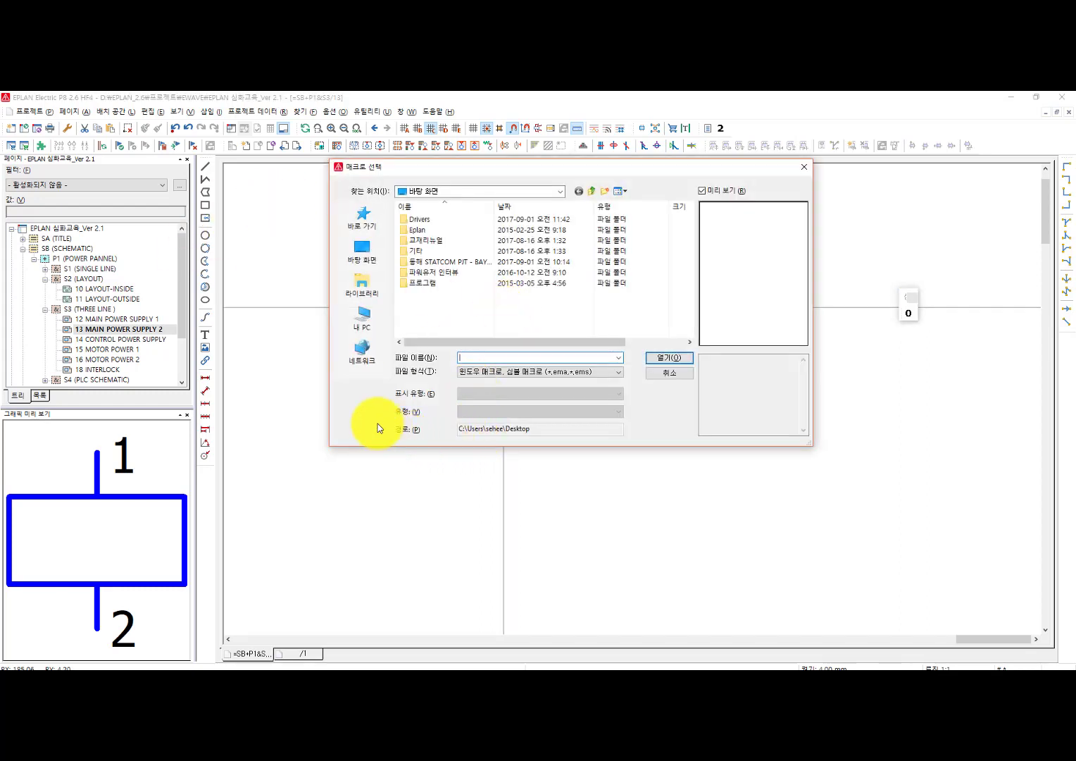
right_click(511, 428)
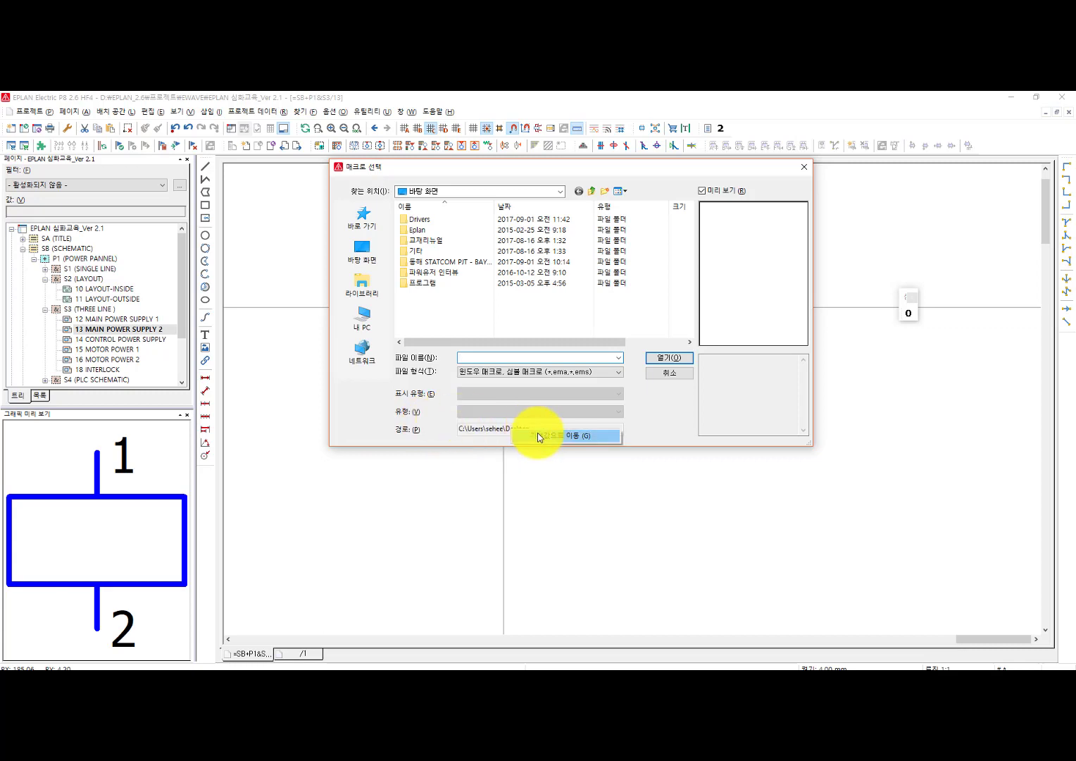
left_click(539, 434)
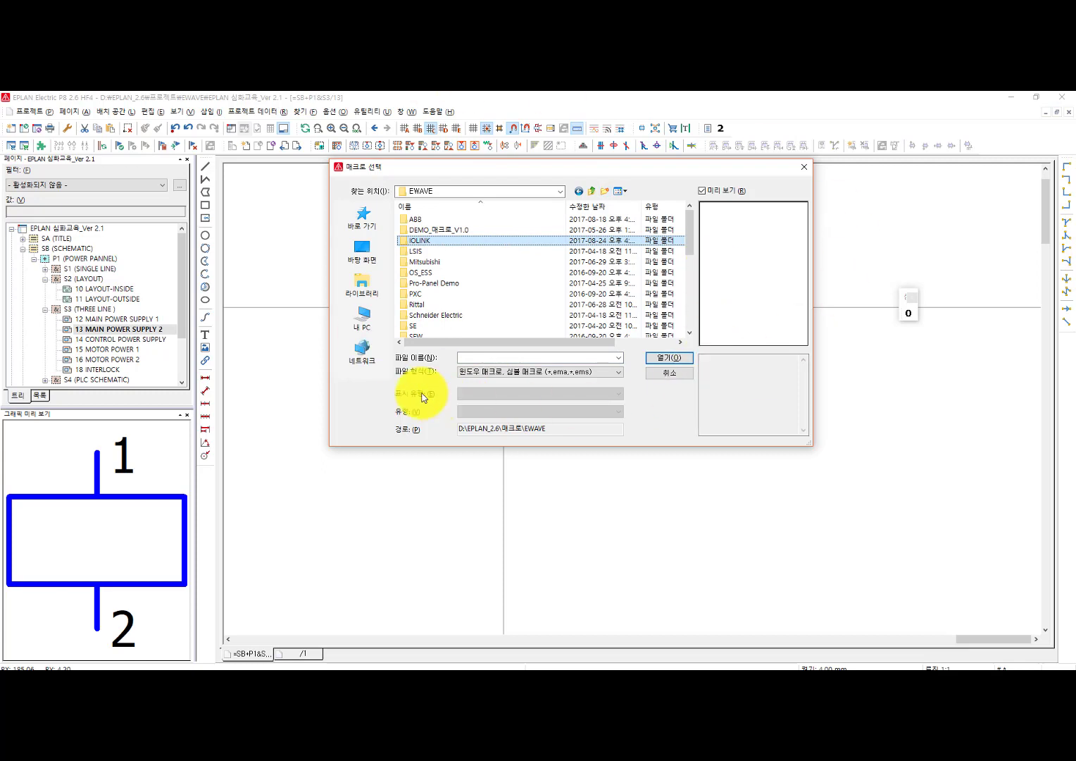
scroll(495, 285, "down", 6)
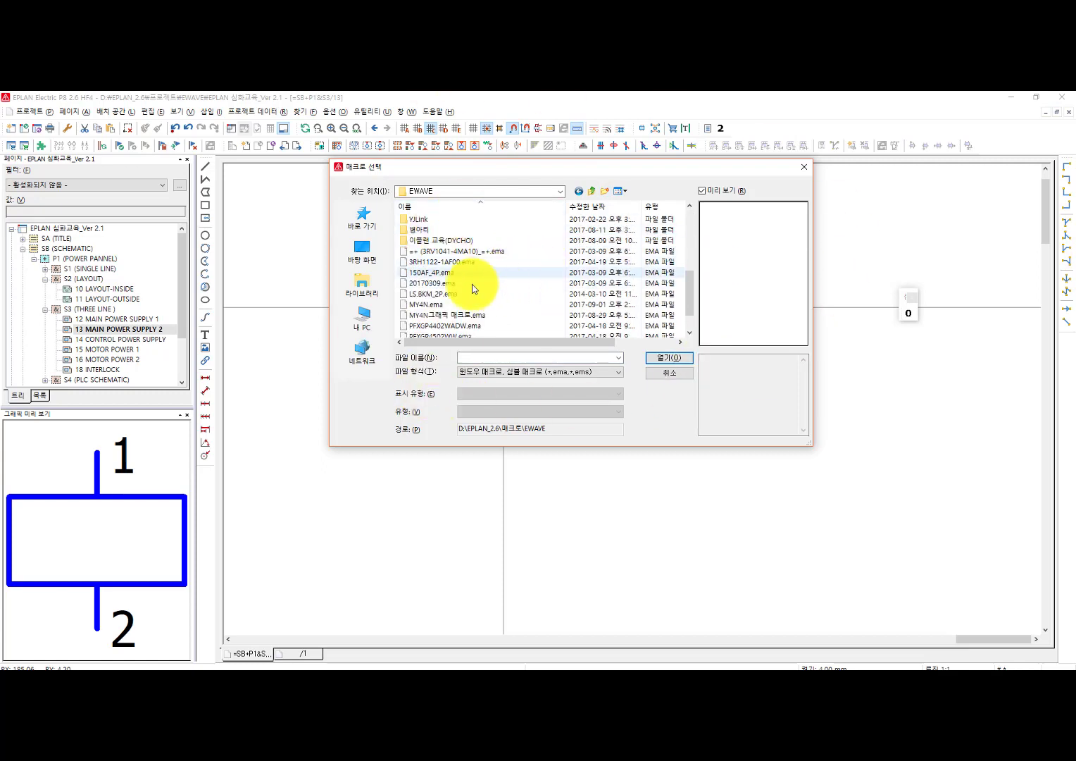
left_click(437, 304)
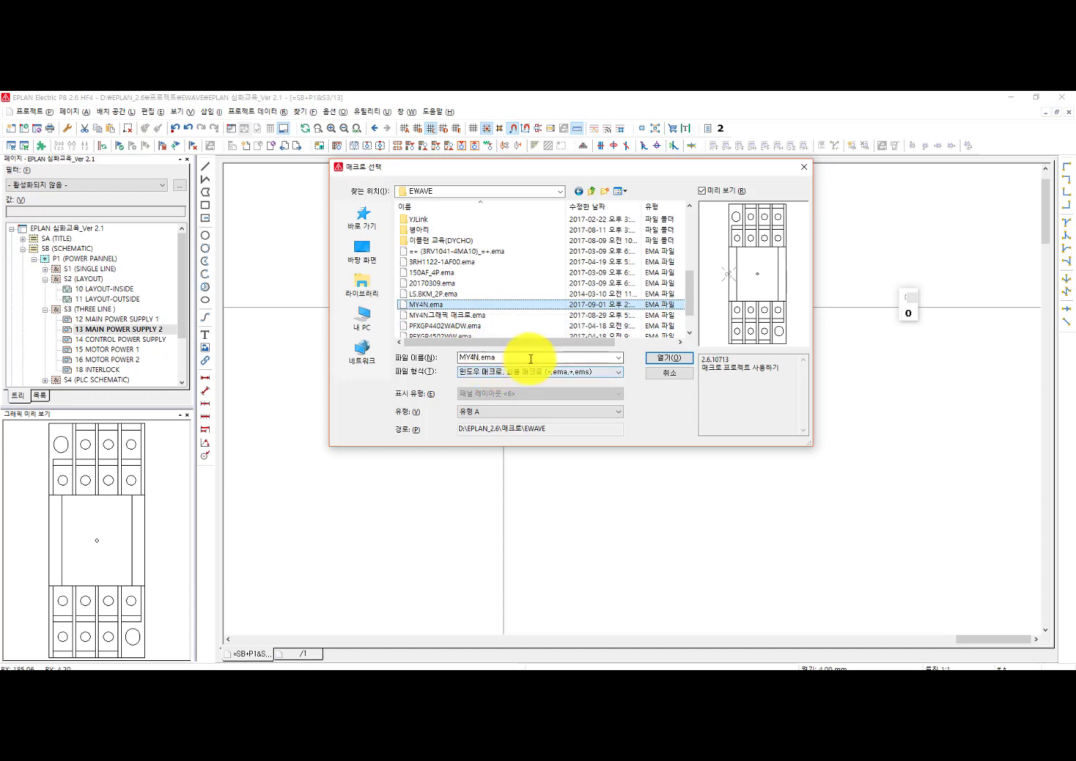
double_click(470, 357)
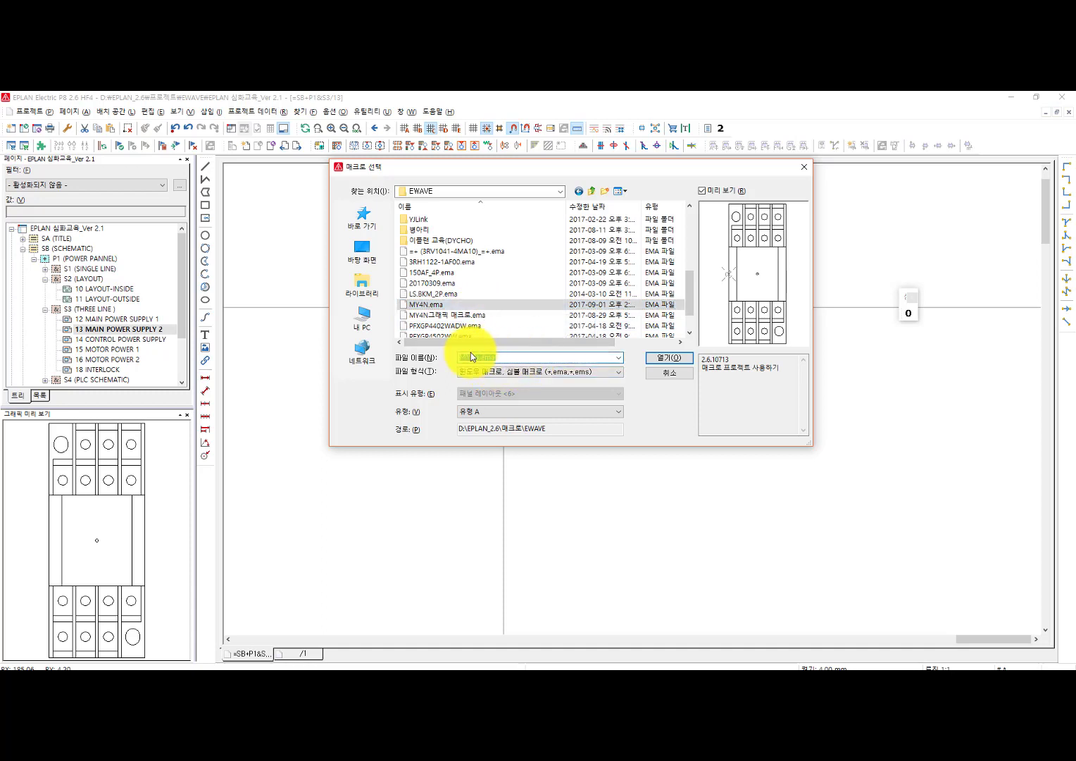
Step: Preview 3RH1122-1AF00.ema and the QX42.ema macro in the 병아리 subfolder, check their location, and cancel the macro selection
left_click(450, 262)
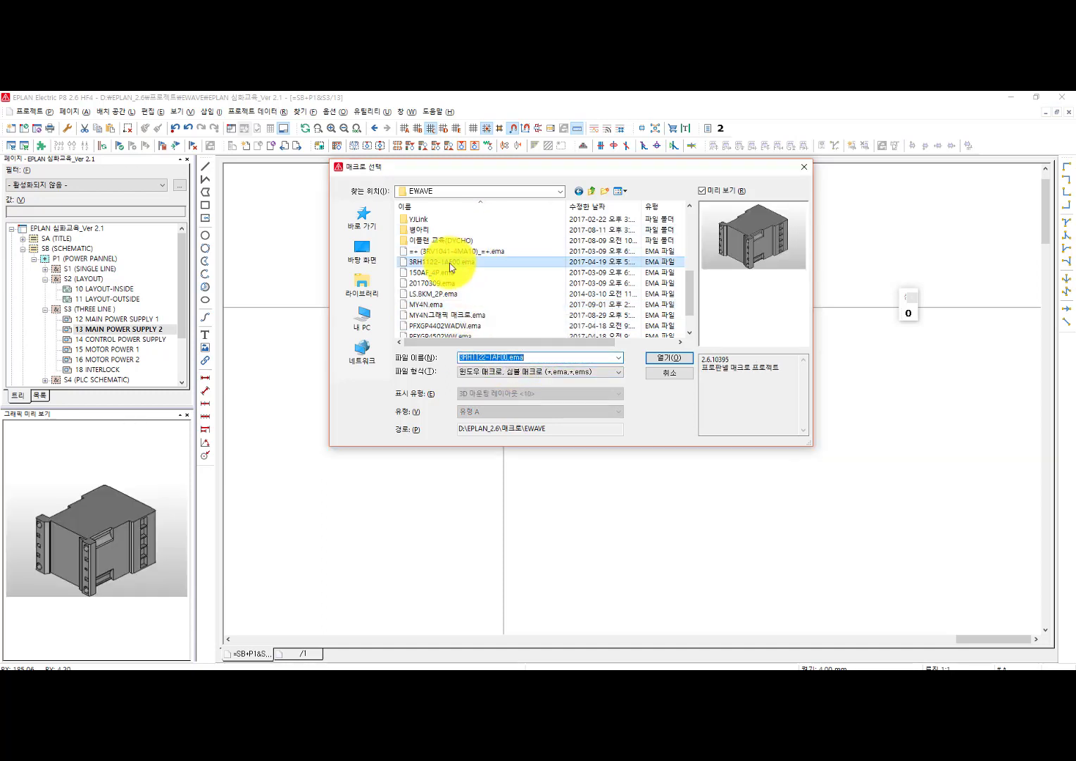
double_click(428, 230)
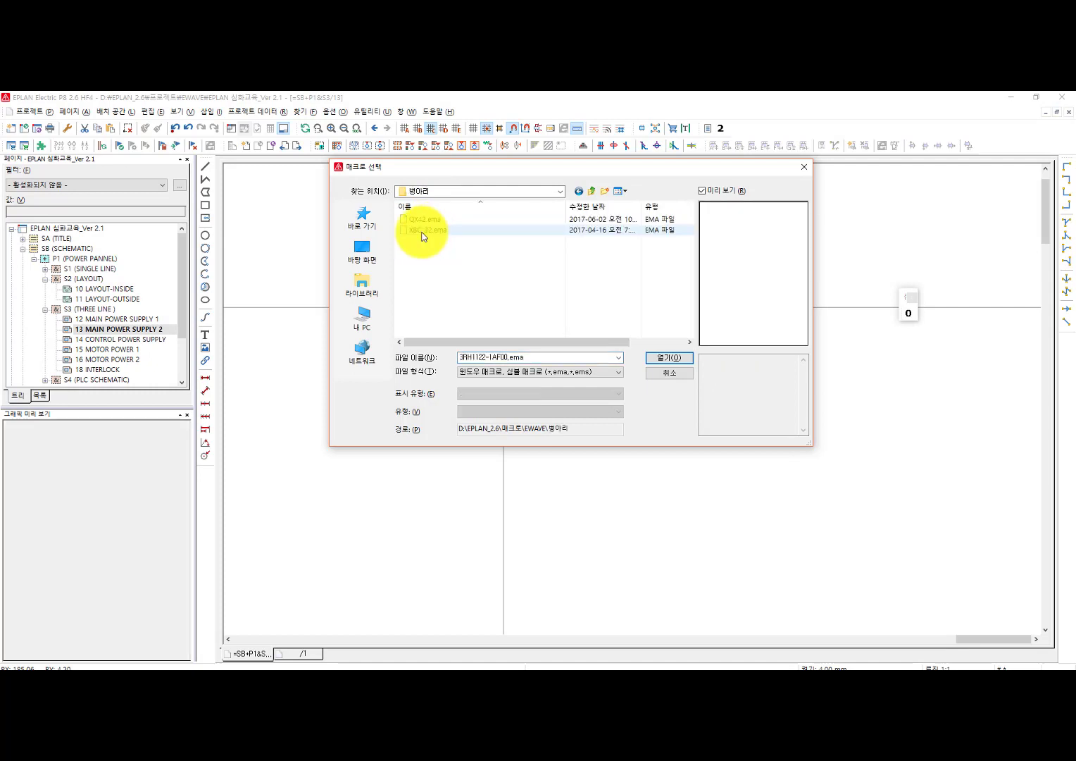
left_click(423, 219)
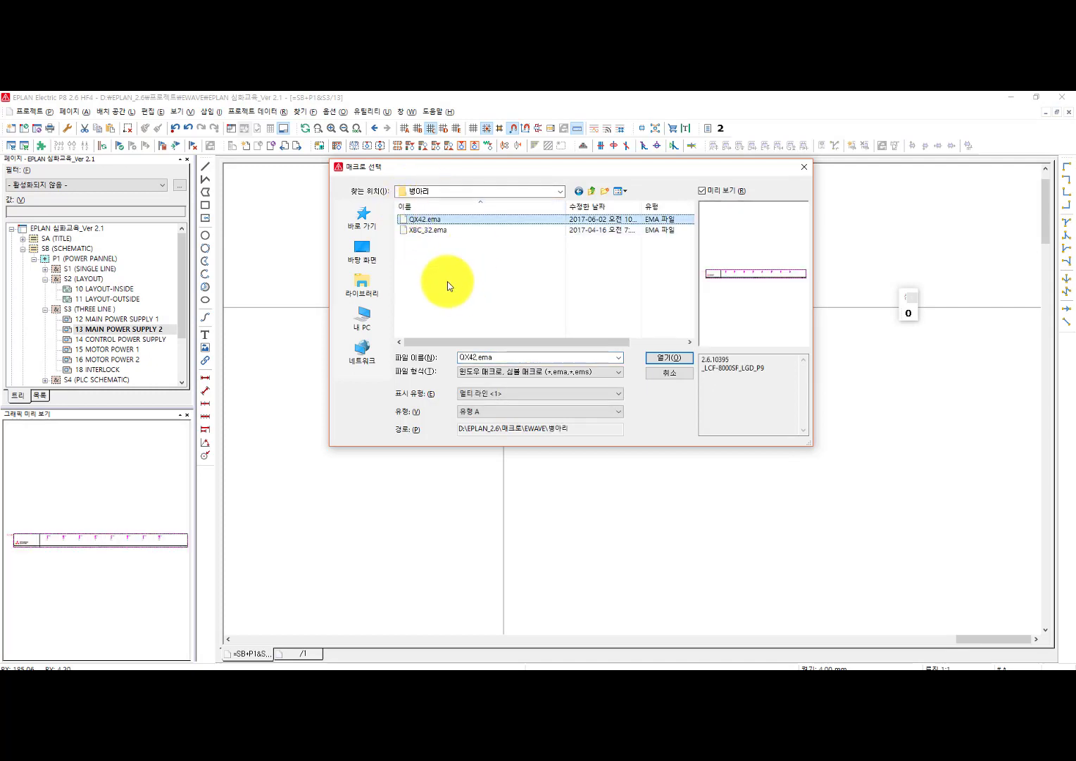
key("BackSpace")
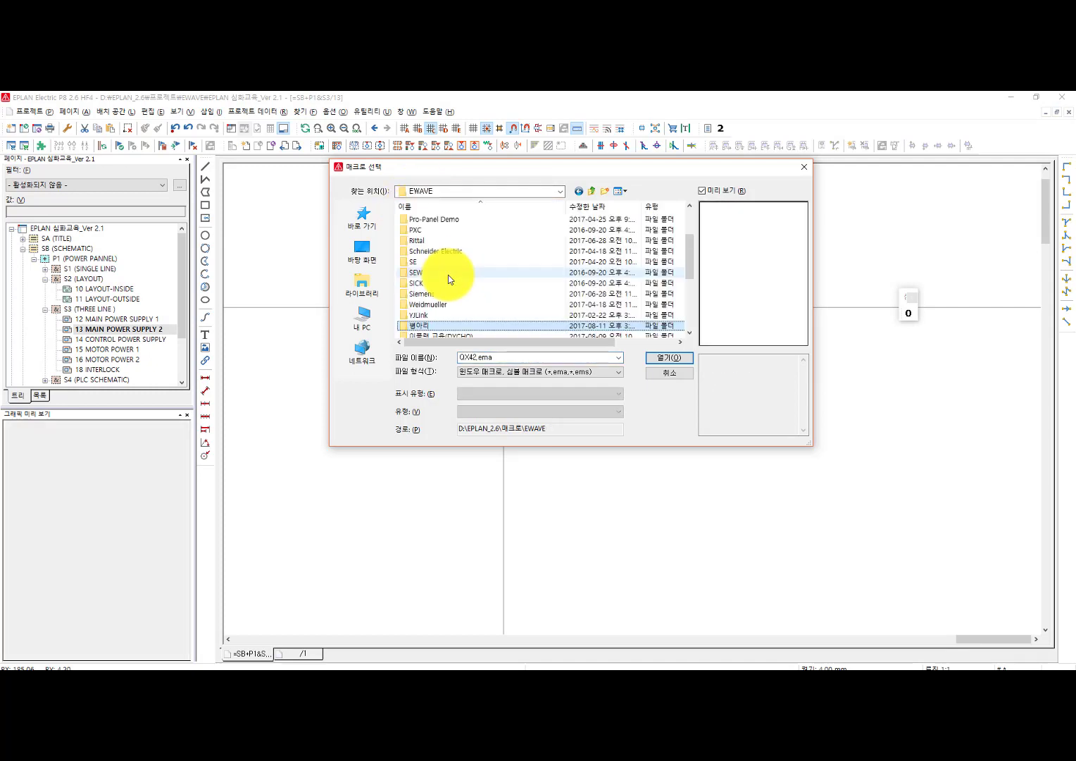
scroll(454, 324, "down", 1)
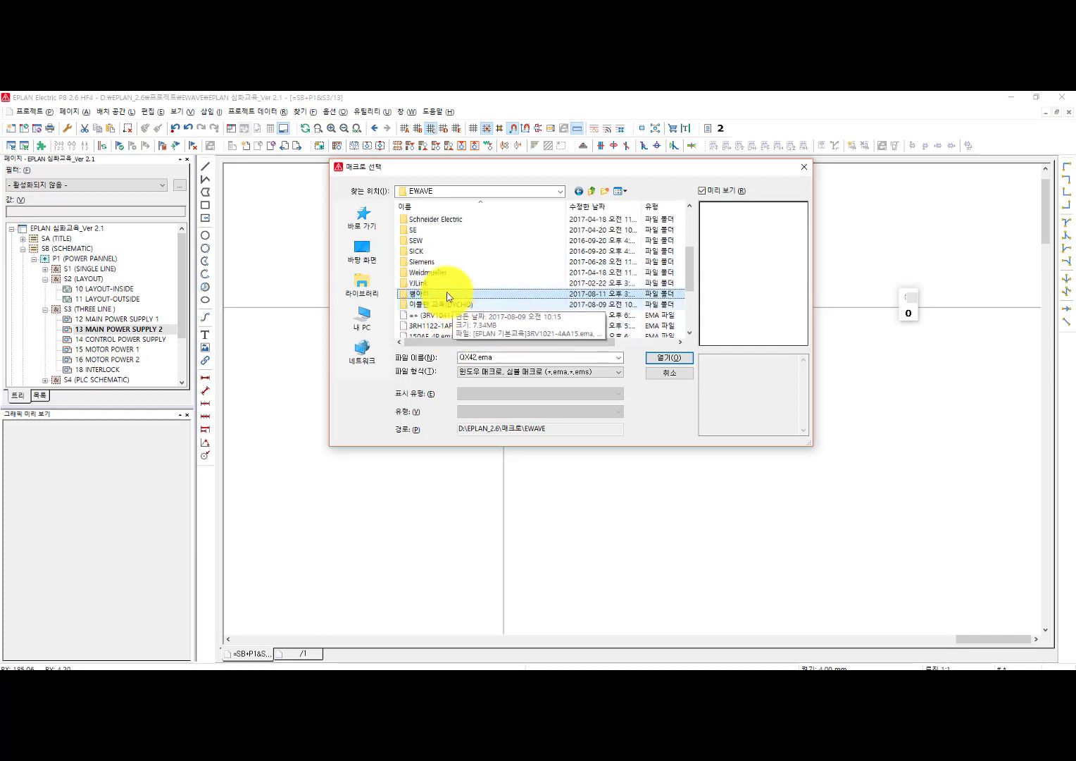
double_click(444, 291)
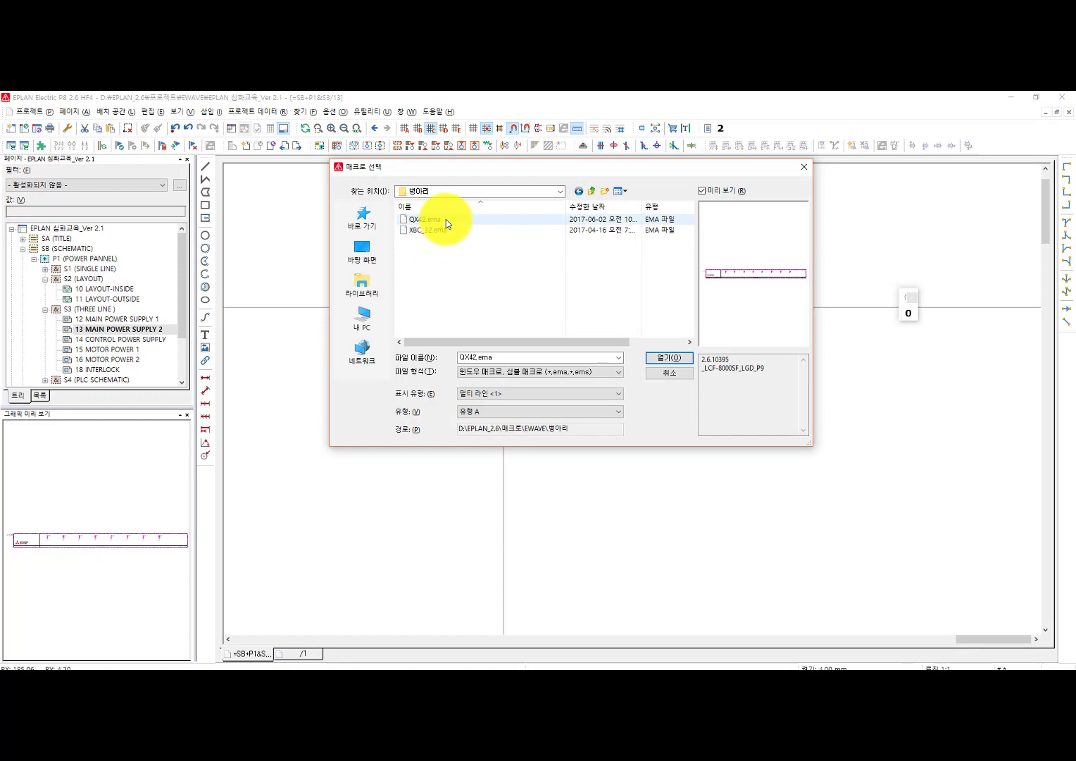
left_click(445, 220)
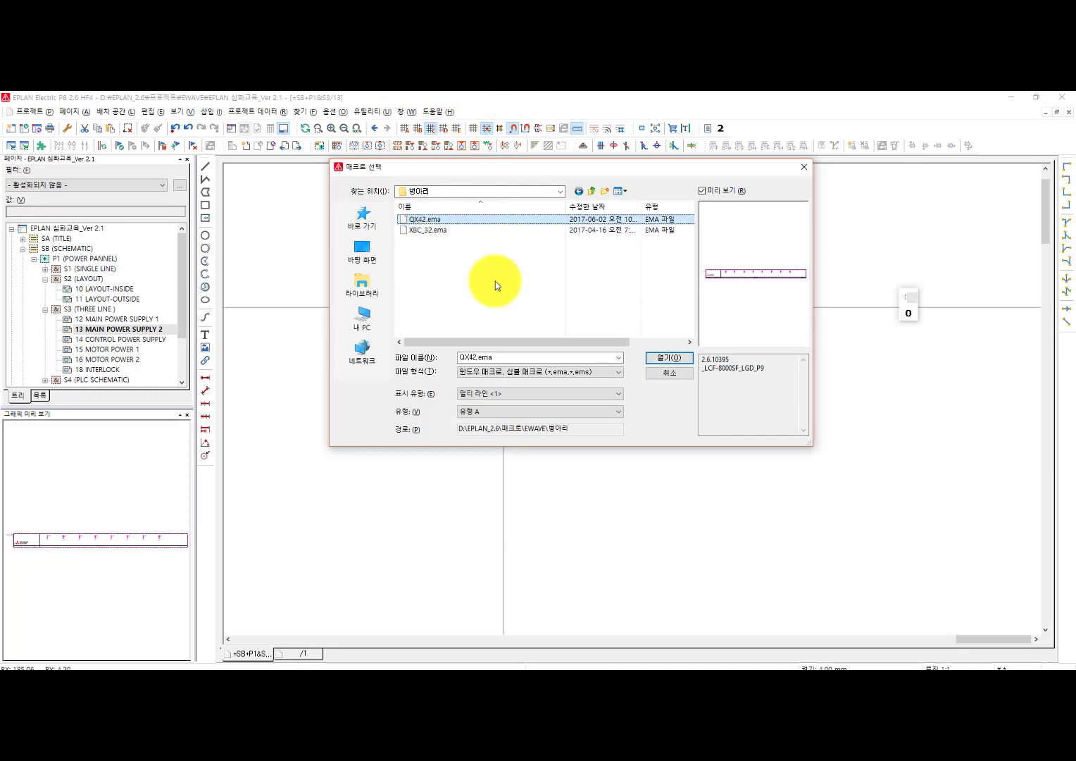
left_click(443, 221)
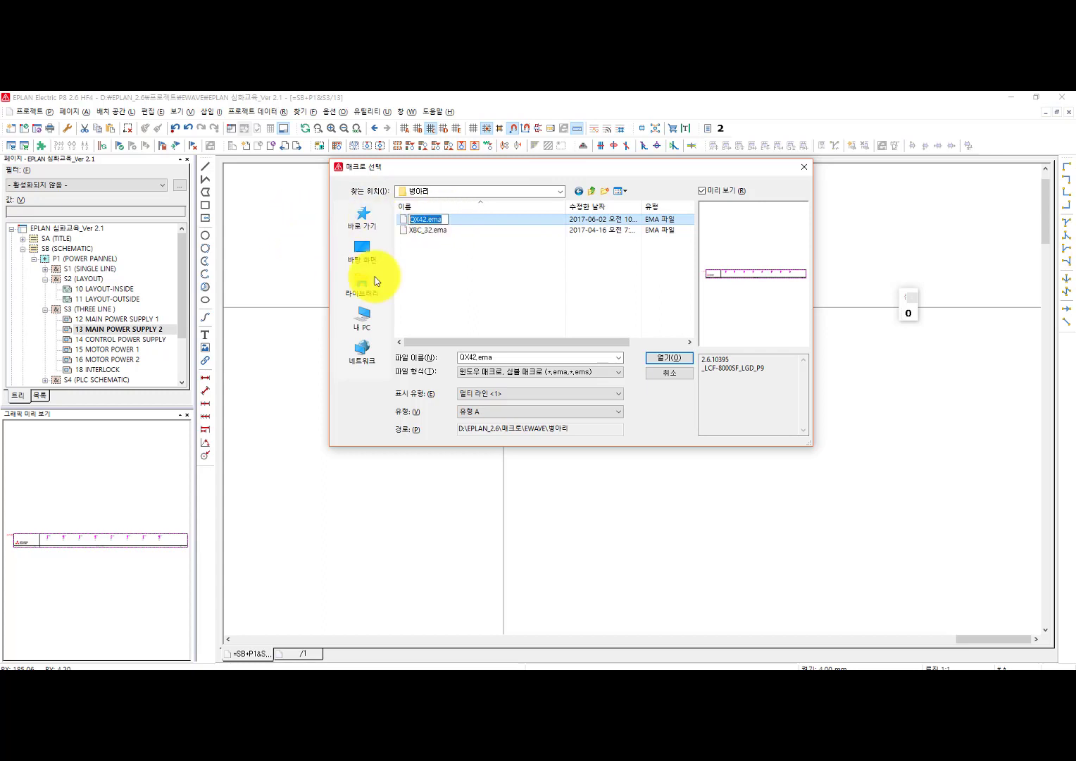
left_click(474, 281)
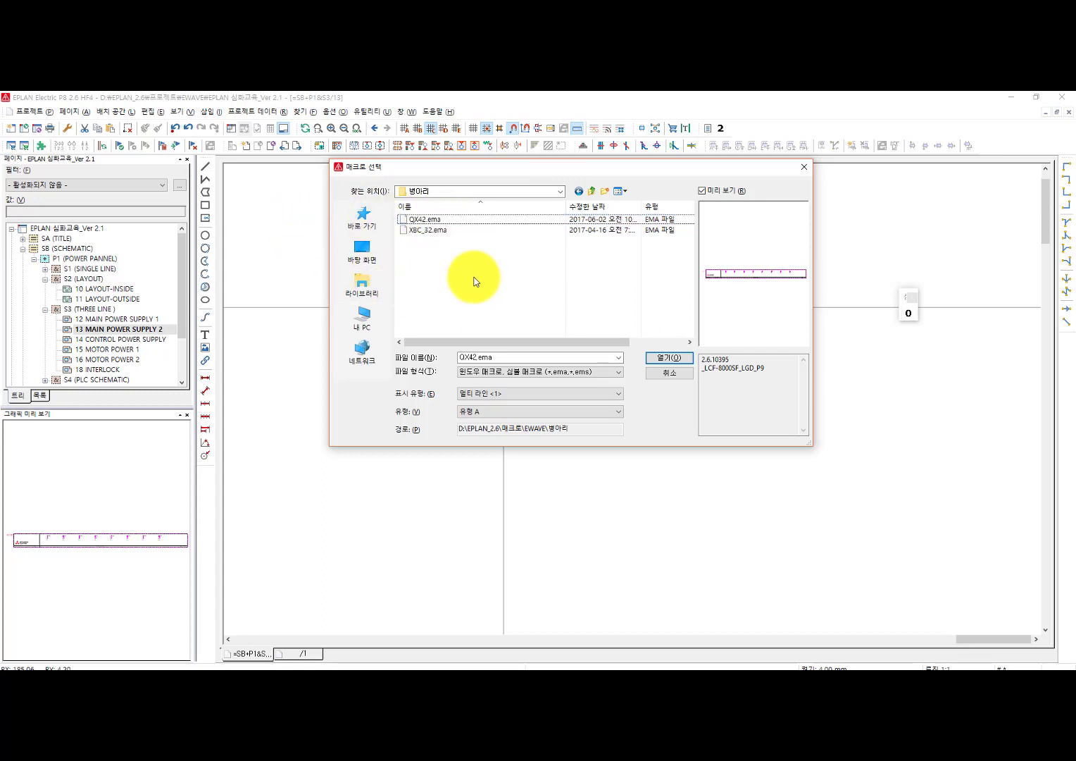
key("BackSpace")
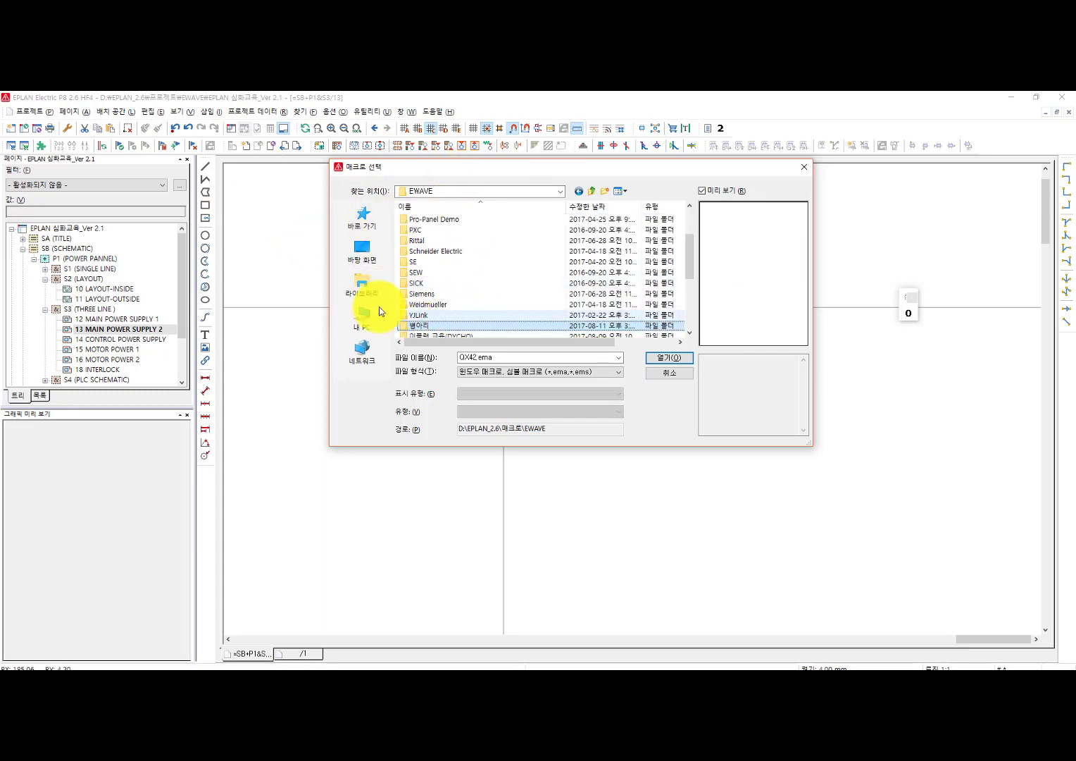
left_click(664, 373)
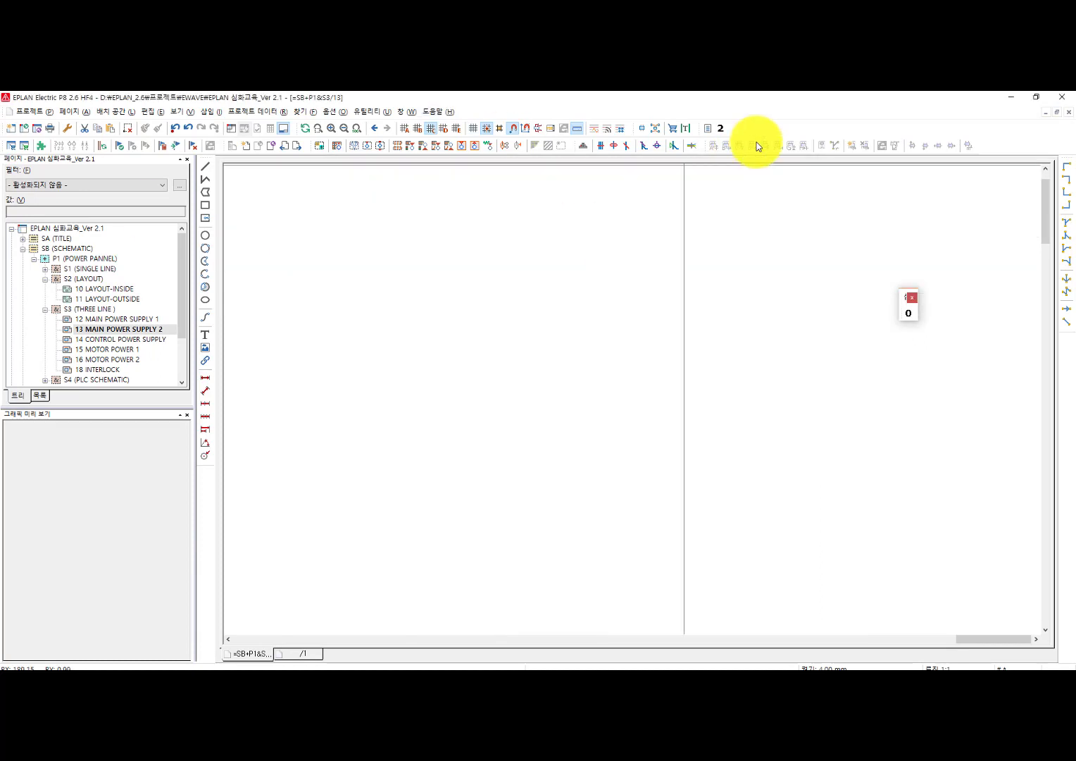
Step: Add the 매크로 삽입 command from the 작업 category to the 심화교육도구모음 toolbar
right_click(798, 129)
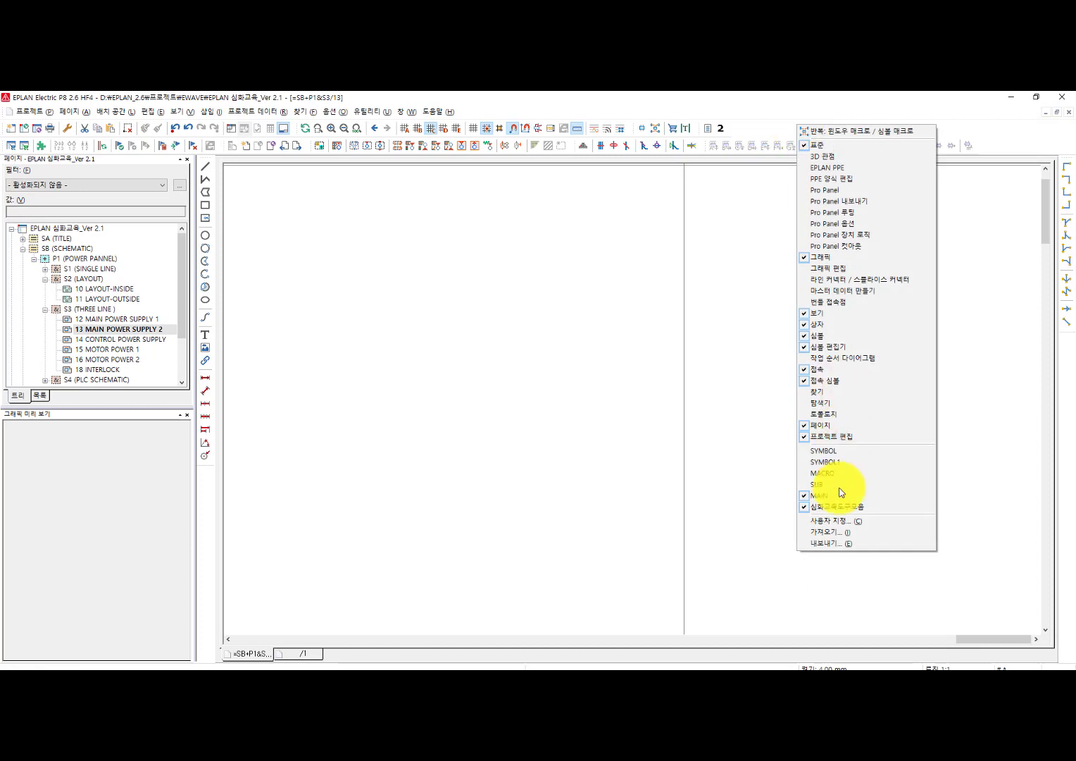
left_click(832, 521)
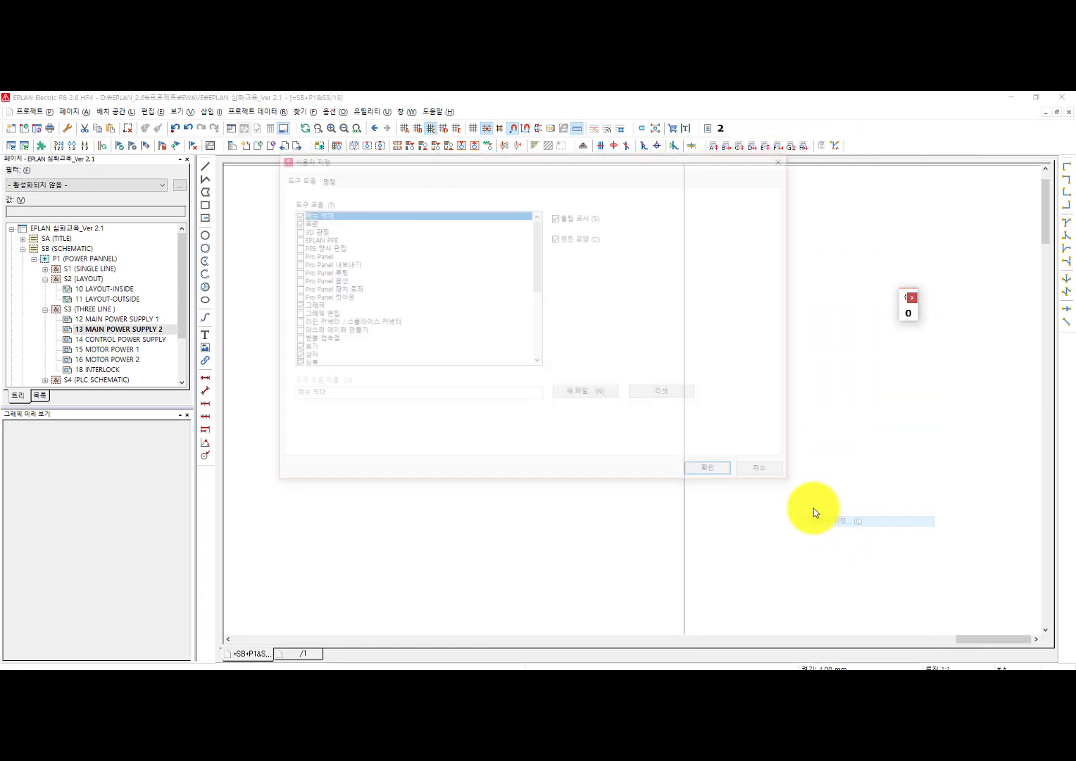
left_click(323, 179)
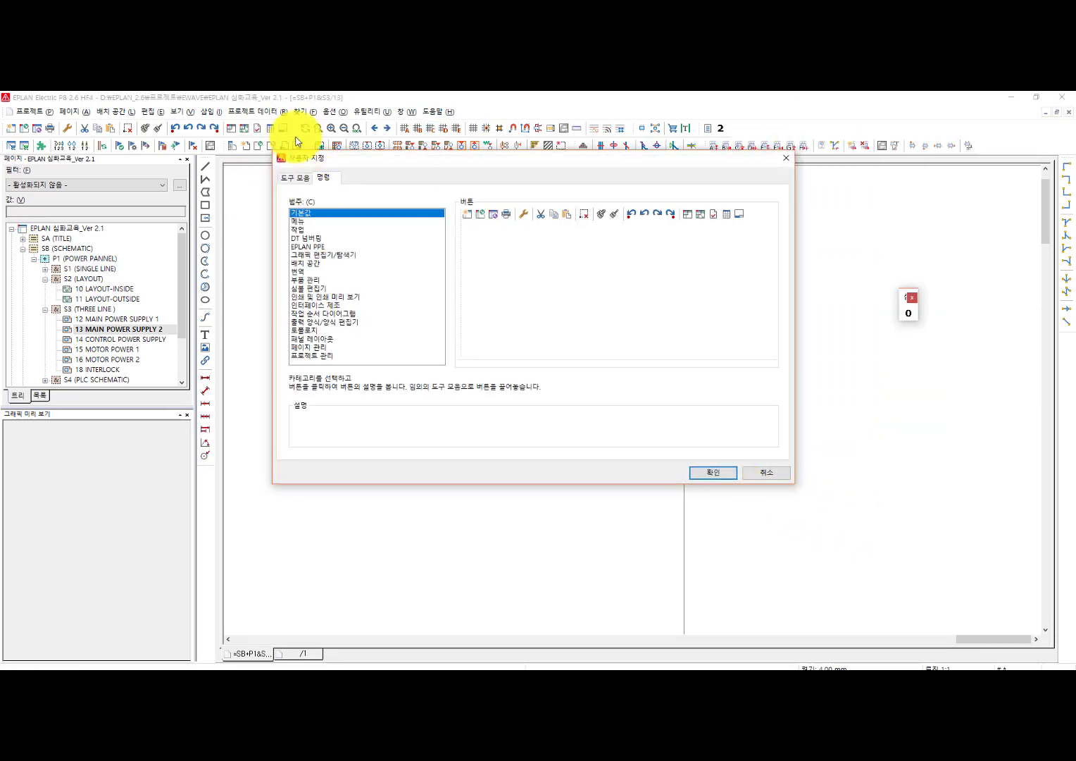
left_click(300, 231)
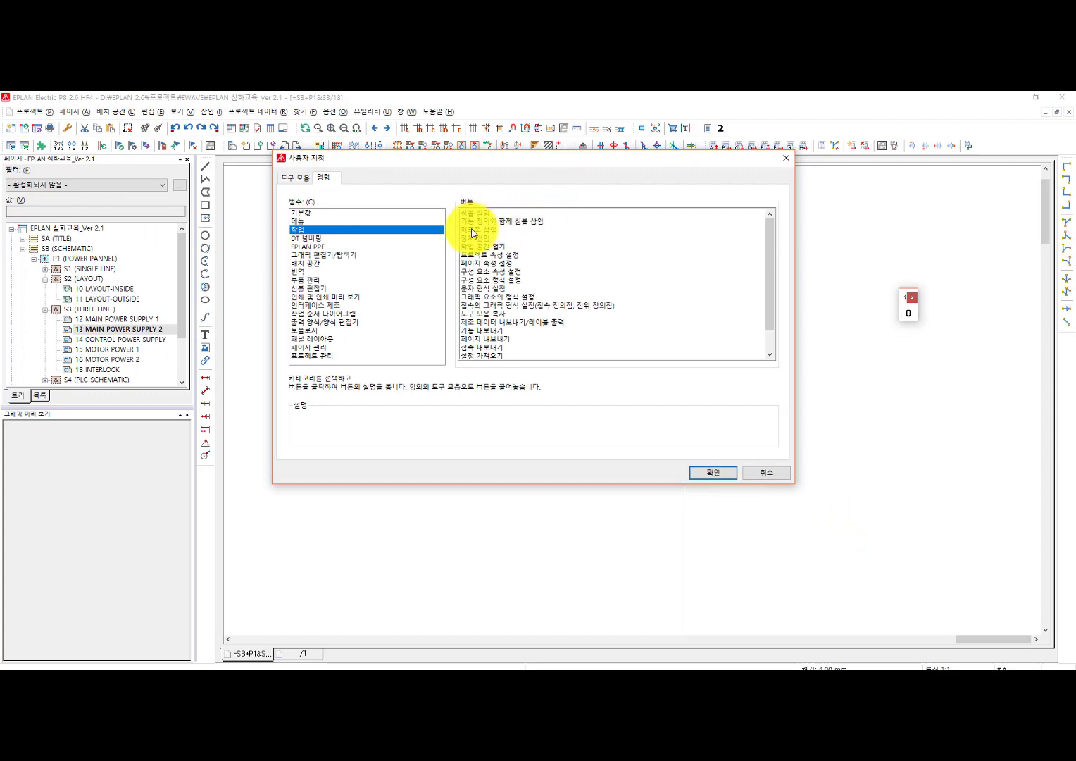
left_click_drag(471, 228, 914, 309)
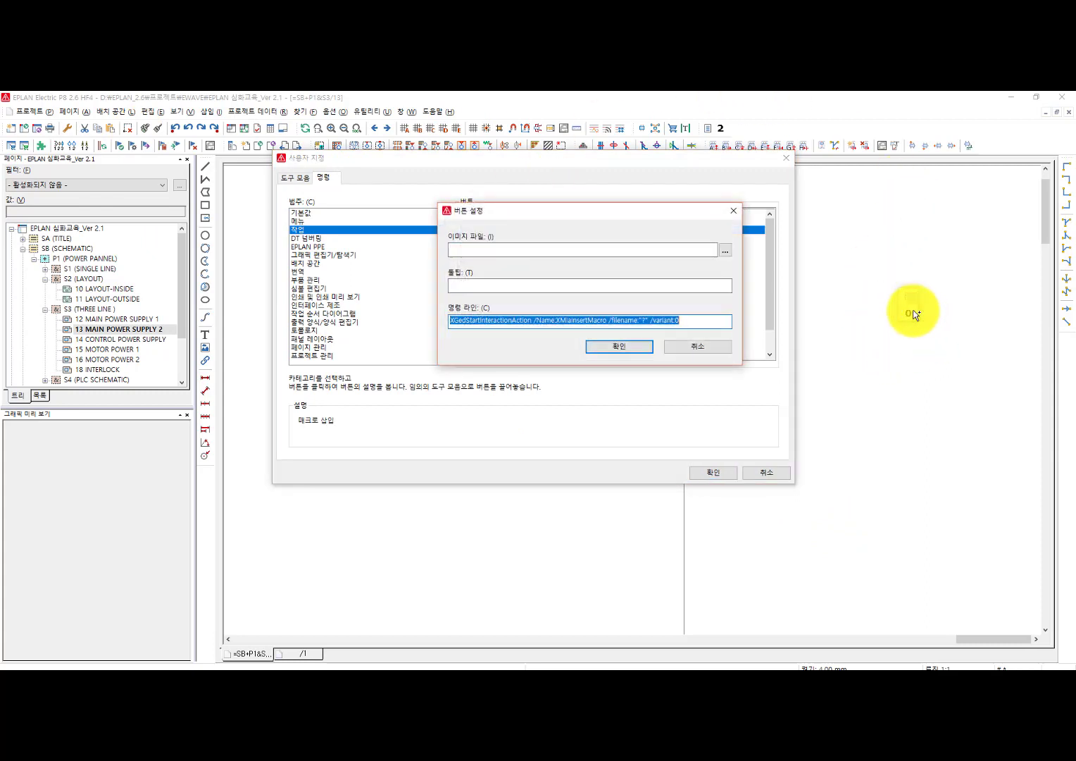
Step: Give the new macro button the image 9.bmp and the tooltip QX42.PLC매크로
left_click(724, 249)
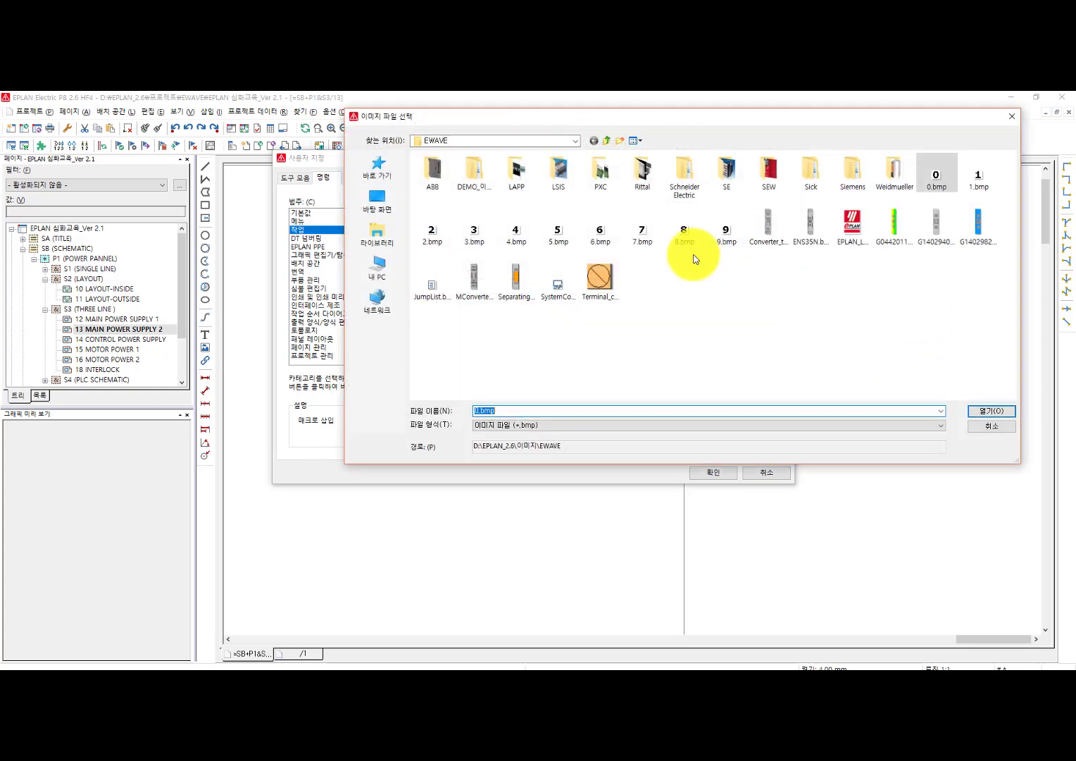
left_click(726, 227)
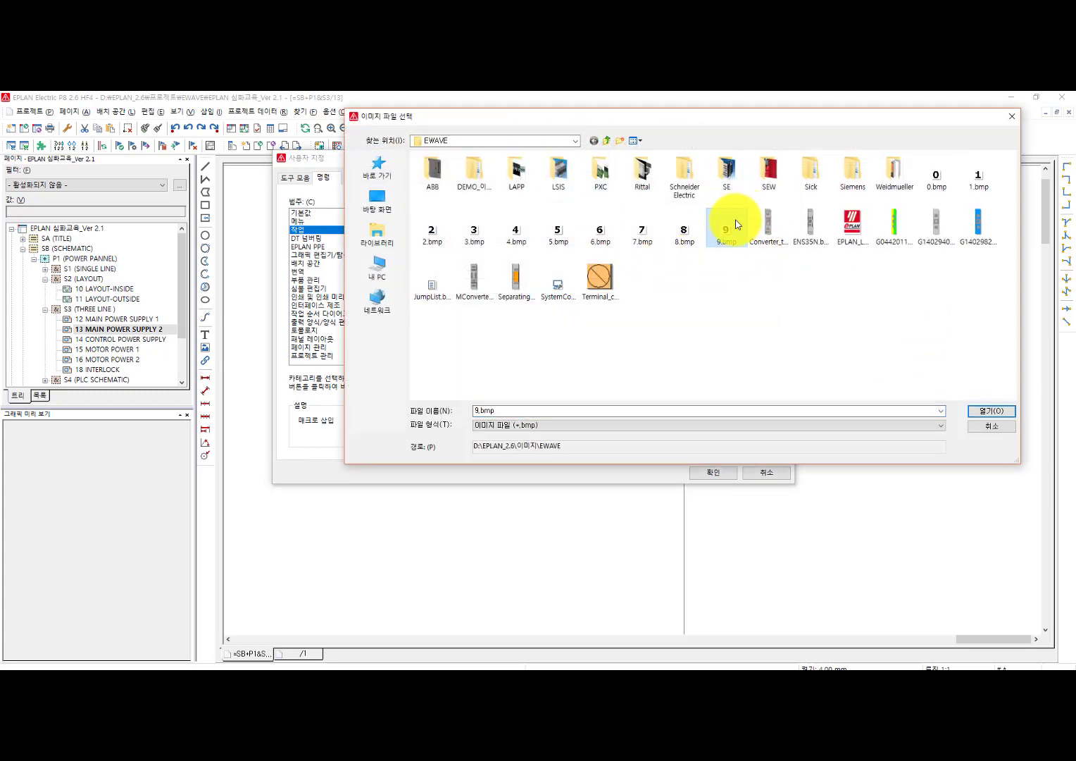
double_click(722, 232)
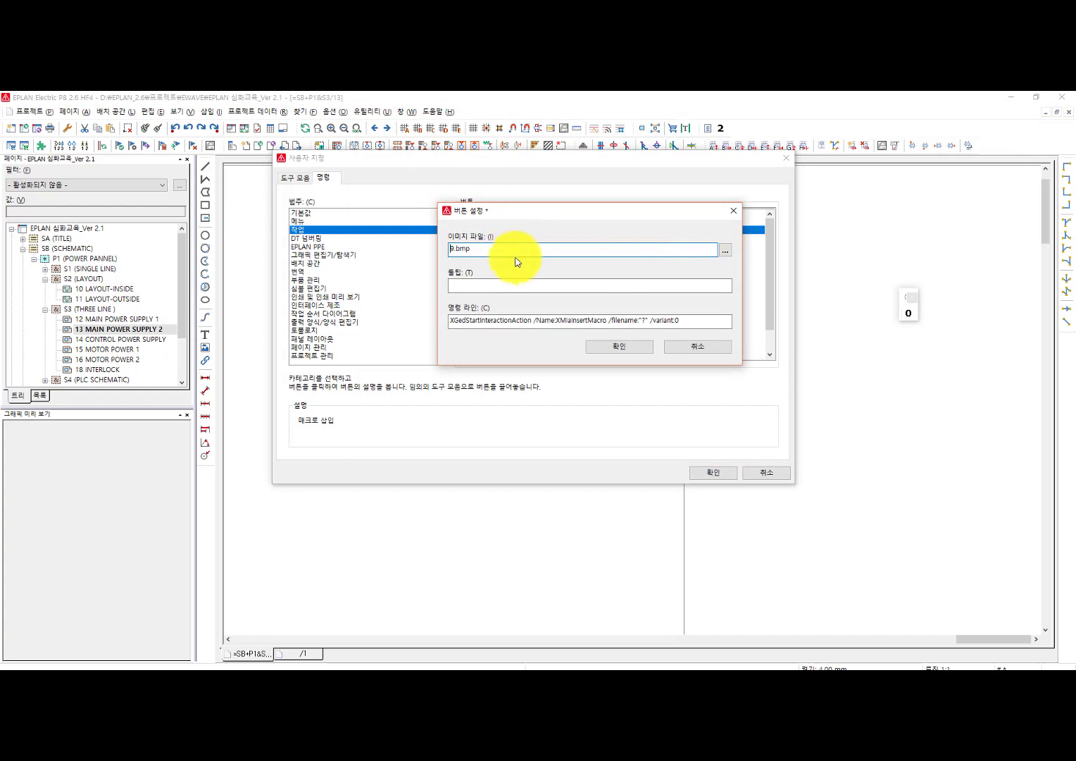
left_click(490, 284)
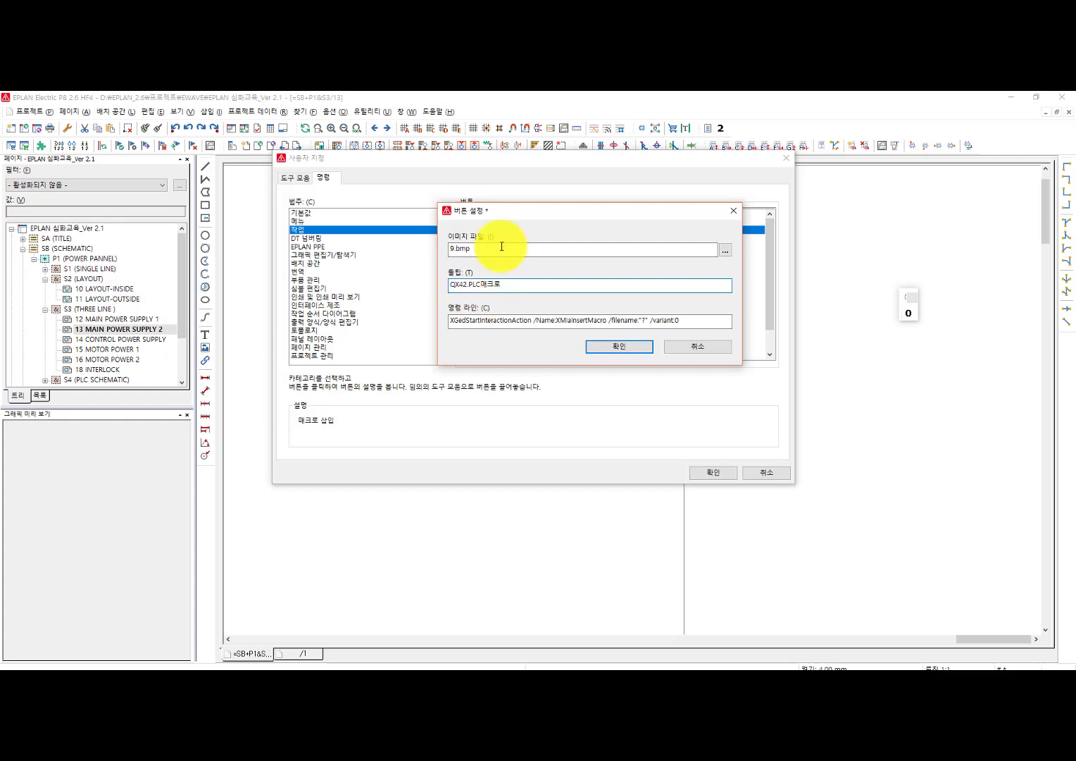
Step: Set the filename parameter in the macro button's command line to "병아리\QX42.ema" and save the button and toolbar customization
left_click(645, 322)
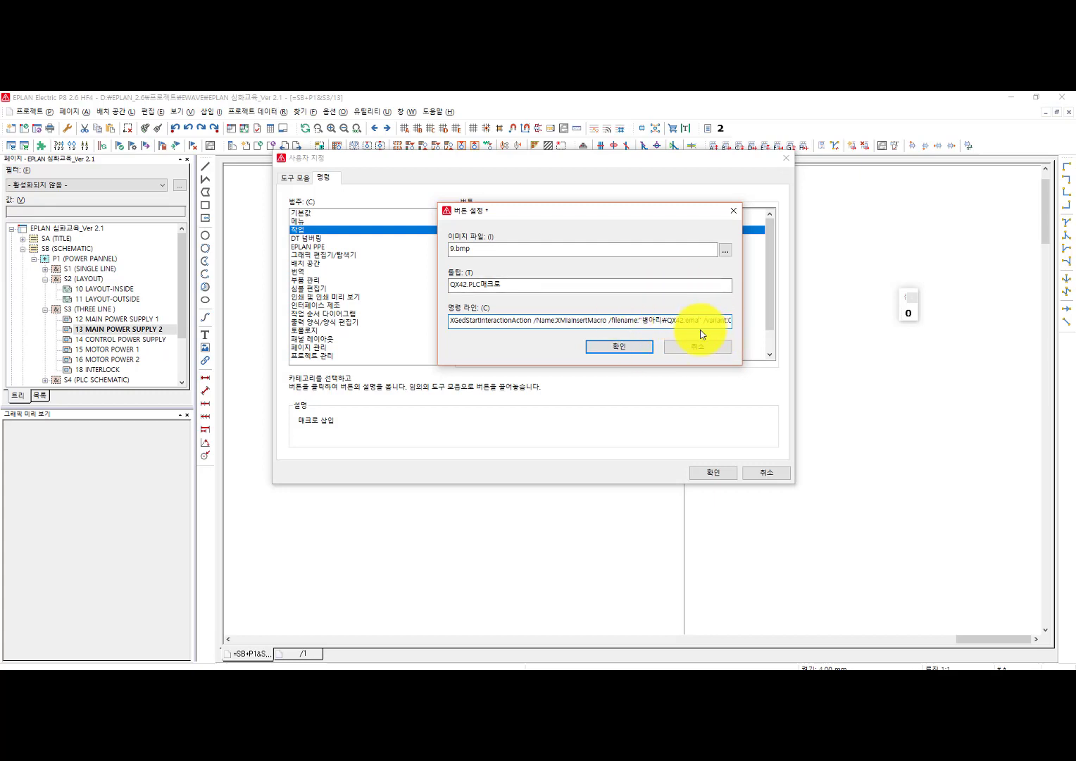
left_click(629, 348)
left_click(701, 474)
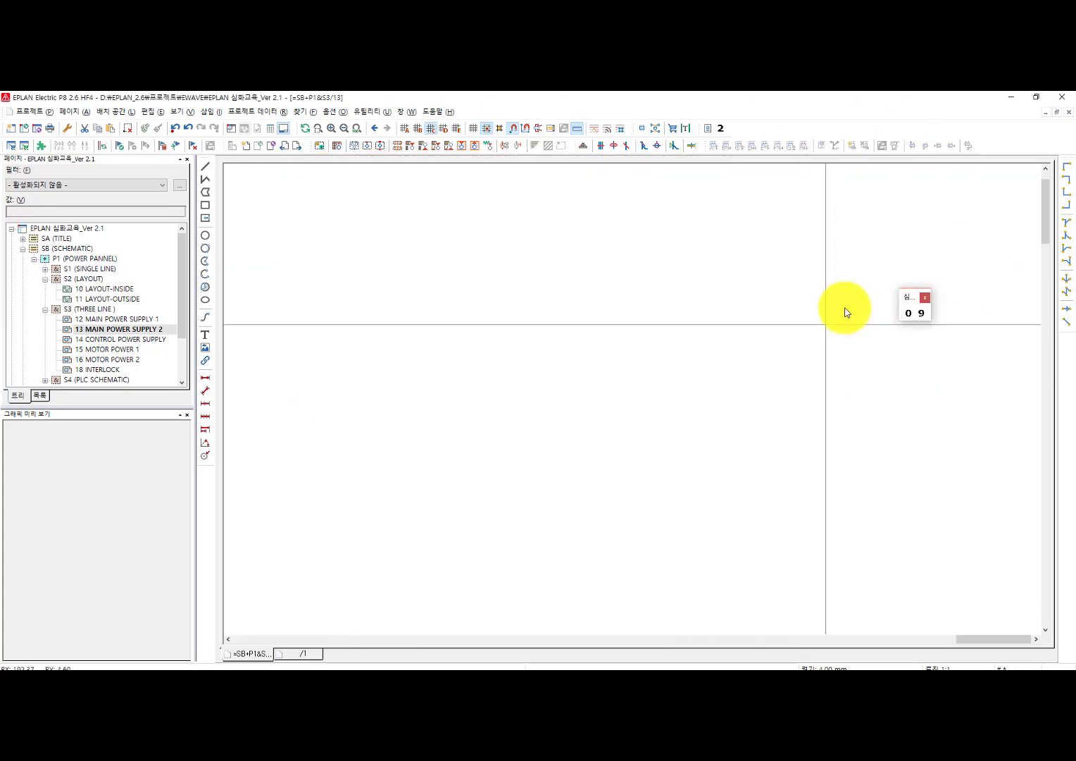
Step: Test the custom toolbar's 9 and 0 buttons by previewing the QX42 macro and coil symbol on the page, cancelling both insertions
left_click_drag(904, 296, 831, 207)
left_click(848, 224)
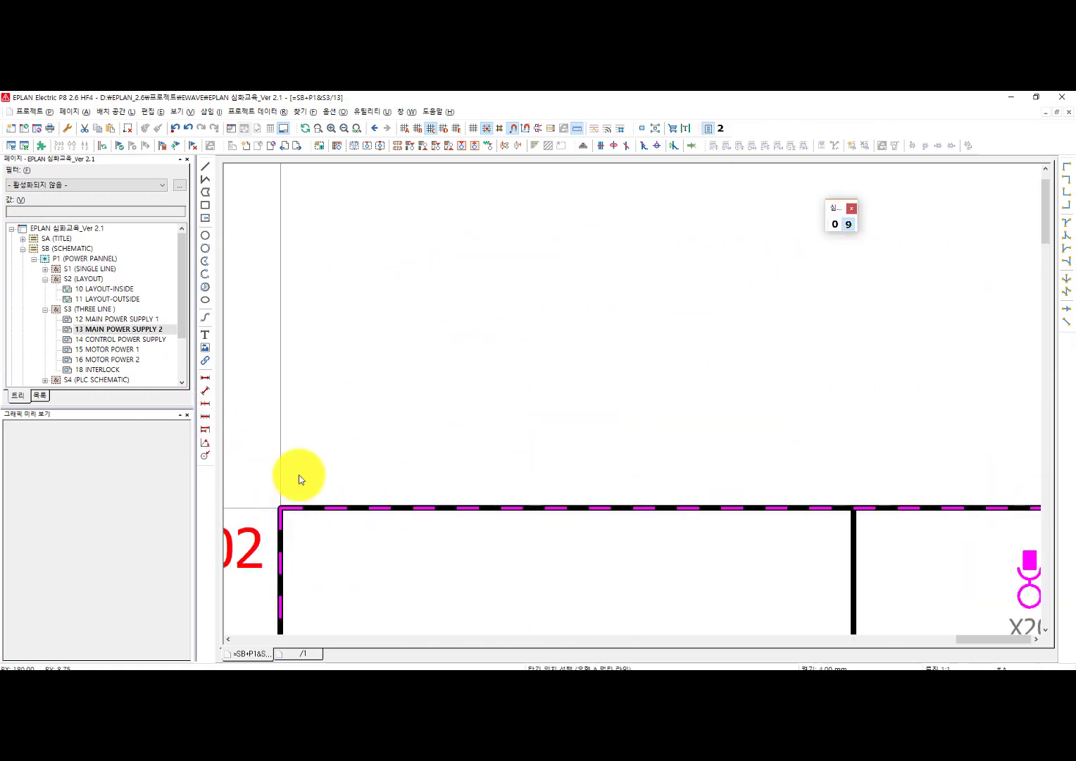
scroll(299, 479, "down", 4)
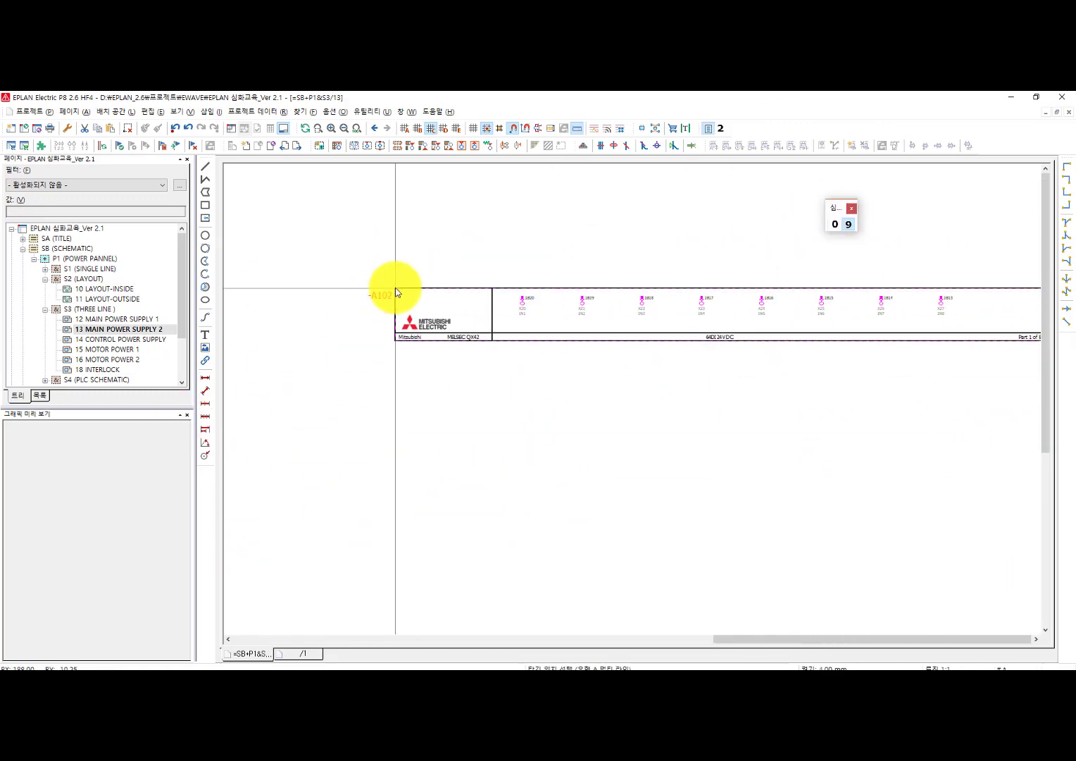
scroll(330, 356, "down", 5)
left_click(318, 361)
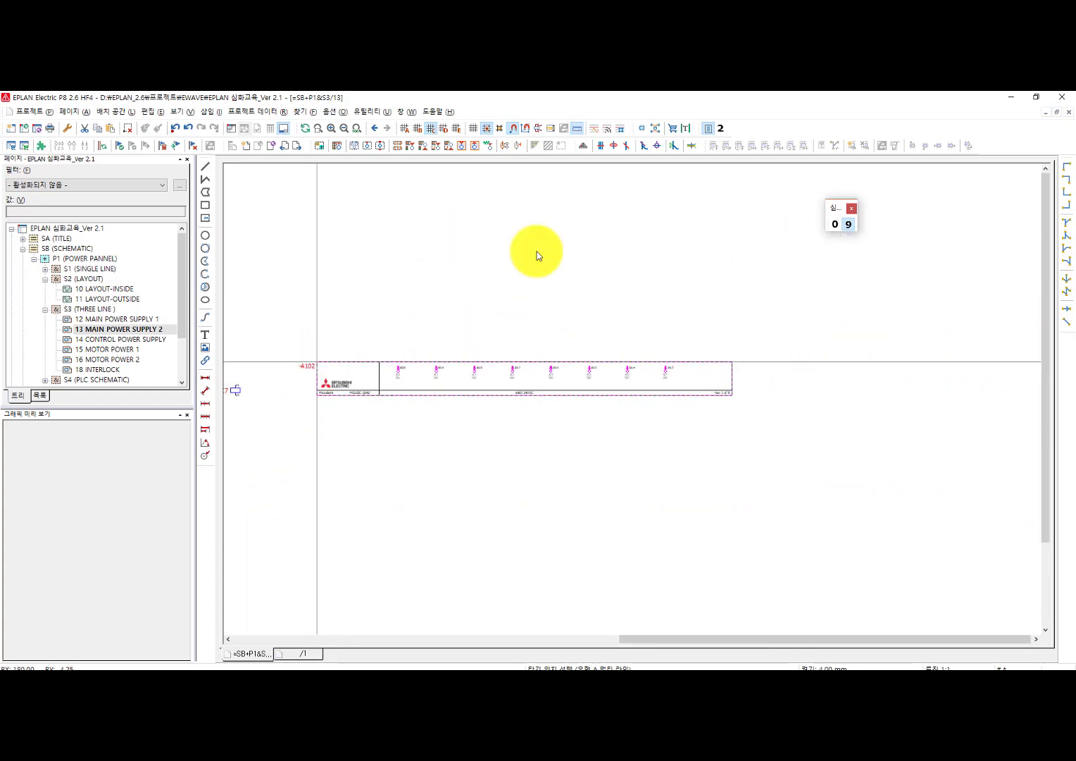
scroll(493, 367, "up", 2)
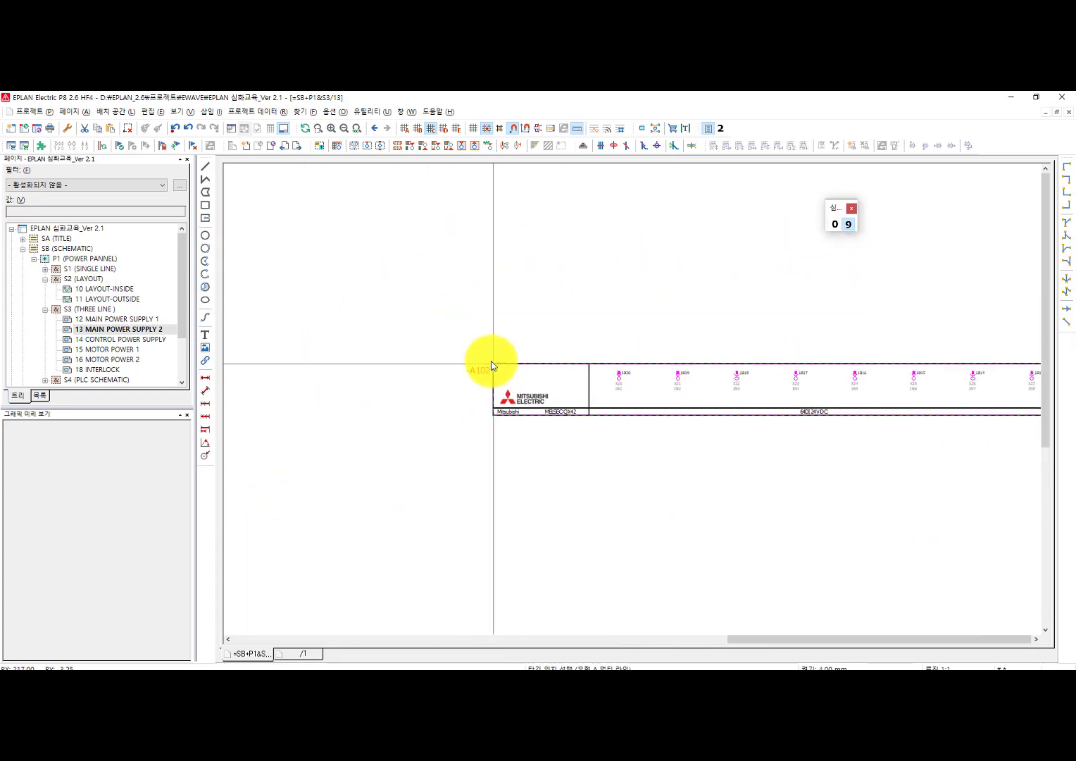
key("Escape")
left_click(834, 224)
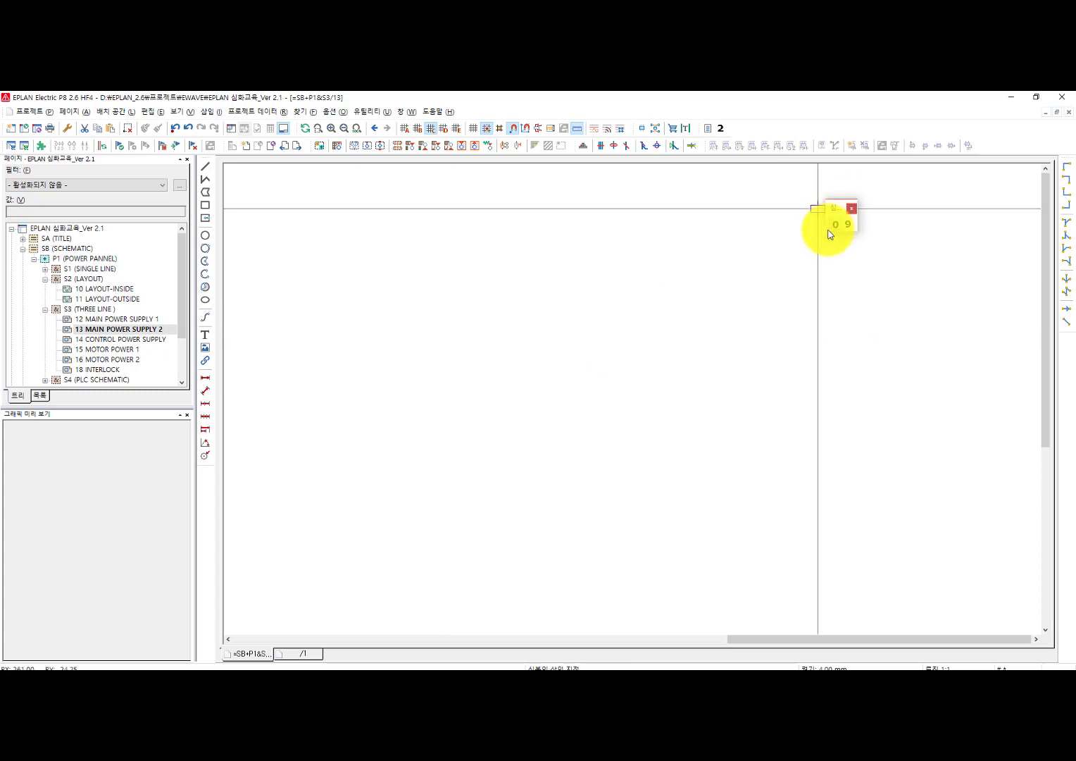
scroll(616, 303, "down", 2)
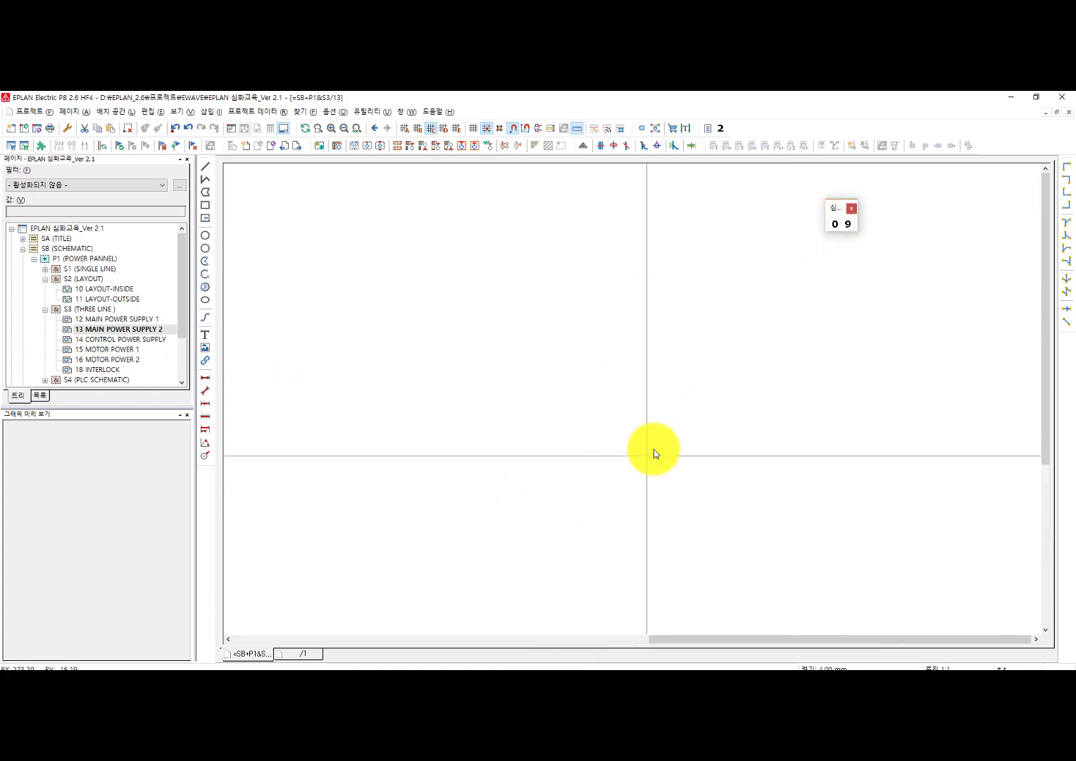
scroll(752, 310, "up", 1)
scroll(752, 310, "up", 1)
Step: Dock the 심화교육도구모음 toolbar below the vertical connection symbol toolbar and hide it
left_click_drag(699, 349, 1064, 338)
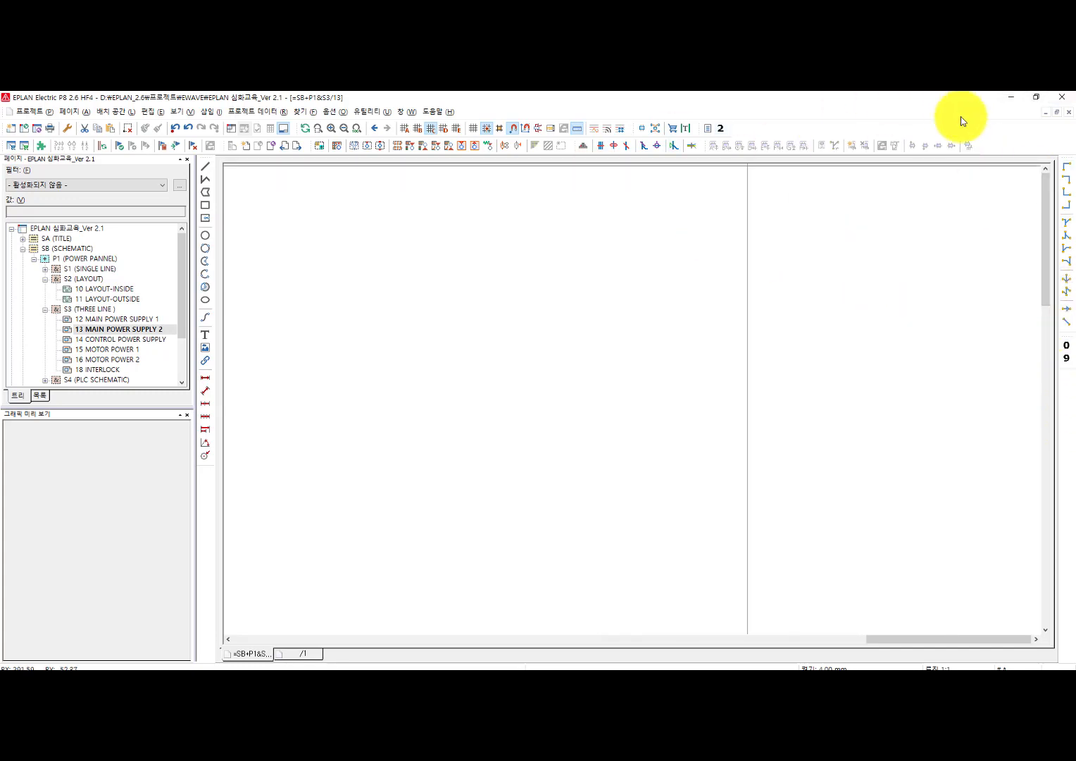
right_click(978, 134)
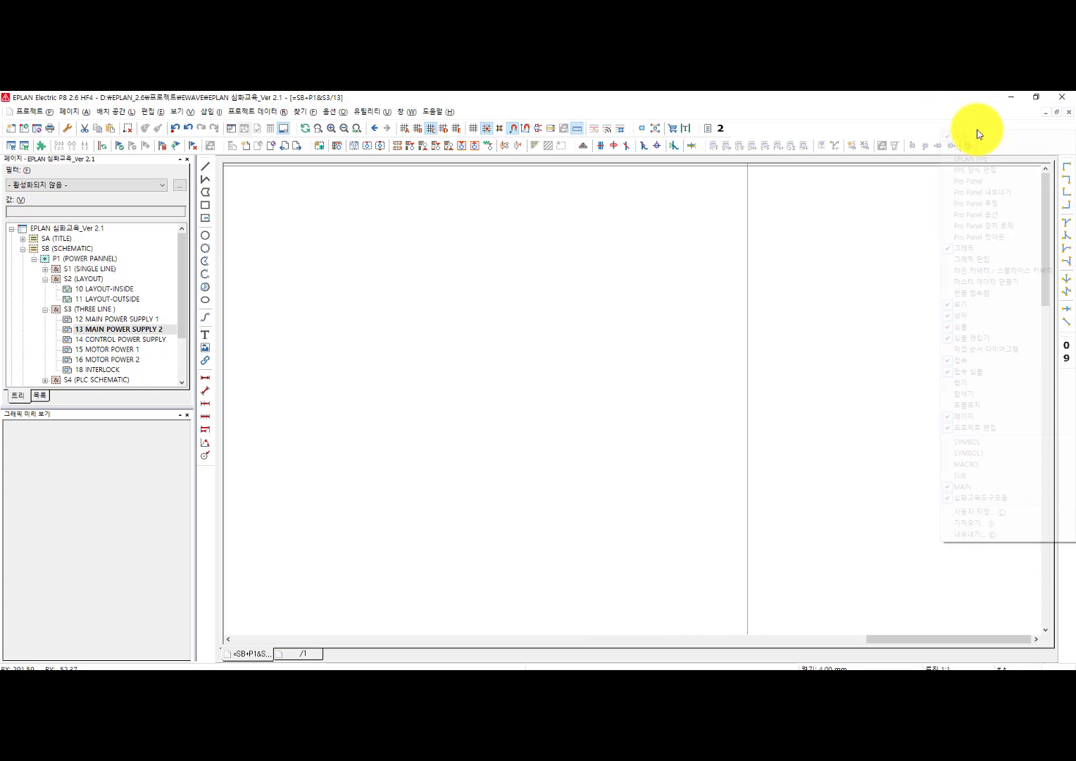
left_click(988, 499)
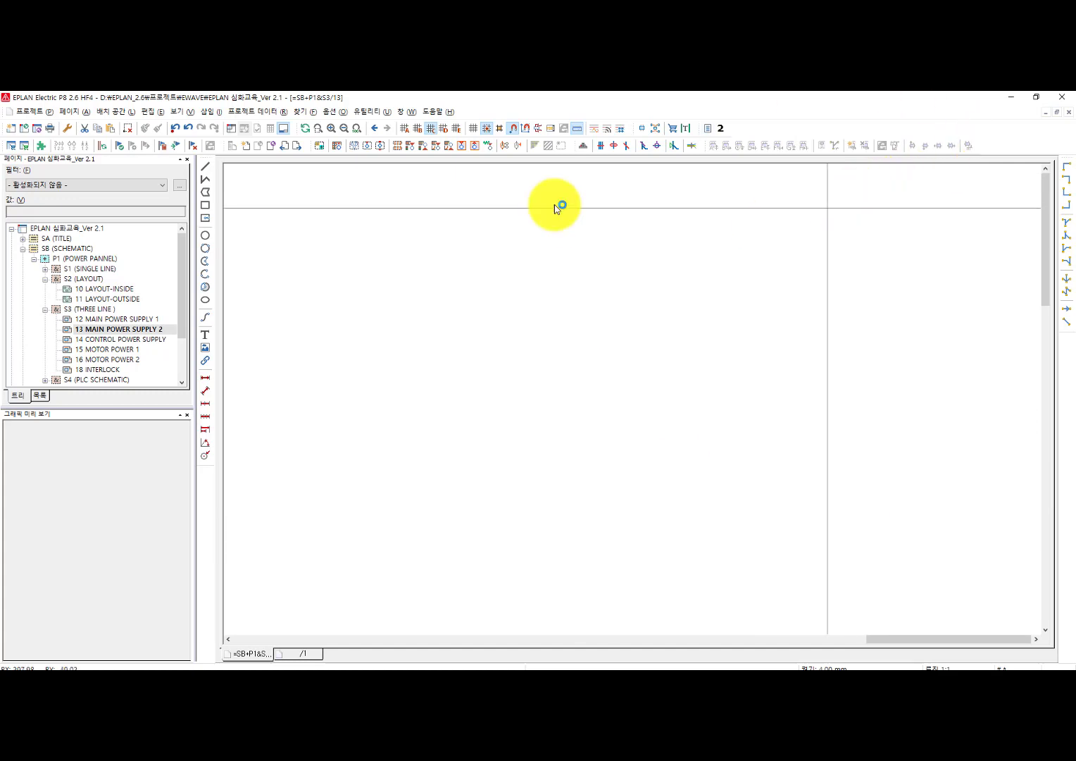
Step: Show the 심화교육도구모음 toolbar again and undock it so it floats over the page
right_click(986, 137)
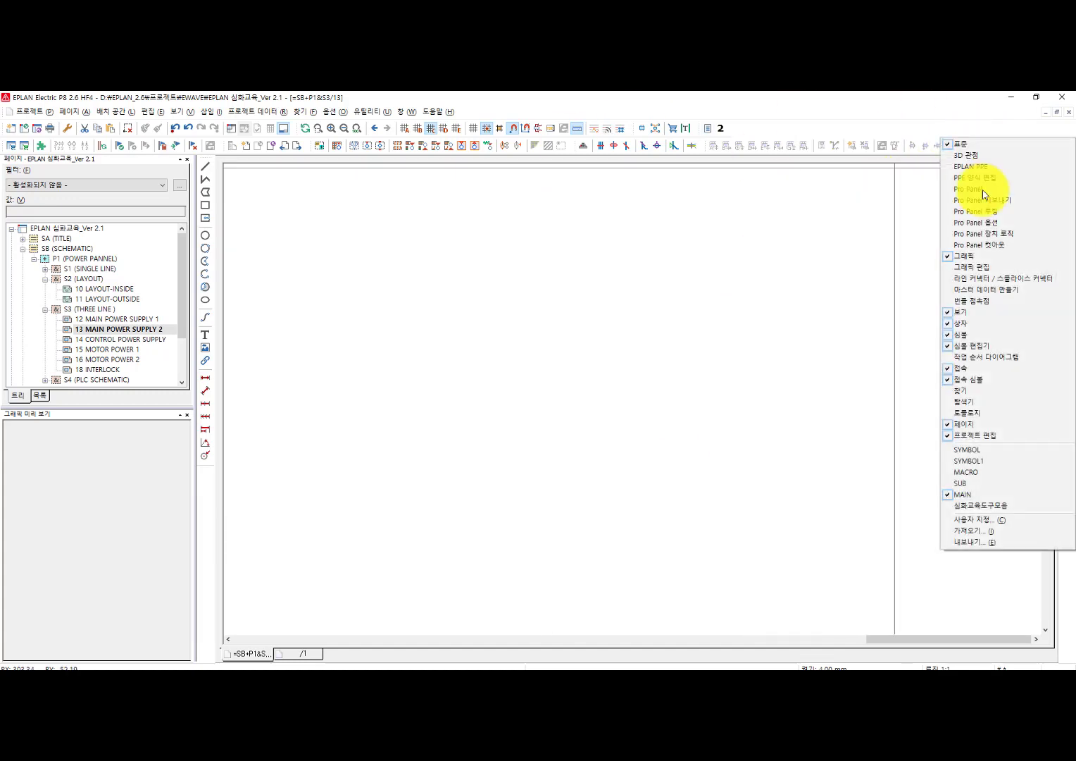
left_click(1021, 509)
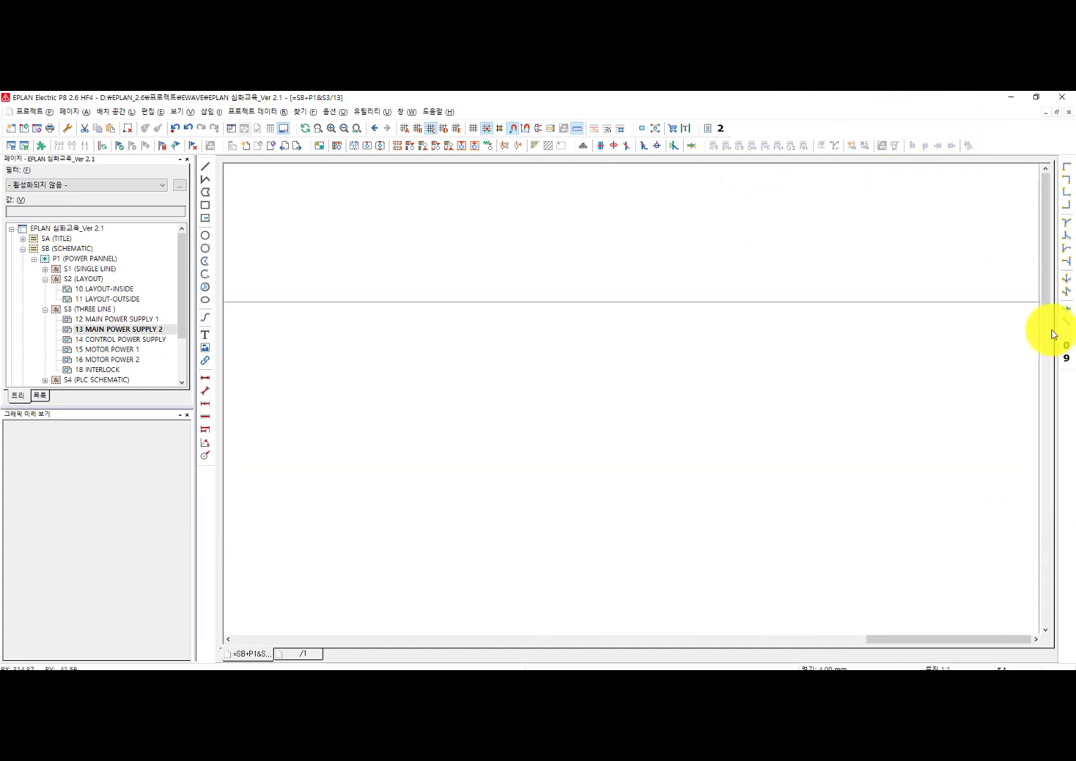
left_click_drag(1063, 340, 698, 303)
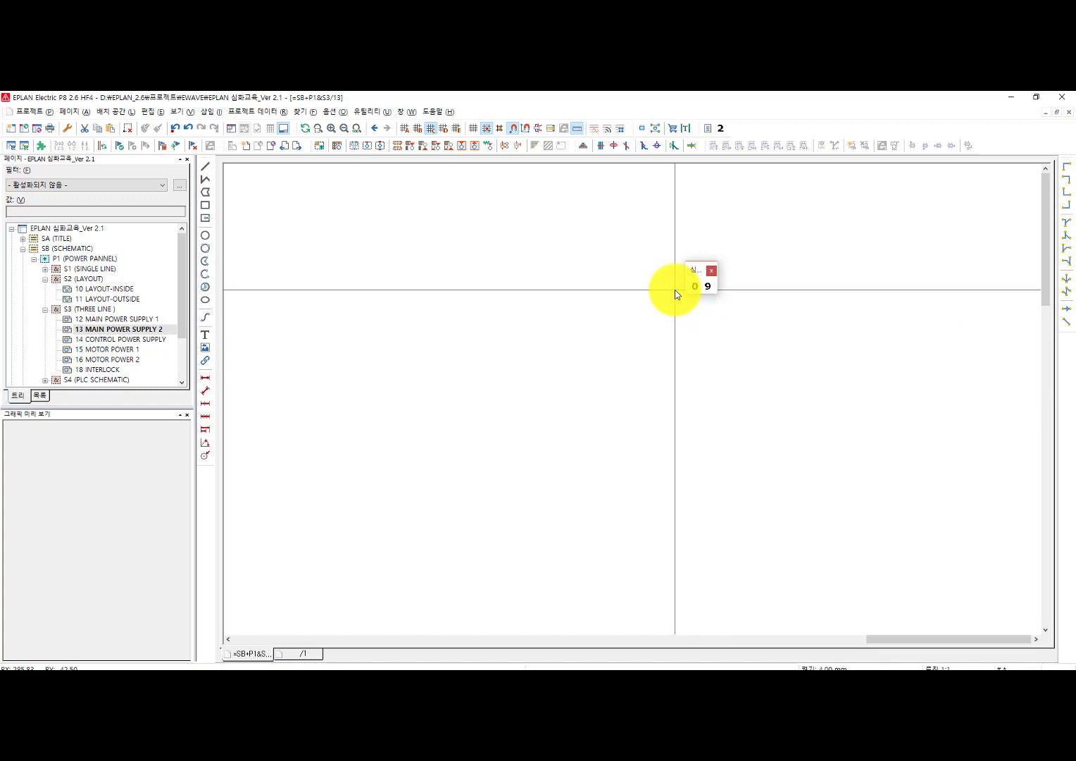
Step: Reopen the toolbar customization, examine the image, tooltip and command line of the 0 coil button, and cancel its settings
right_click(1006, 132)
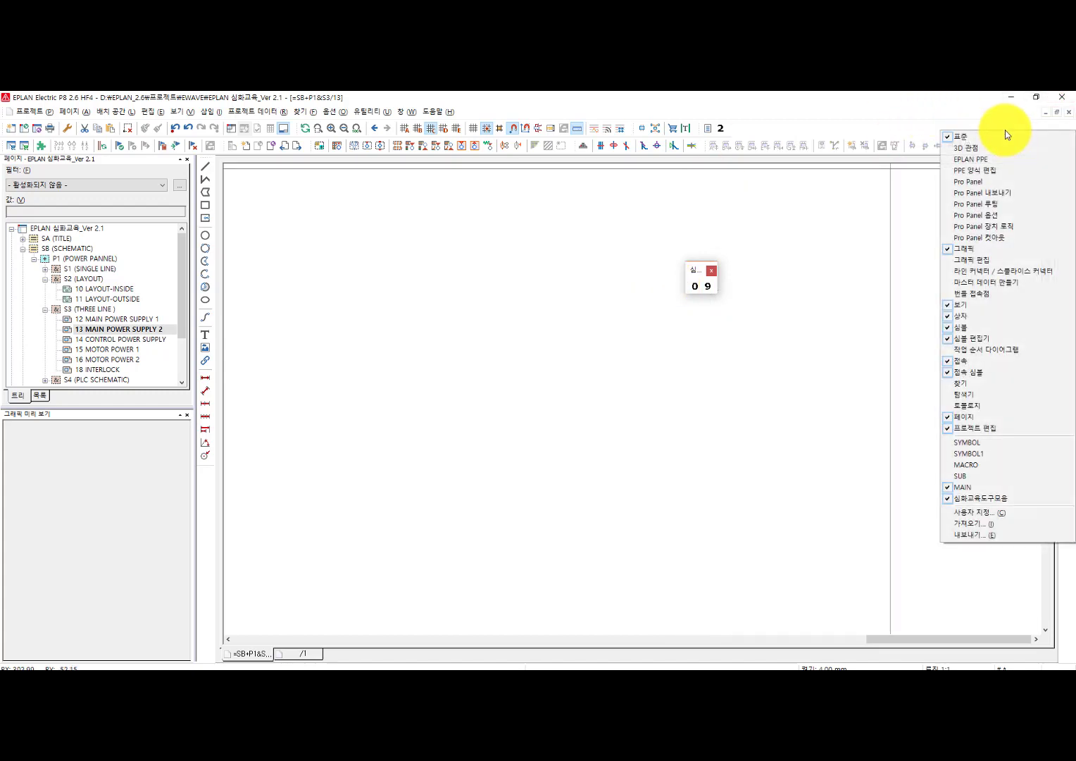
left_click(969, 512)
left_click_drag(543, 168, 422, 158)
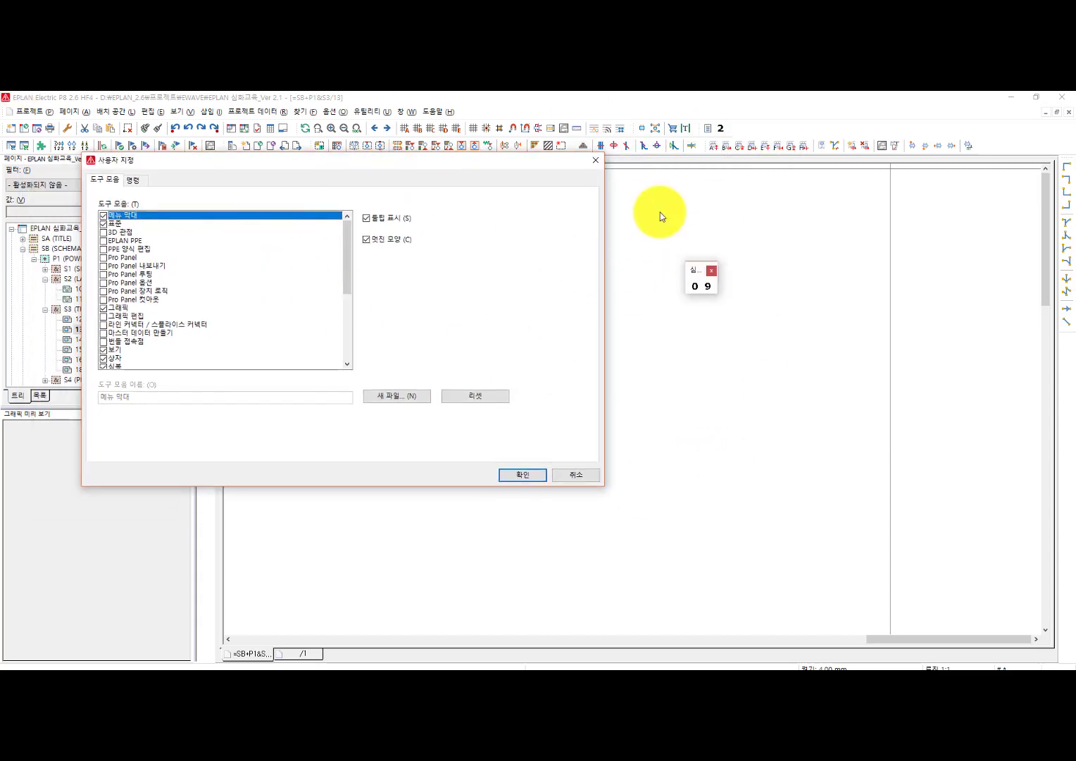
left_click(694, 285)
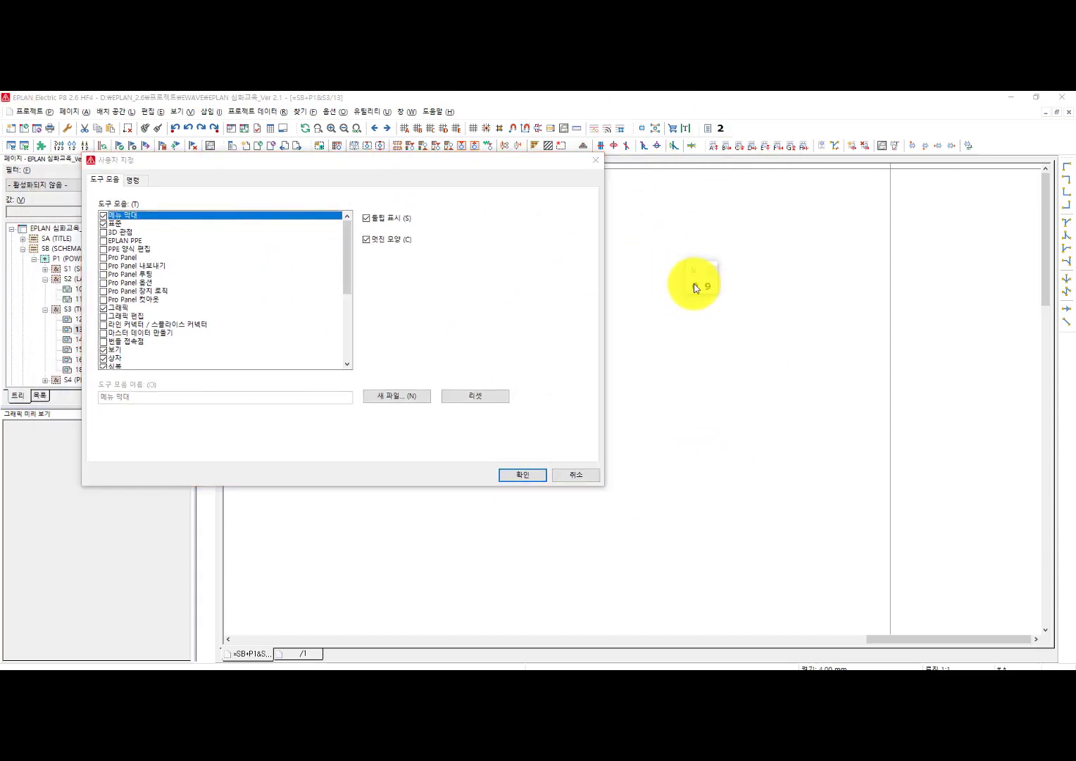
left_click(697, 320)
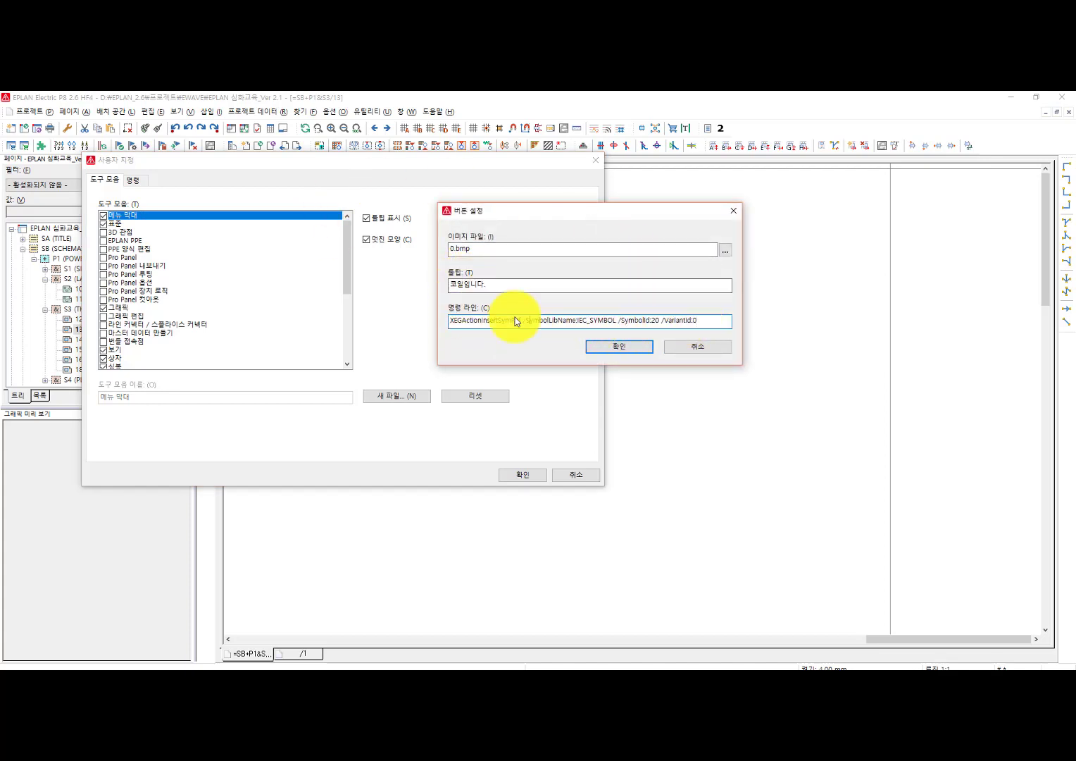
left_click(701, 349)
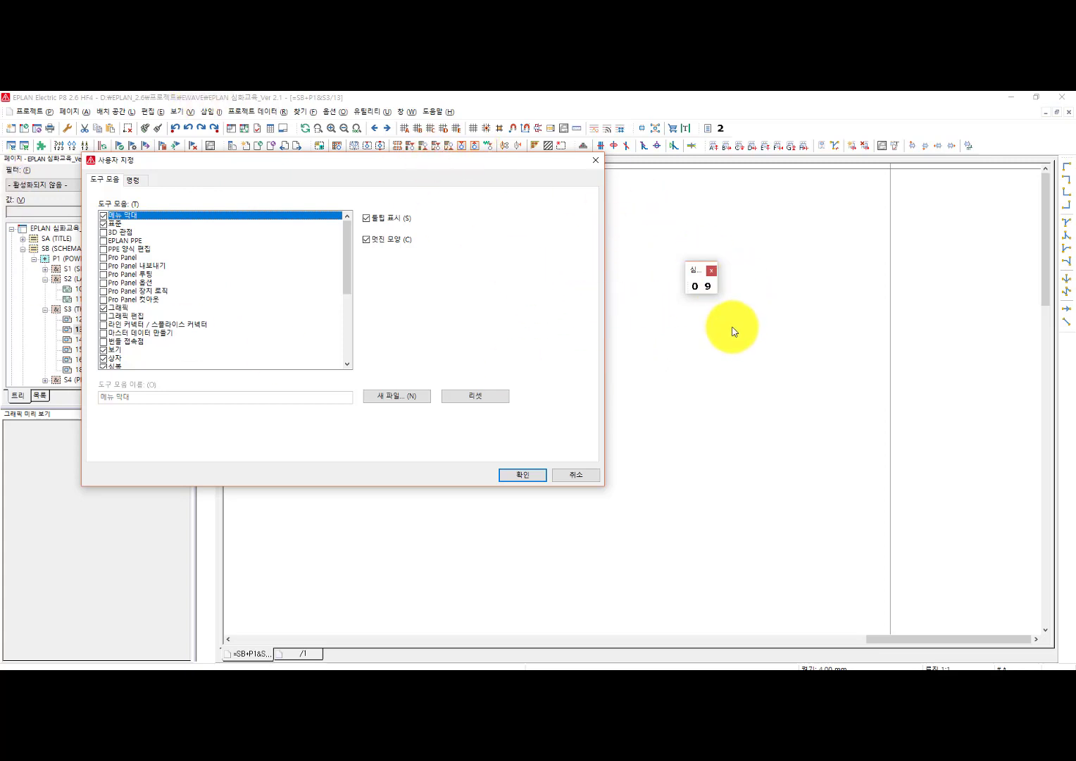
Step: Remove the 9 macro button from the 심화교육도구모음 toolbar, confirm the customization, and dock the toolbar in the row with the MAIN toolbar
left_click_drag(707, 286, 906, 523)
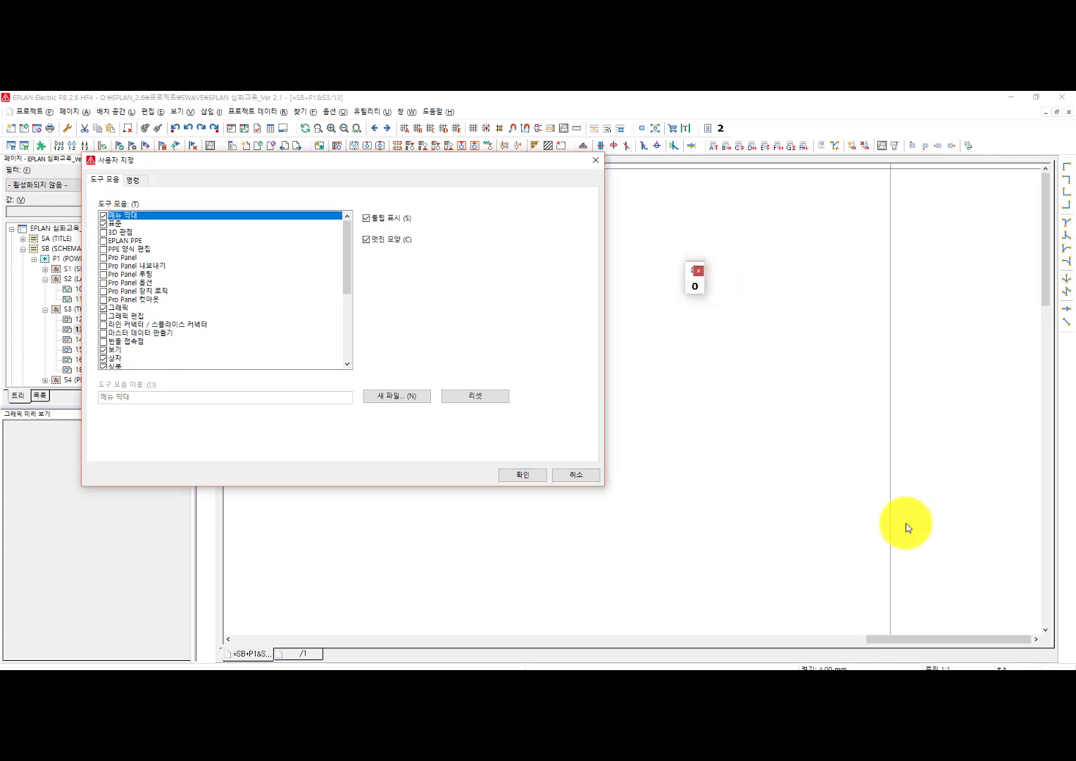
left_click(521, 474)
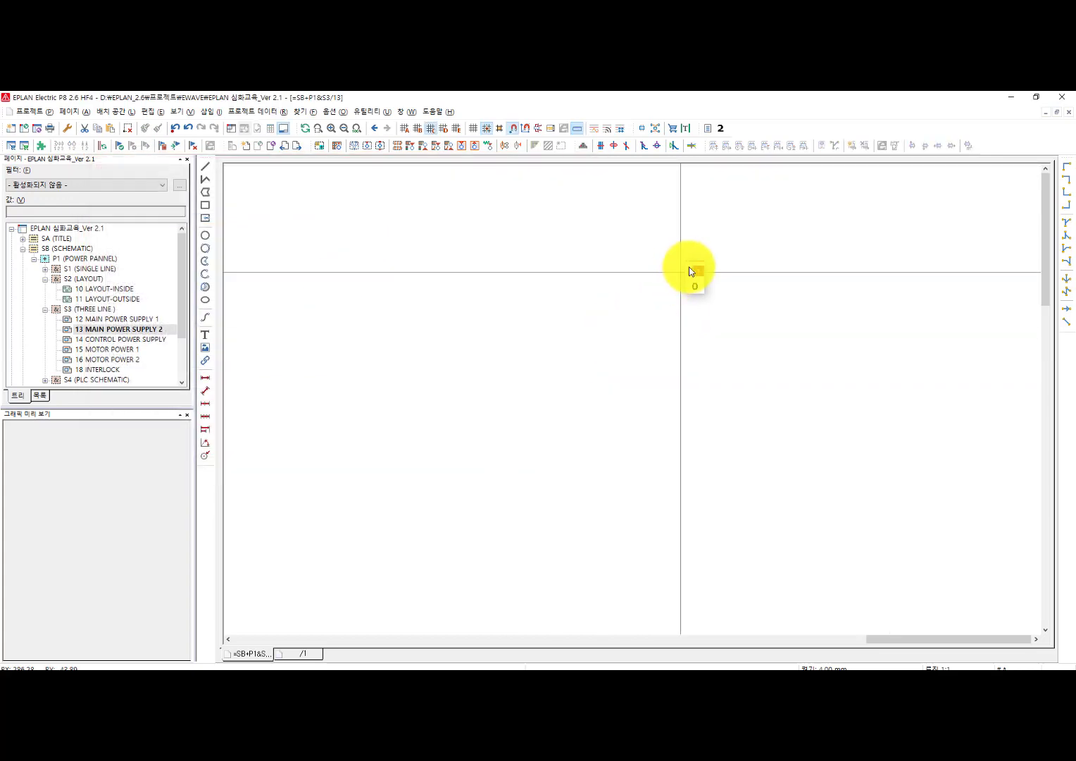
left_click_drag(696, 271, 979, 122)
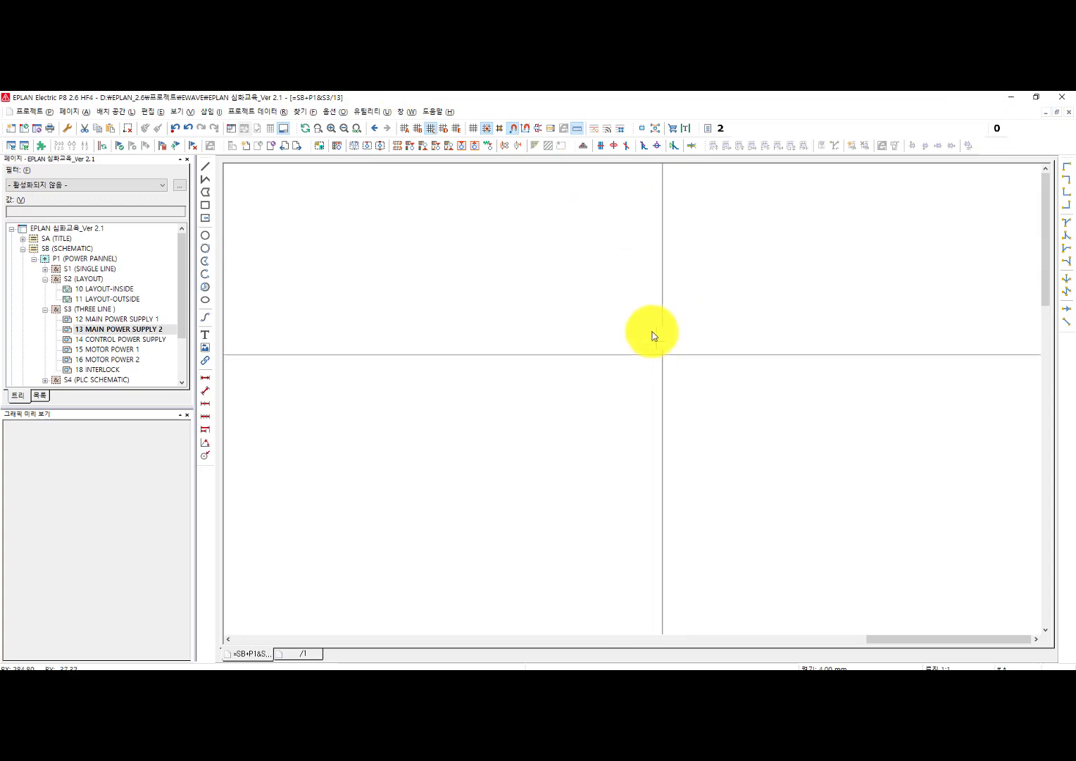